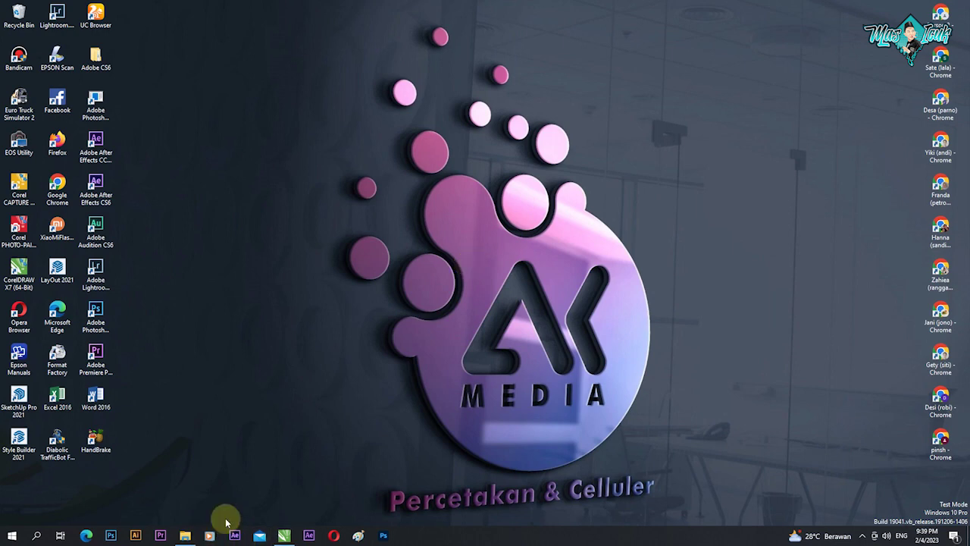
# Switch to CorelDRAW, create a new document and place the SCANNER 1 owl sketch from the Pictures folder on its page
pyautogui.click(286, 536)
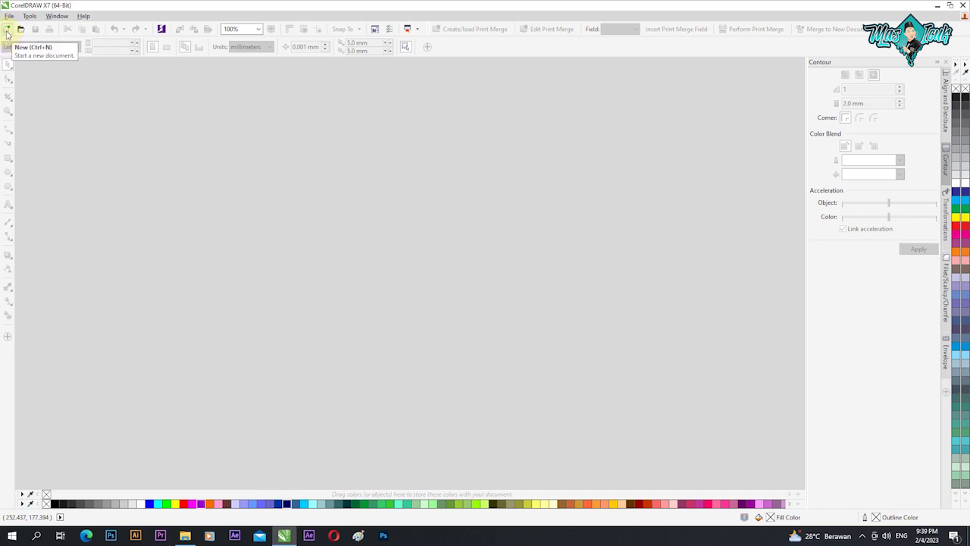
pyautogui.click(6, 34)
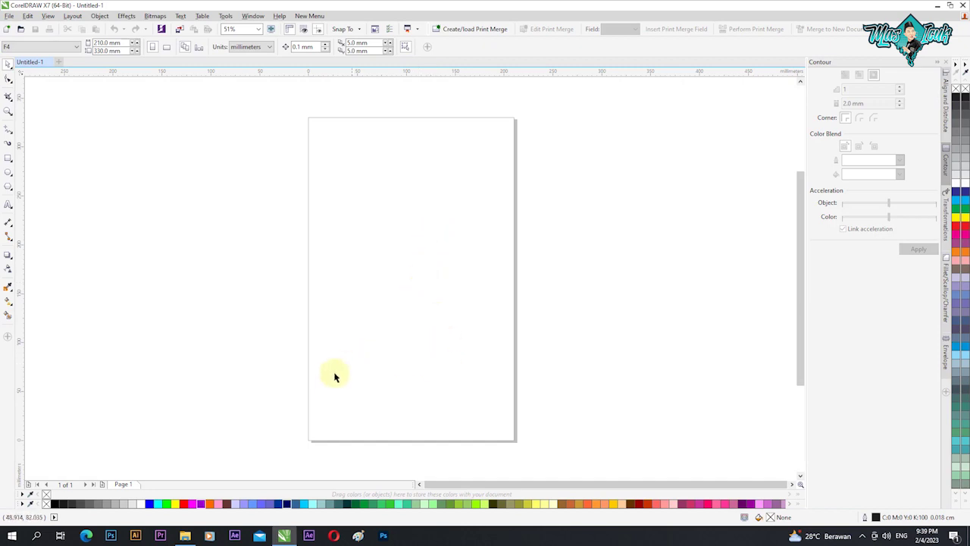
pyautogui.click(194, 539)
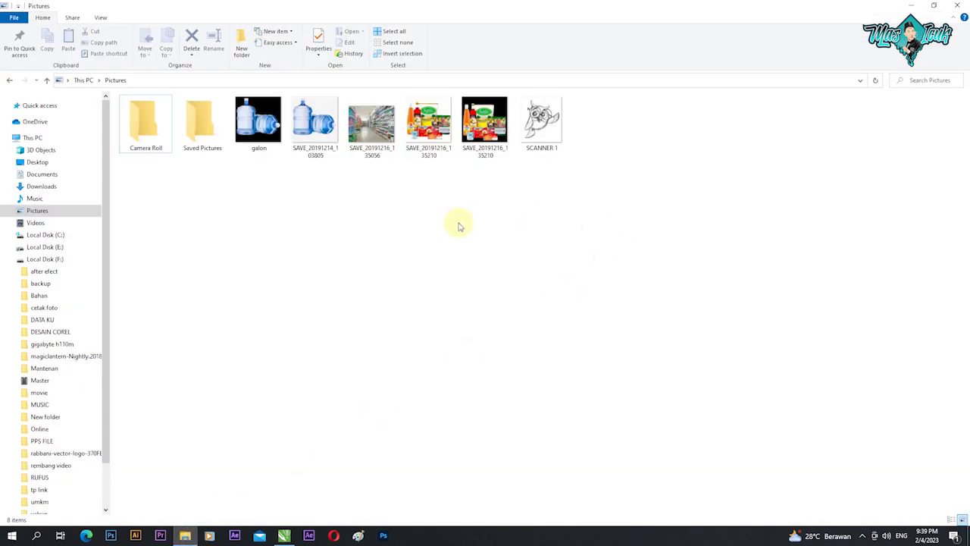
pyautogui.moveTo(528, 131); pyautogui.dragTo(414, 261)
pyautogui.moveTo(444, 228)
pyautogui.mouseDown()
pyautogui.moveTo(438, 244)
pyautogui.moveTo(433, 237)
pyautogui.mouseUp()
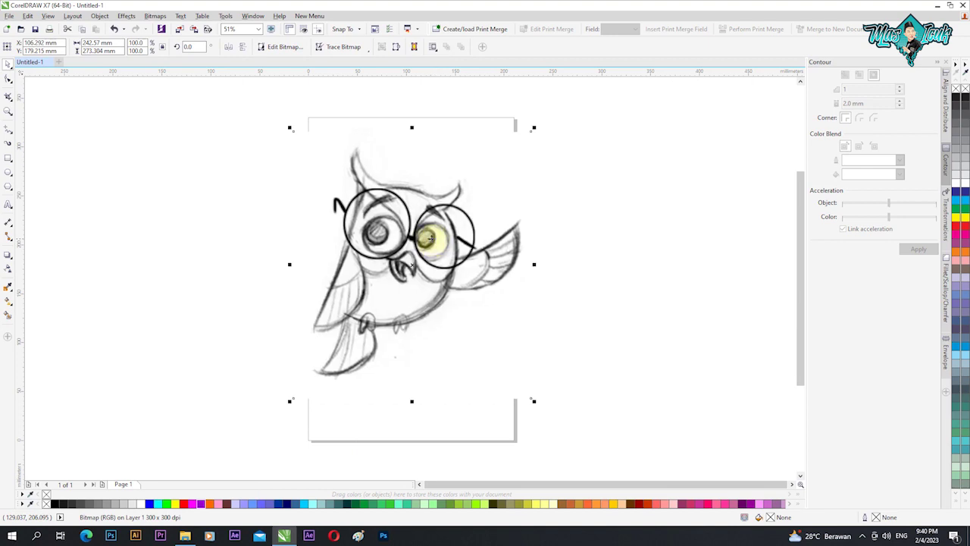
# Lock the owl sketch bitmap on the page as a fixed tracing background
pyautogui.rightClick(402, 206)
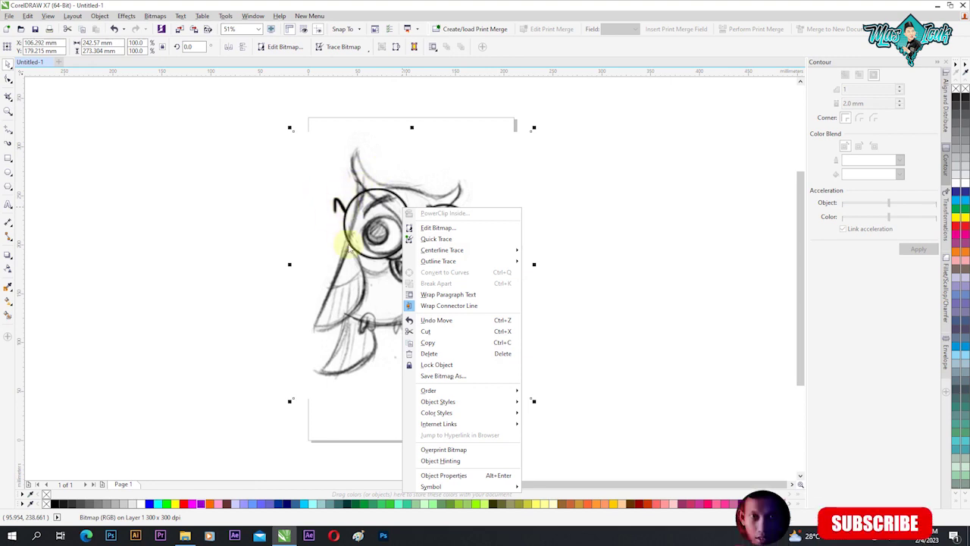
pyautogui.click(446, 366)
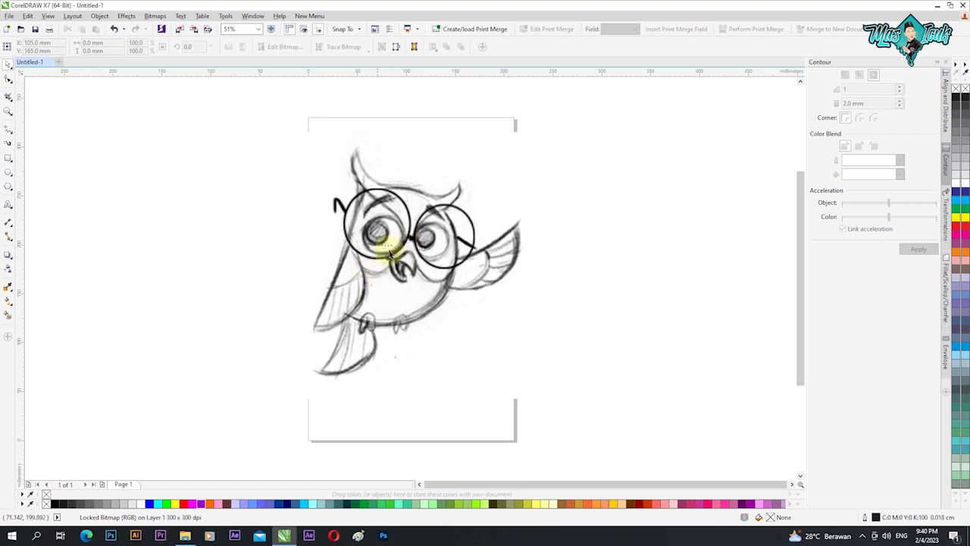
pyautogui.click(394, 248)
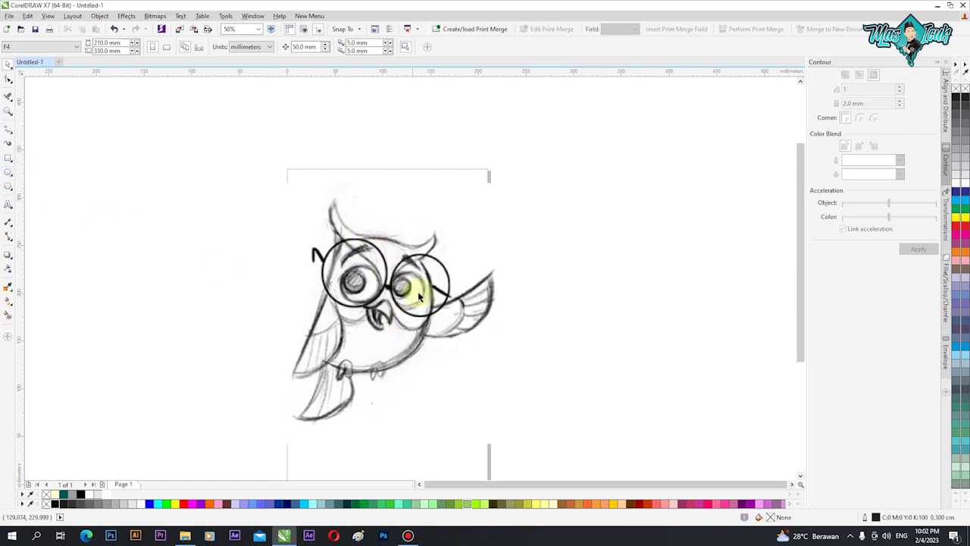
# Draw a circle about 148 mm in diameter over the owl sketch as the base of its body
pyautogui.click(8, 173)
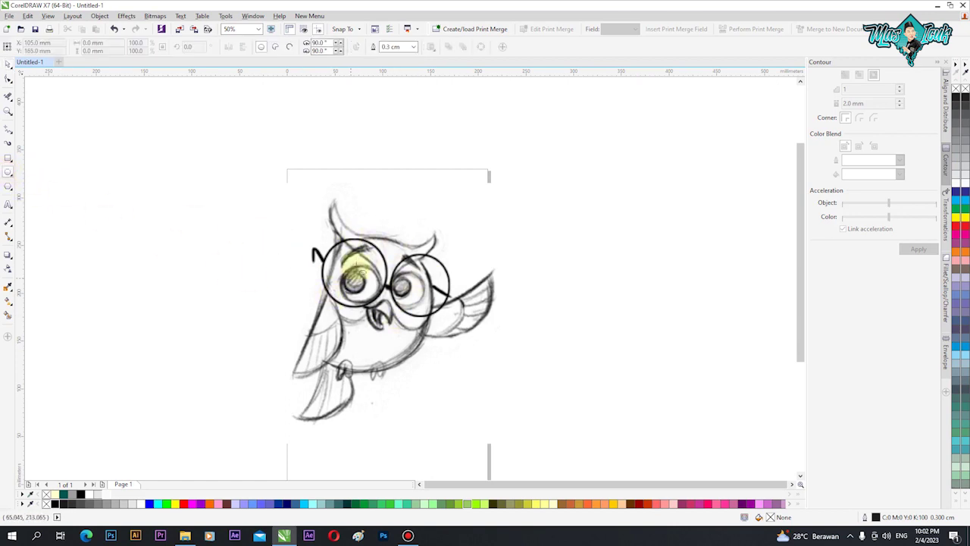
pyautogui.moveTo(328, 241); pyautogui.dragTo(472, 384)
pyautogui.click(8, 67)
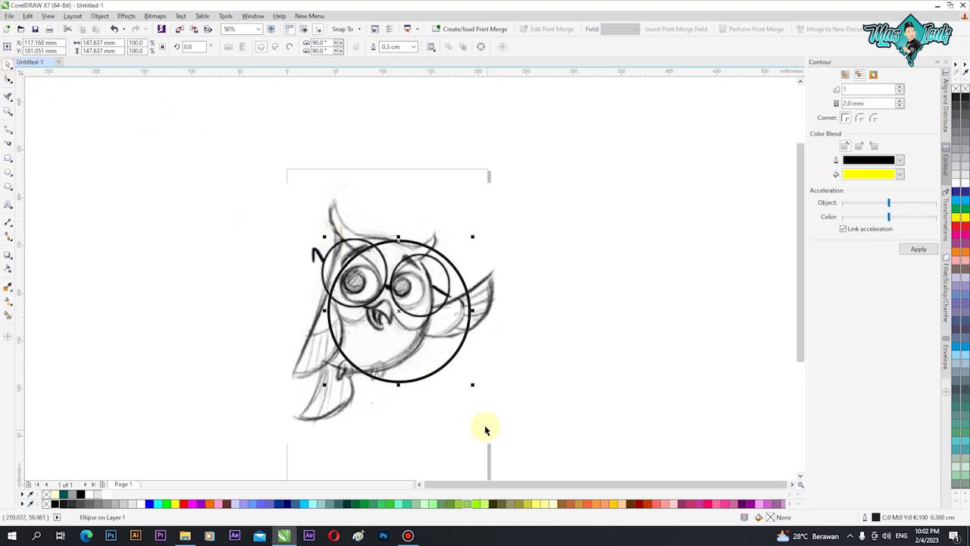
# Scale the body circle down to about 141 mm and position it so its edge matches the sketched owl's head and belly
pyautogui.scroll(2, 402, 325)
pyautogui.moveTo(390, 293); pyautogui.dragTo(317, 275)
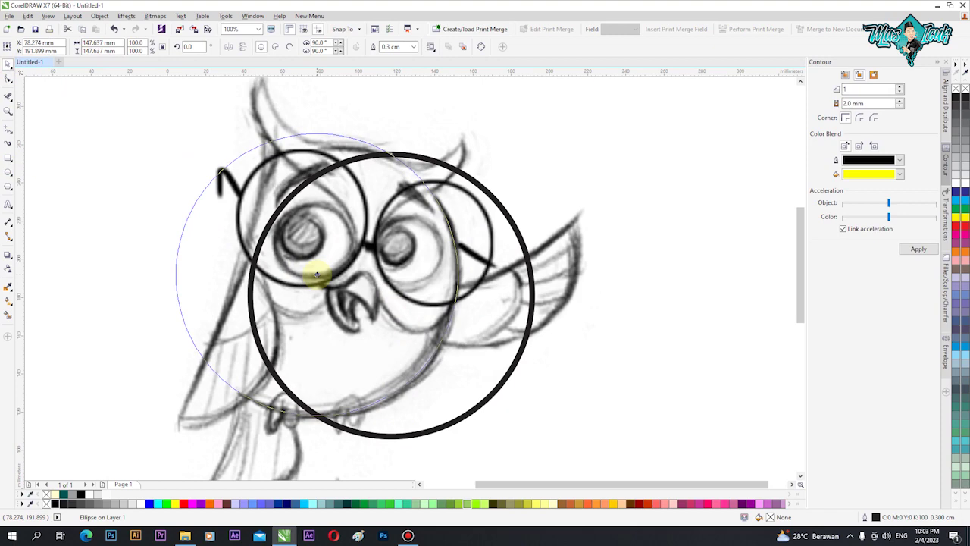
pyautogui.moveTo(317, 274); pyautogui.dragTo(316, 273)
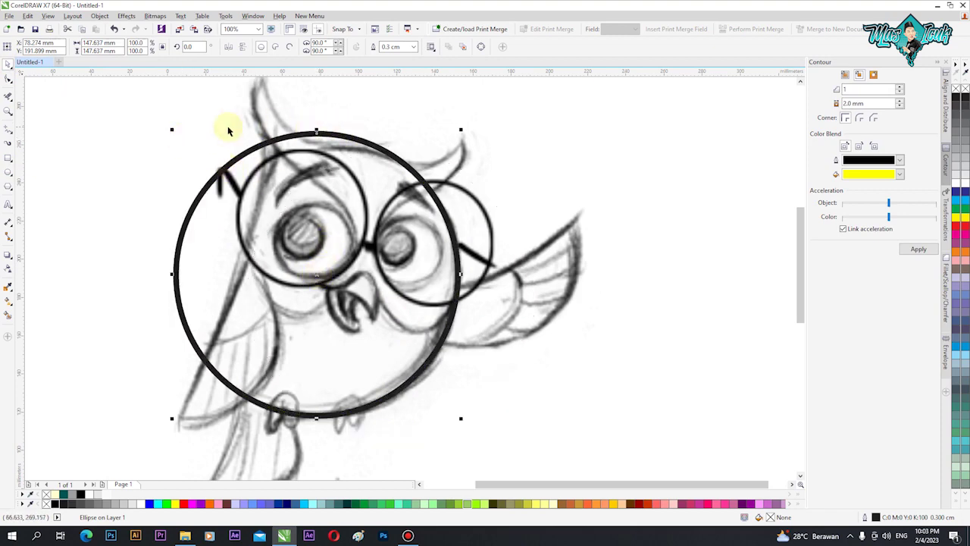
pyautogui.moveTo(172, 130); pyautogui.dragTo(182, 139)
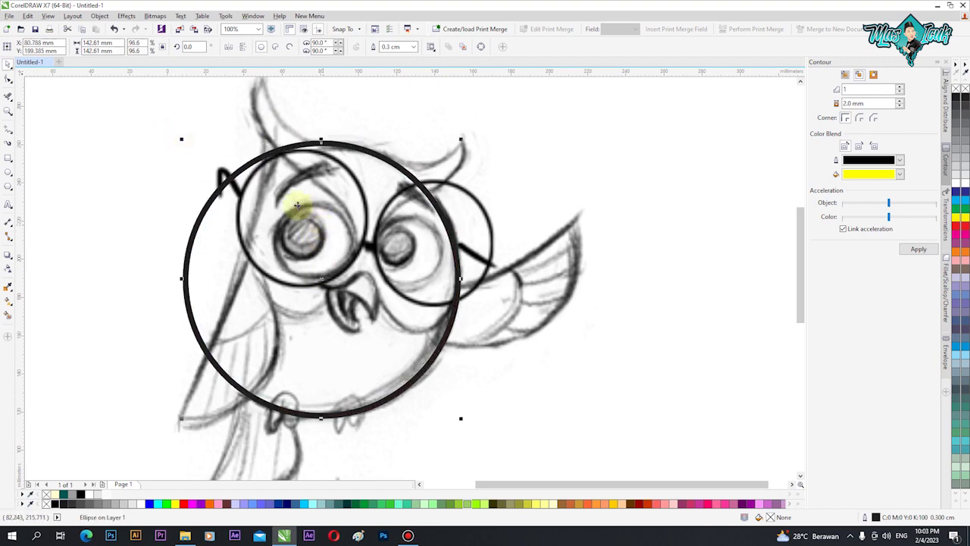
pyautogui.moveTo(182, 138); pyautogui.dragTo(184, 141)
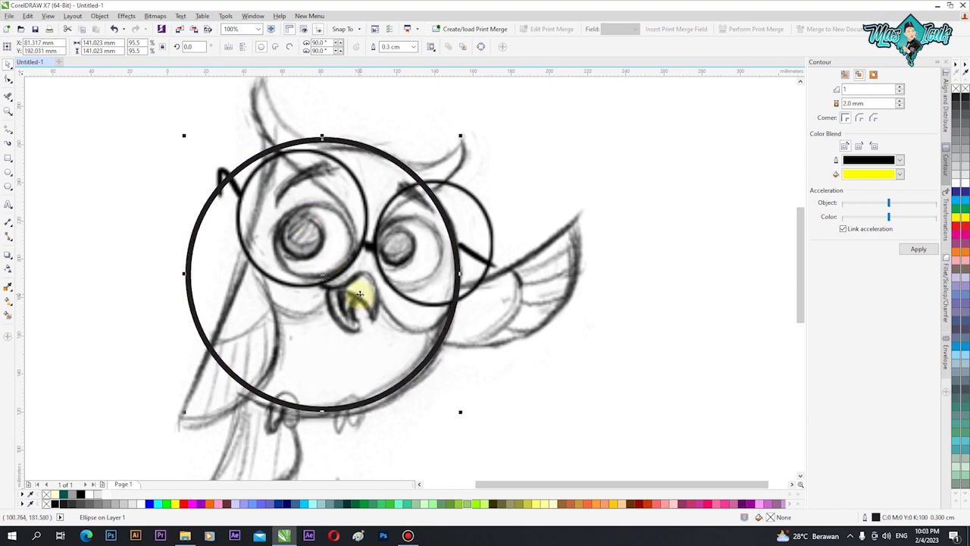
pyautogui.moveTo(370, 285)
pyautogui.mouseDown()
pyautogui.moveTo(359, 283)
pyautogui.moveTo(377, 282)
pyautogui.mouseUp()
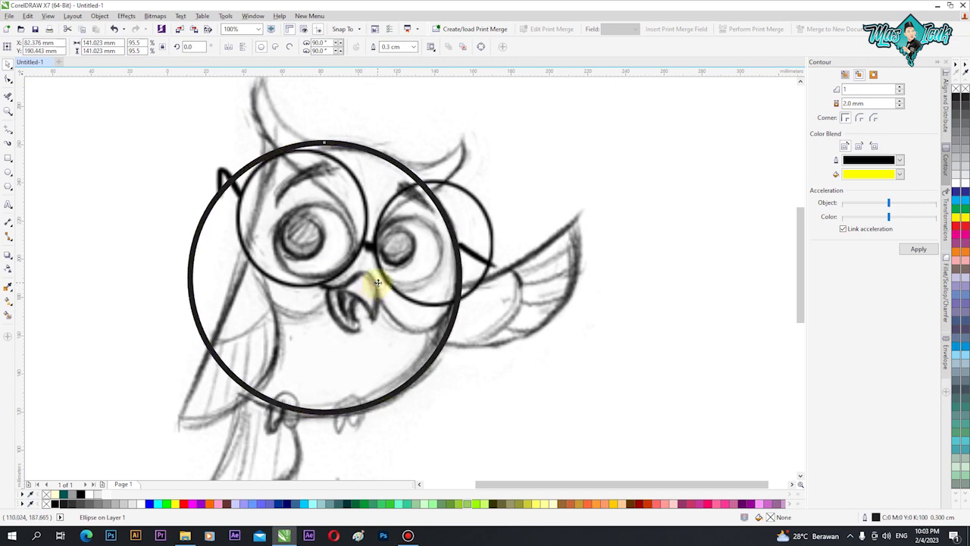
pyautogui.click(603, 361)
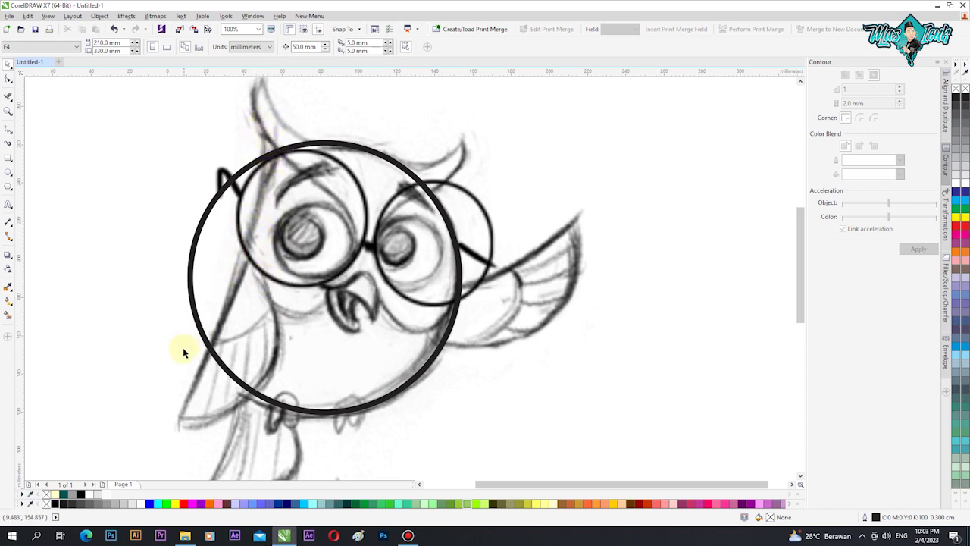
# Draw a closed Pen shape about 76 × 150 mm across the circle's left side, its inner edge curving along the owl's back
pyautogui.click(9, 132)
pyautogui.click(15, 136)
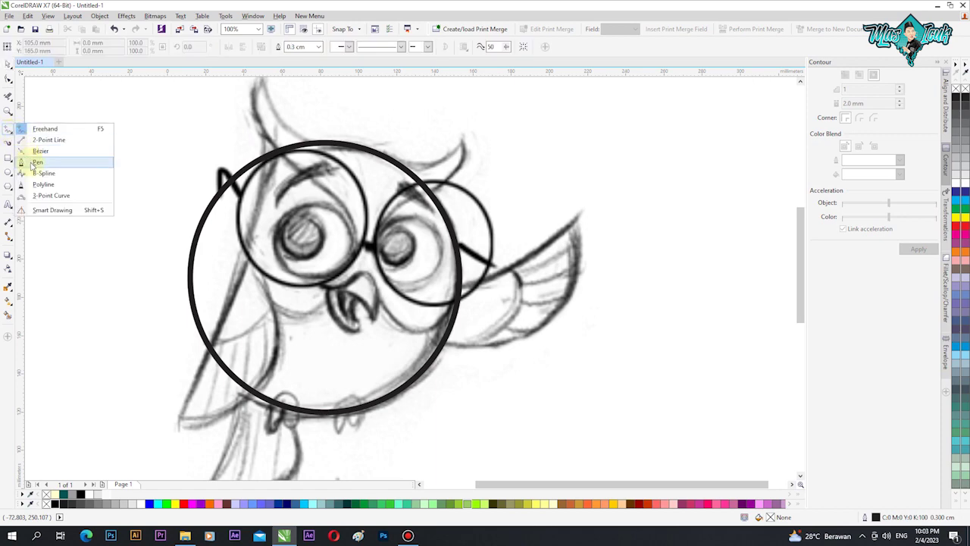
pyautogui.click(32, 157)
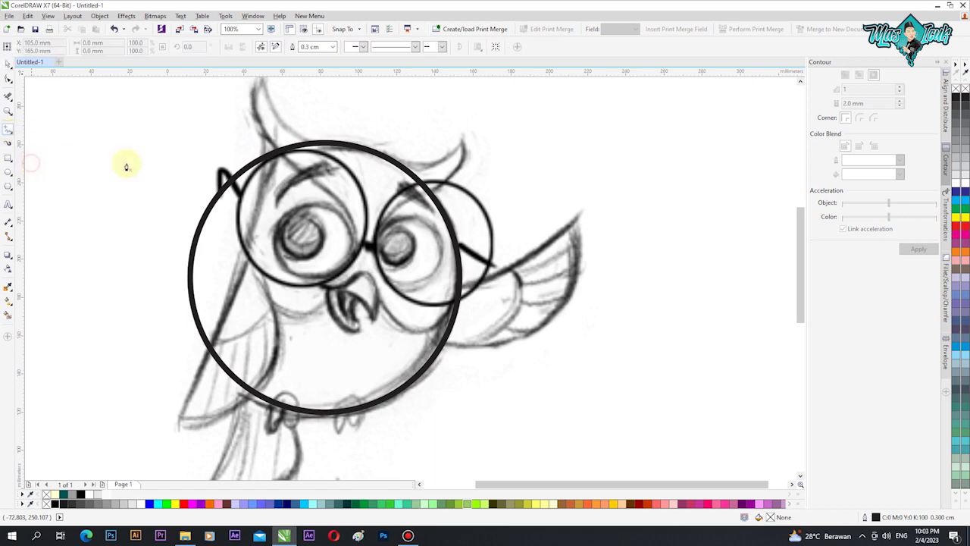
pyautogui.click(261, 146)
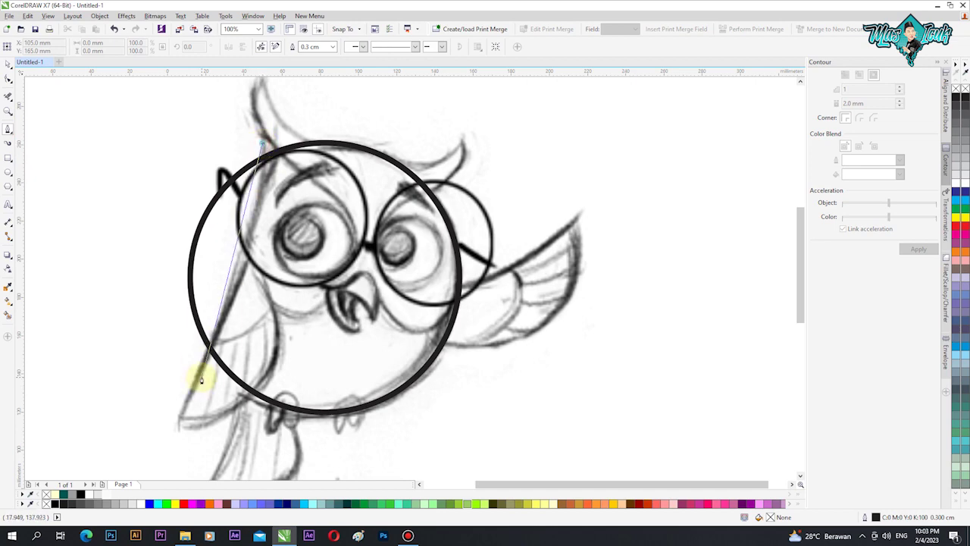
pyautogui.moveTo(191, 387)
pyautogui.mouseDown()
pyautogui.moveTo(134, 444)
pyautogui.moveTo(127, 476)
pyautogui.moveTo(156, 442)
pyautogui.moveTo(137, 437)
pyautogui.moveTo(118, 458)
pyautogui.mouseUp()
pyautogui.scroll(-2, 250, 425)
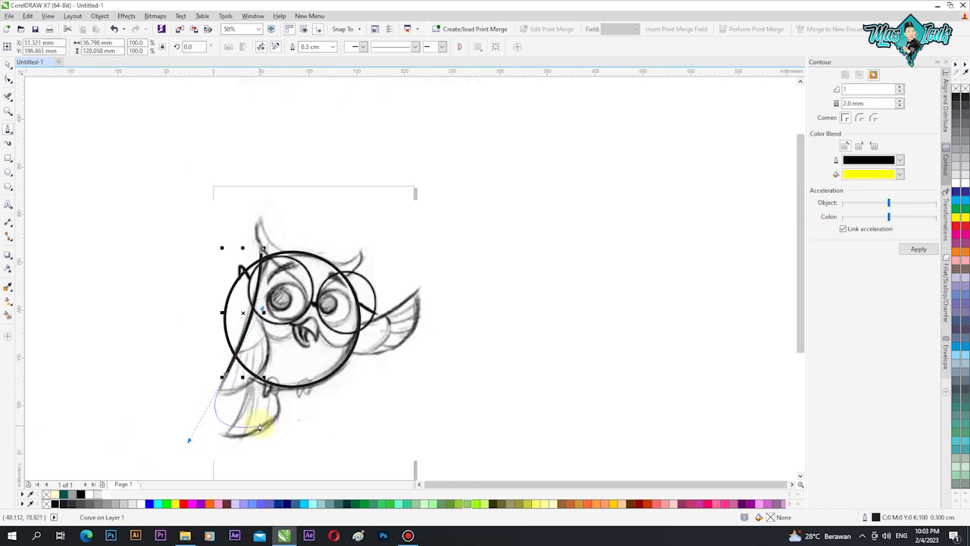
pyautogui.scroll(2, 198, 360)
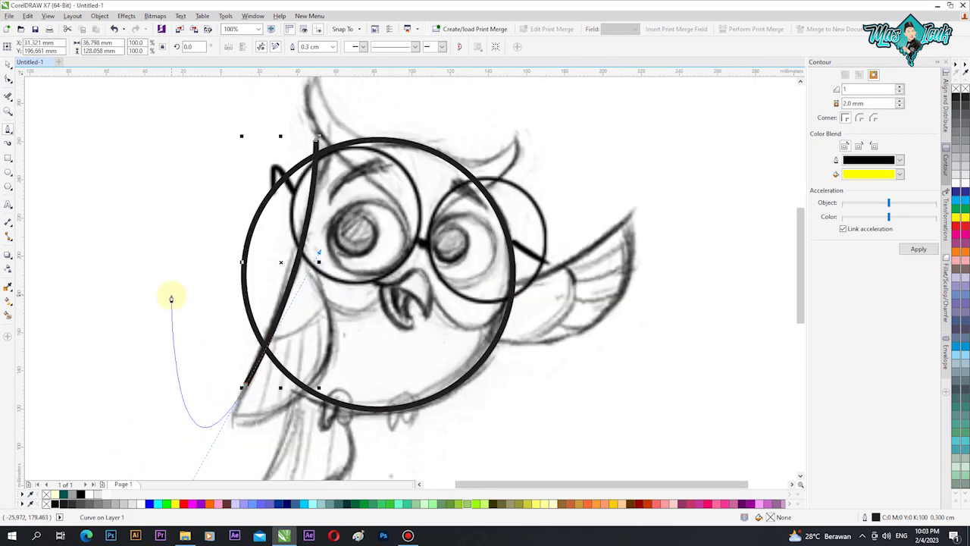
pyautogui.click(168, 283)
pyautogui.click(213, 164)
pyautogui.click(315, 142)
pyautogui.press('space')
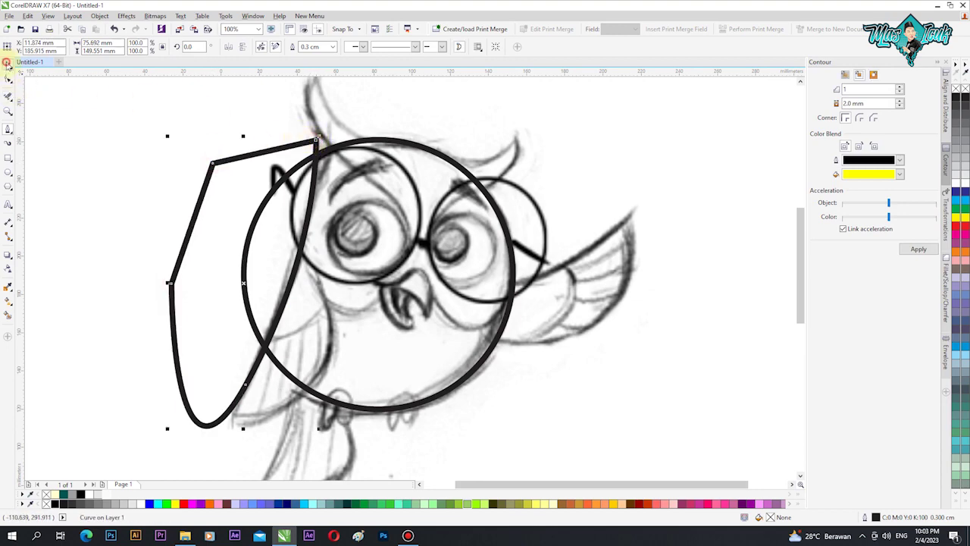
# Cut the overlapping part out of the body circle using Simplify with the Pen shape, and delete the Pen shape
pyautogui.keyDown('shift'); pyautogui.click(438, 154); pyautogui.keyUp('shift')
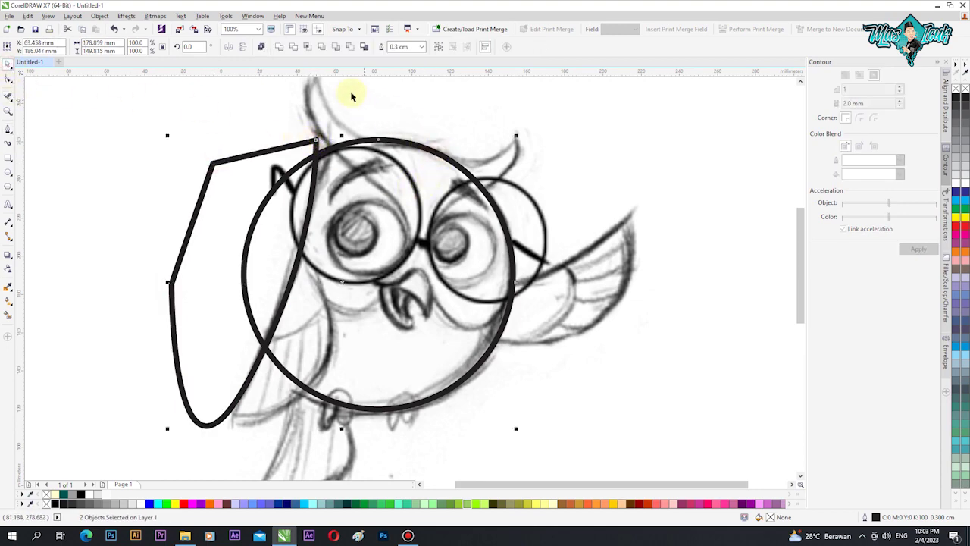
pyautogui.click(323, 48)
pyautogui.click(270, 205)
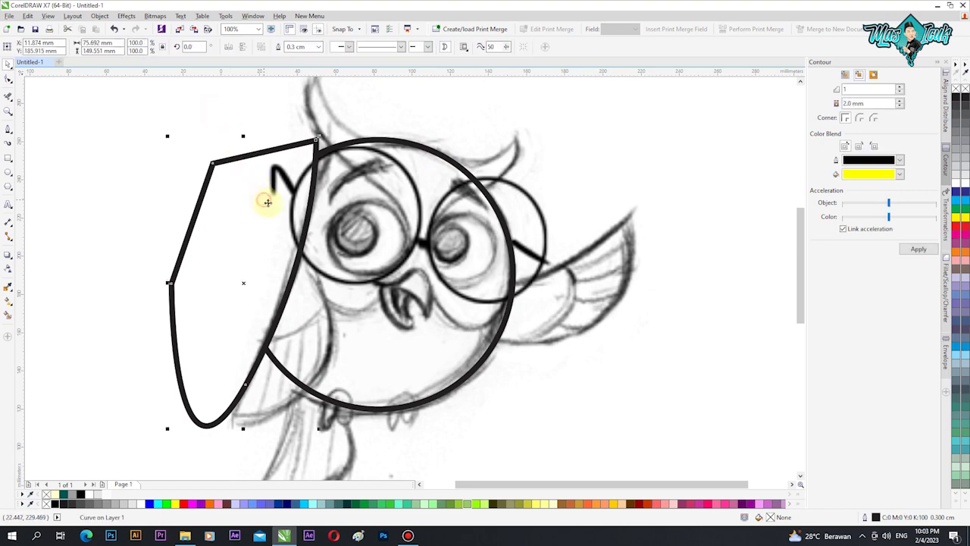
pyautogui.moveTo(238, 203); pyautogui.dragTo(200, 195)
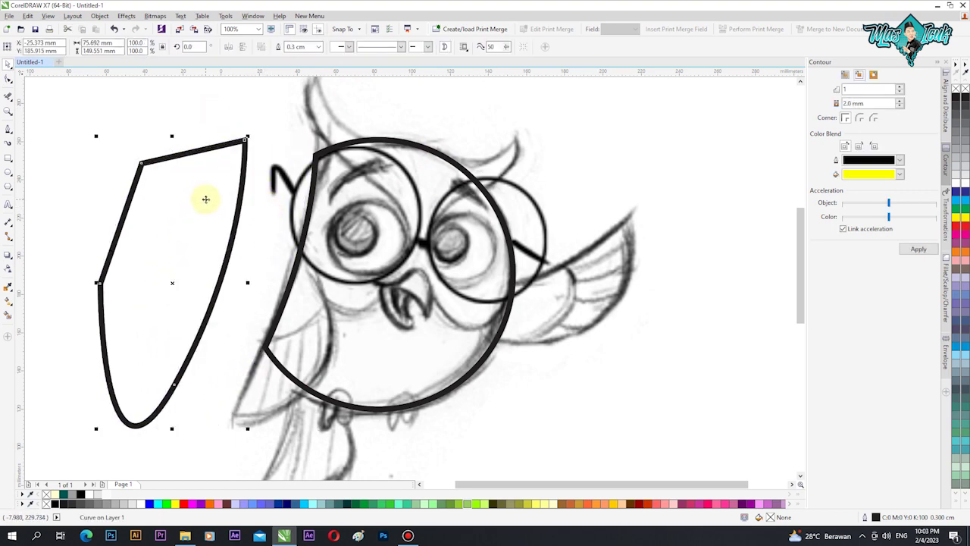
pyautogui.press('Delete')
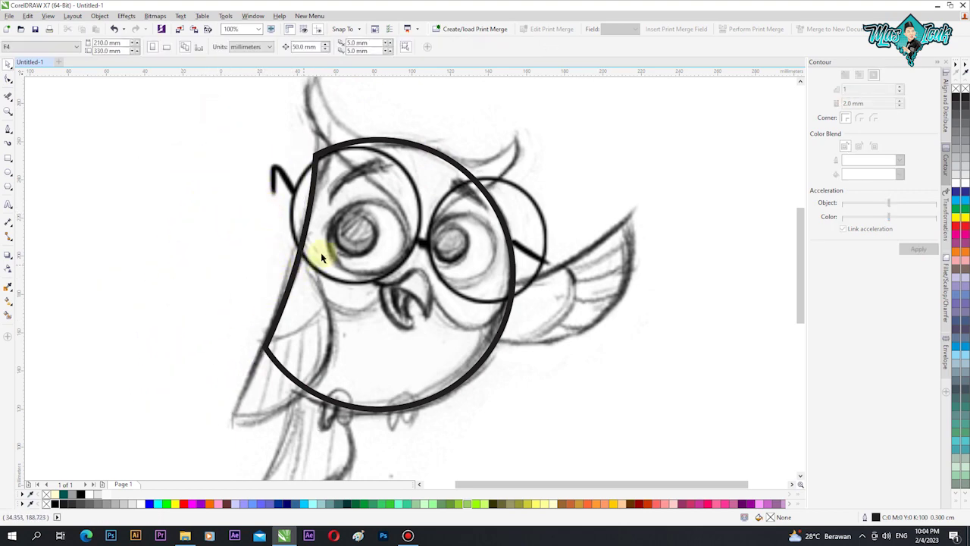
# Trace the folded left wing with the Pen tool as a closed curved shape about 53 × 89 mm, from wing tip to back
pyautogui.scroll(-3, 337, 250)
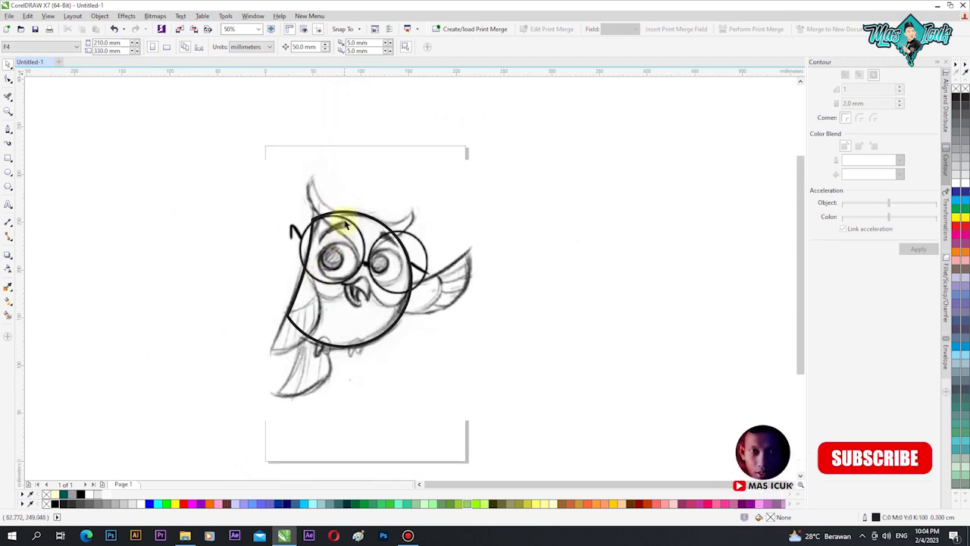
pyautogui.scroll(3, 339, 220)
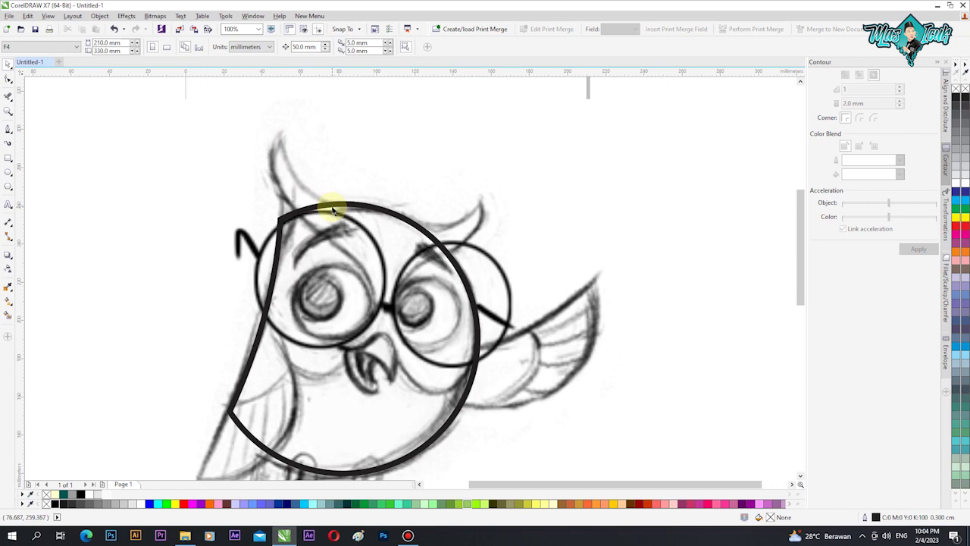
pyautogui.scroll(-2, 332, 211)
pyautogui.scroll(2, 275, 314)
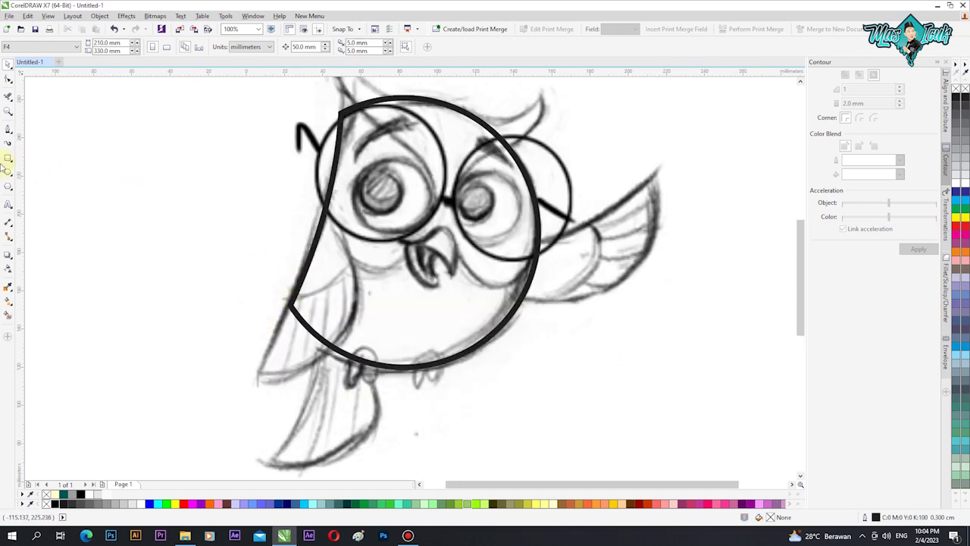
pyautogui.click(6, 131)
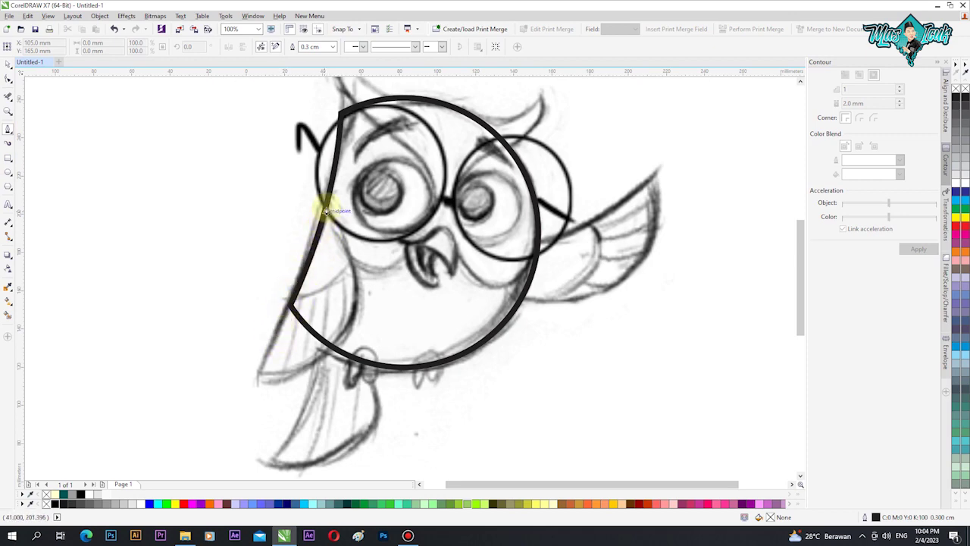
pyautogui.click(257, 377)
pyautogui.moveTo(326, 206); pyautogui.dragTo(333, 159)
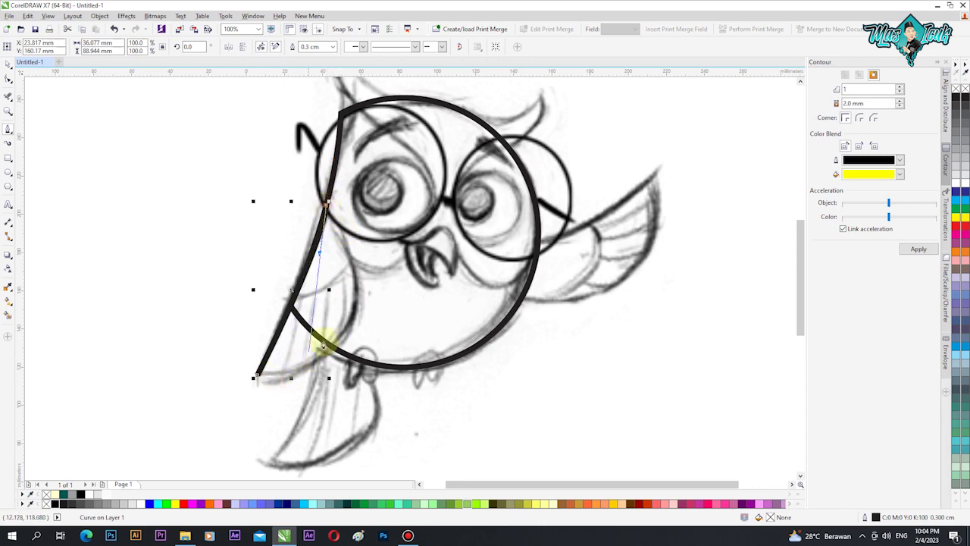
pyautogui.moveTo(347, 328); pyautogui.dragTo(313, 383)
pyautogui.click(257, 377)
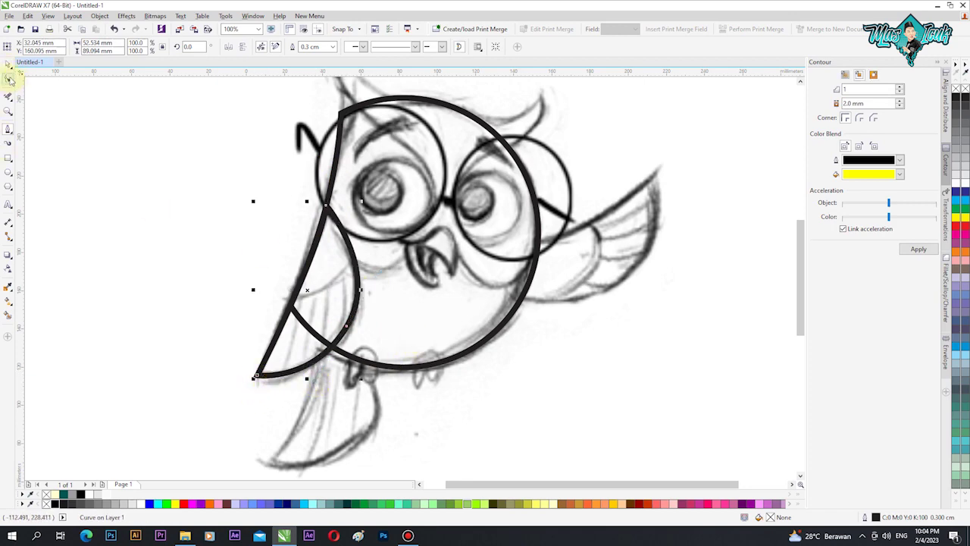
# Adjust the curve handle at the left wing's tip so the lower edge fits the sketch, and deselect the wing
pyautogui.click(9, 79)
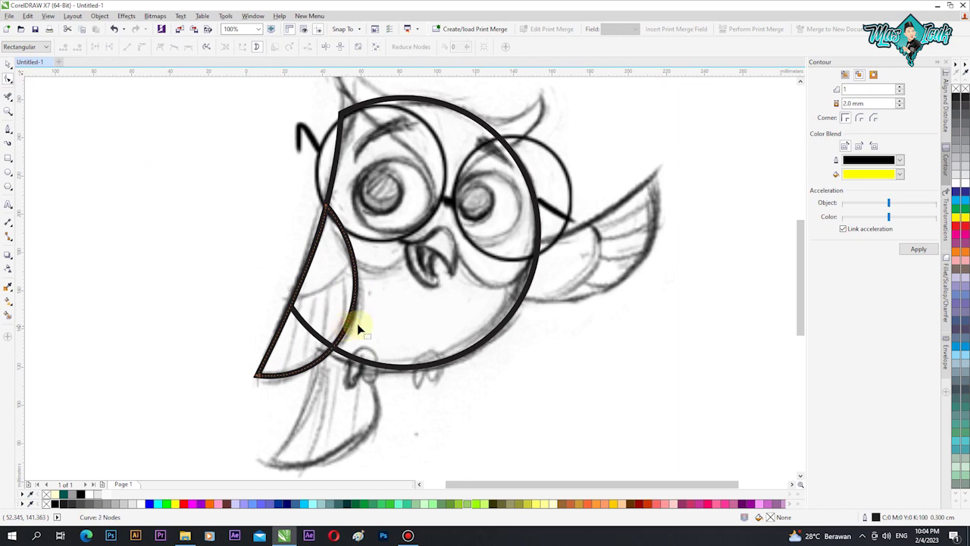
pyautogui.click(259, 375)
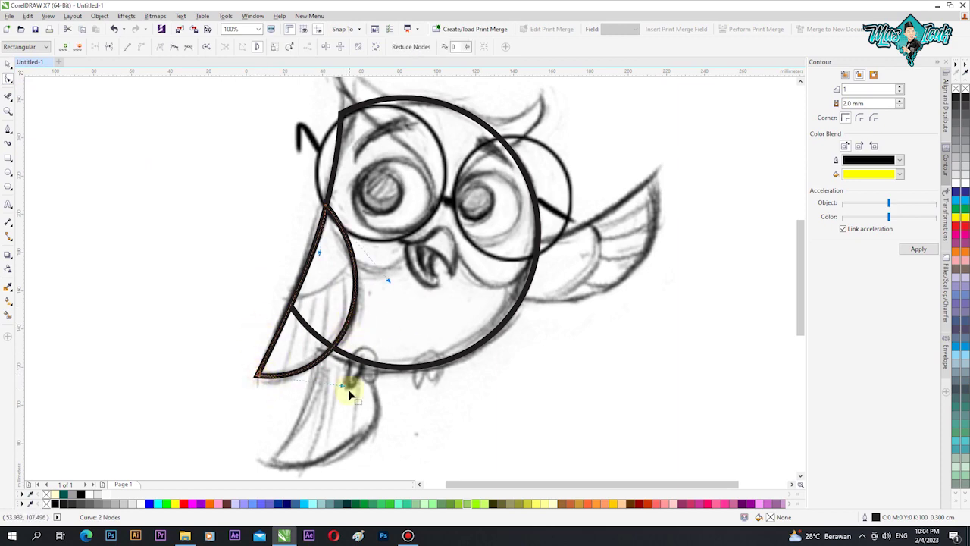
pyautogui.moveTo(344, 385); pyautogui.dragTo(347, 379)
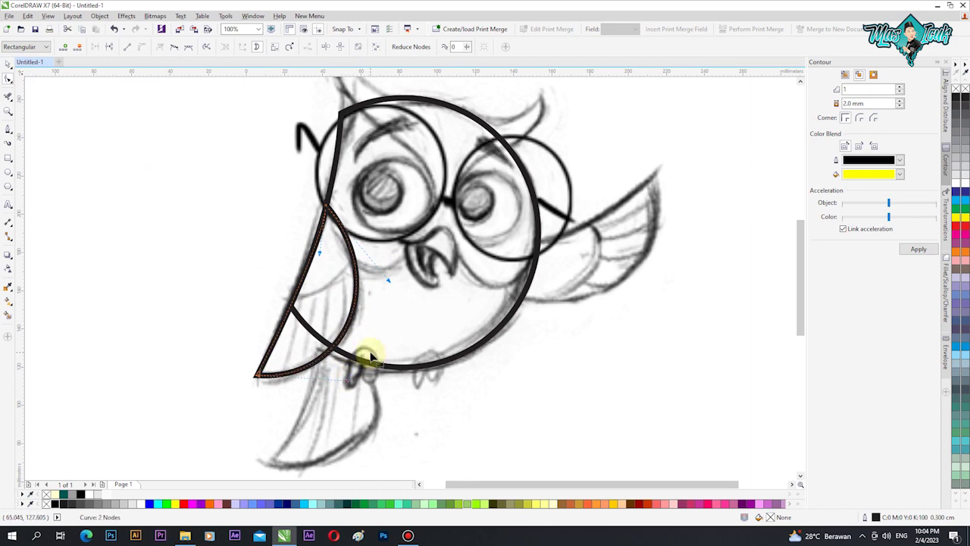
pyautogui.scroll(1, 372, 357)
pyautogui.scroll(-2, 340, 303)
pyautogui.scroll(2, 341, 325)
pyautogui.scroll(-1, 320, 302)
pyautogui.click(9, 67)
pyautogui.click(89, 160)
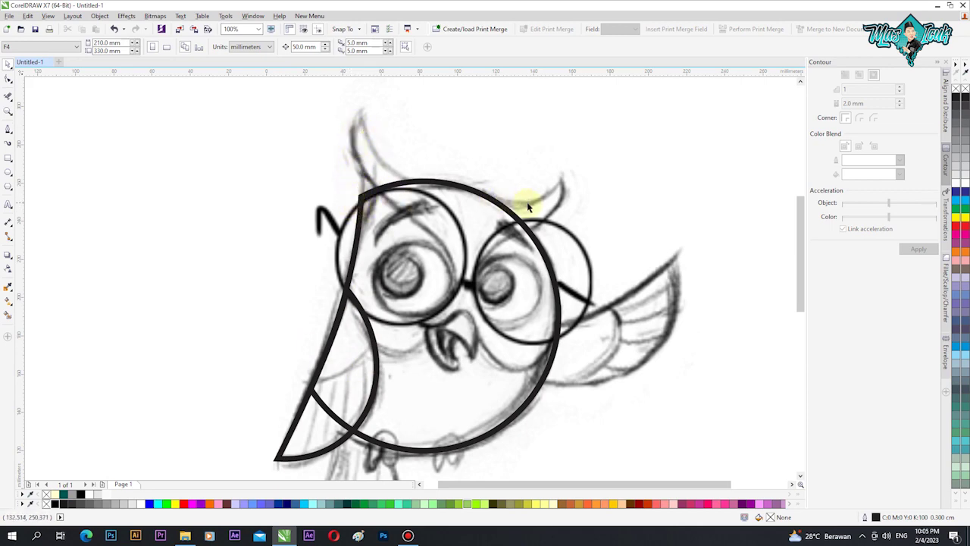
# Trace the left ear tuft with the Pen tool as a closed curved shape about 34 × 48 mm, its base following the head circle
pyautogui.click(8, 131)
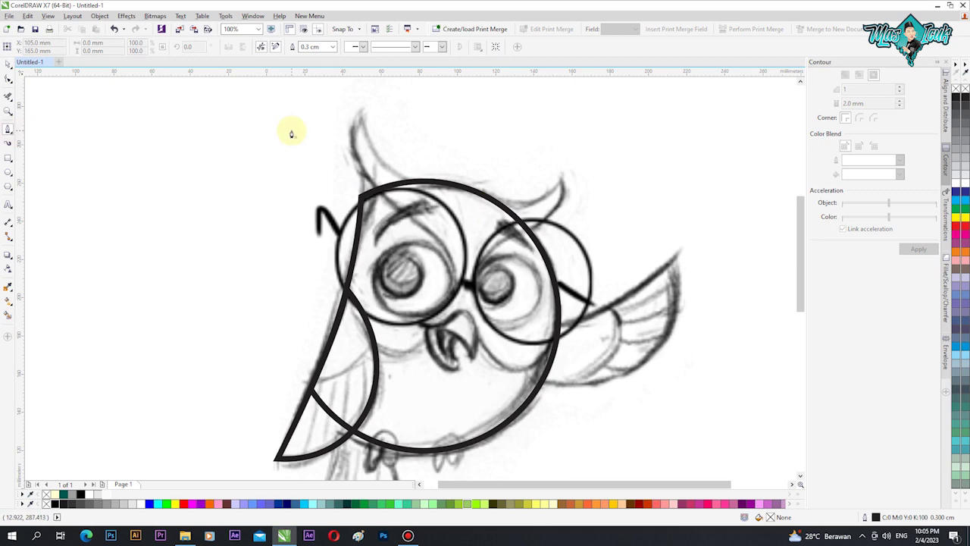
pyautogui.click(360, 106)
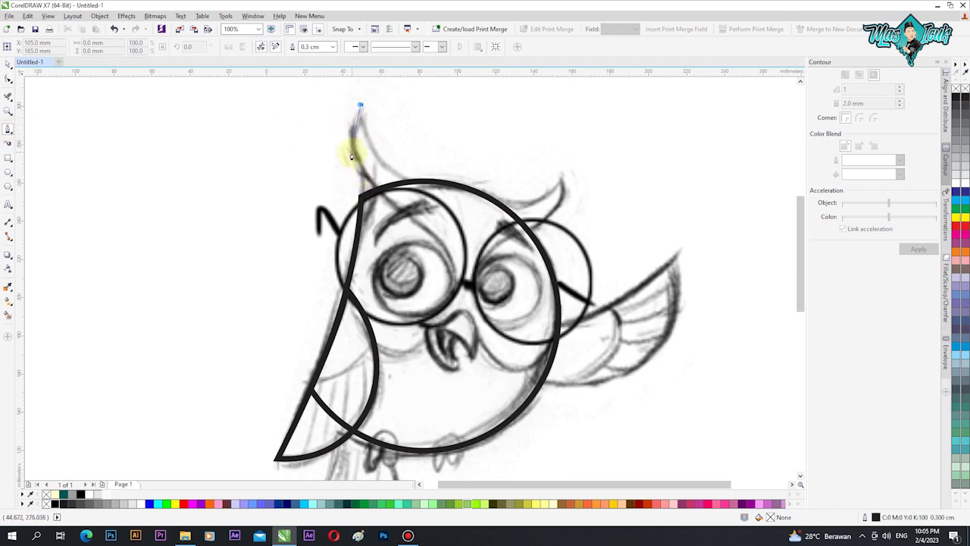
pyautogui.moveTo(352, 167); pyautogui.dragTo(359, 185)
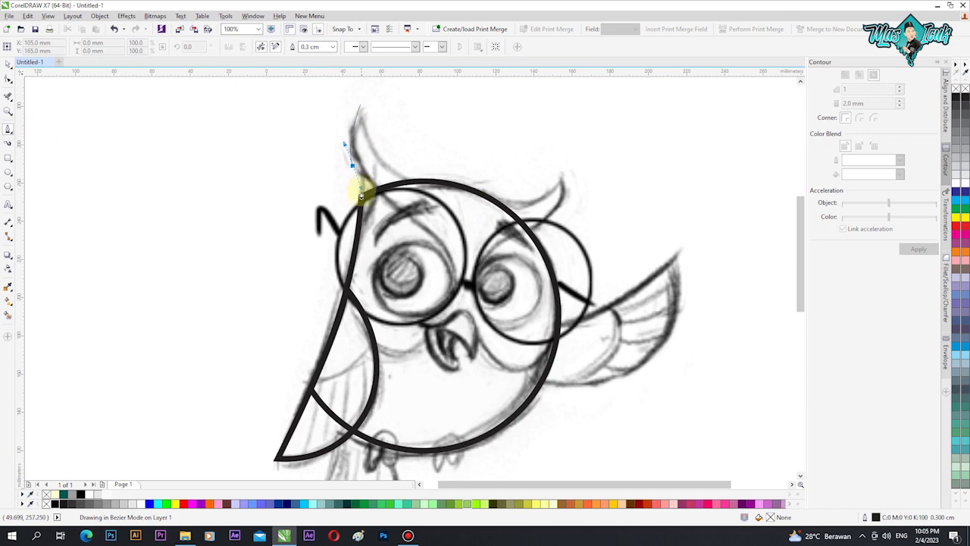
pyautogui.press('space')
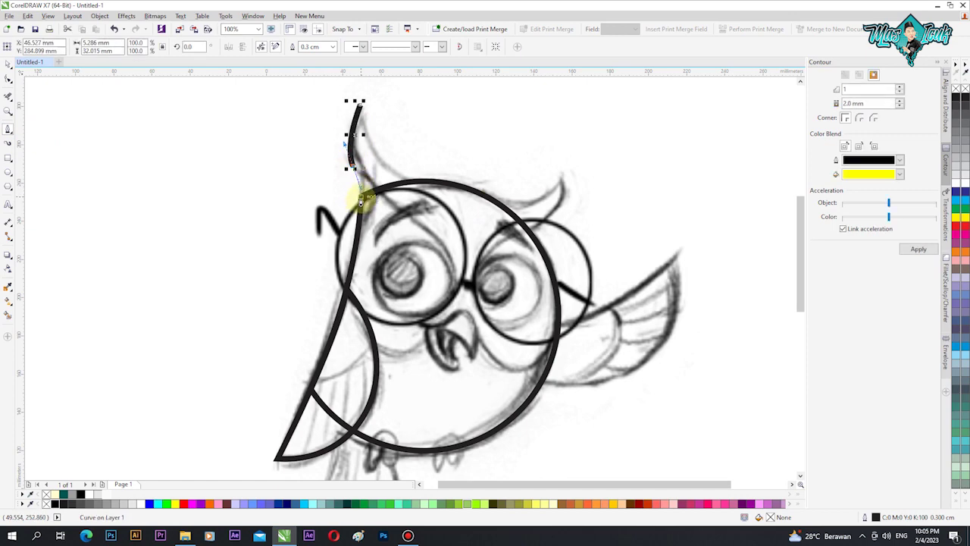
pyautogui.click(361, 198)
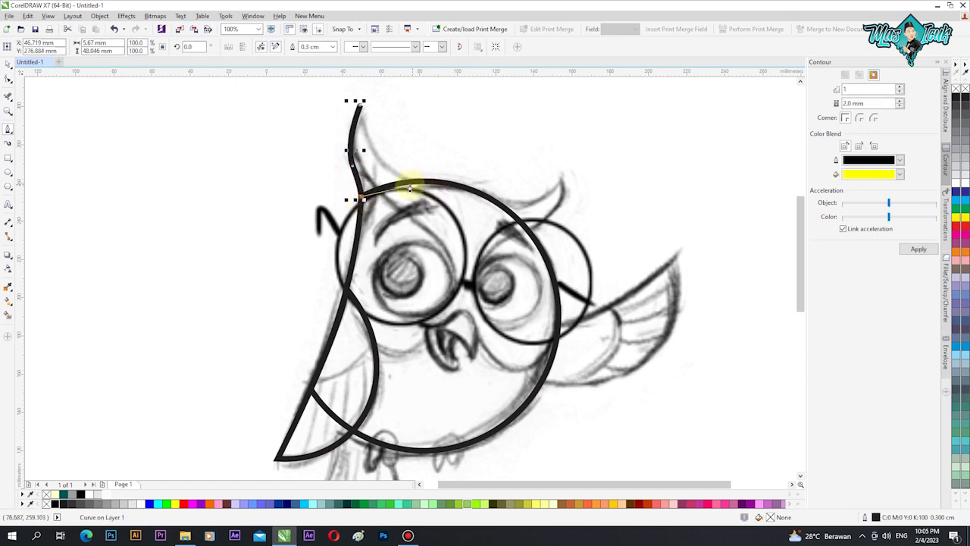
pyautogui.scroll(2, 405, 184)
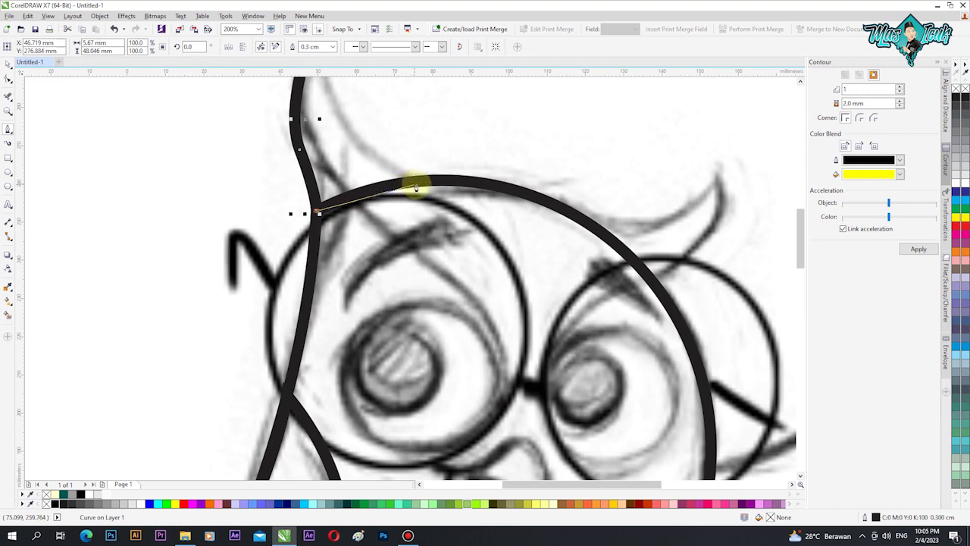
pyautogui.moveTo(424, 180); pyautogui.dragTo(467, 184)
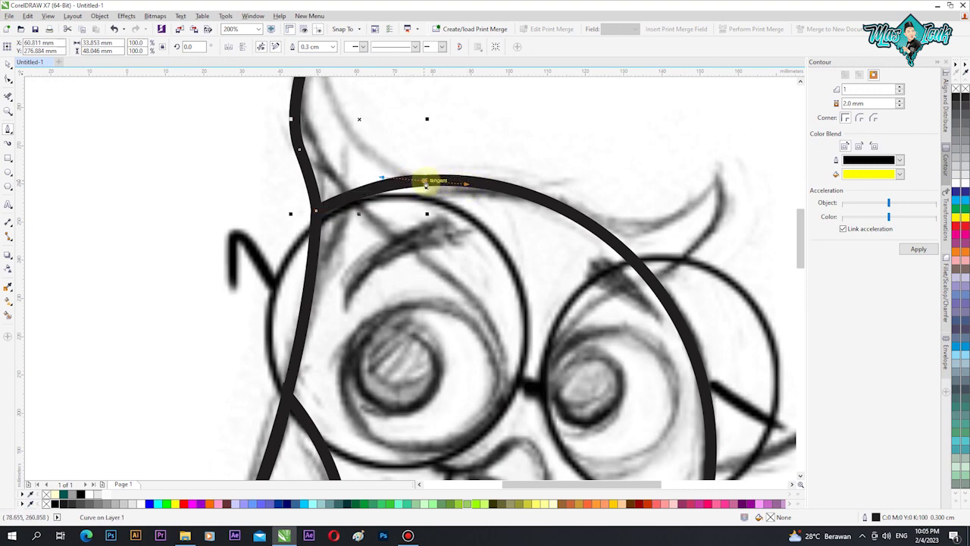
pyautogui.scroll(-1, 396, 225)
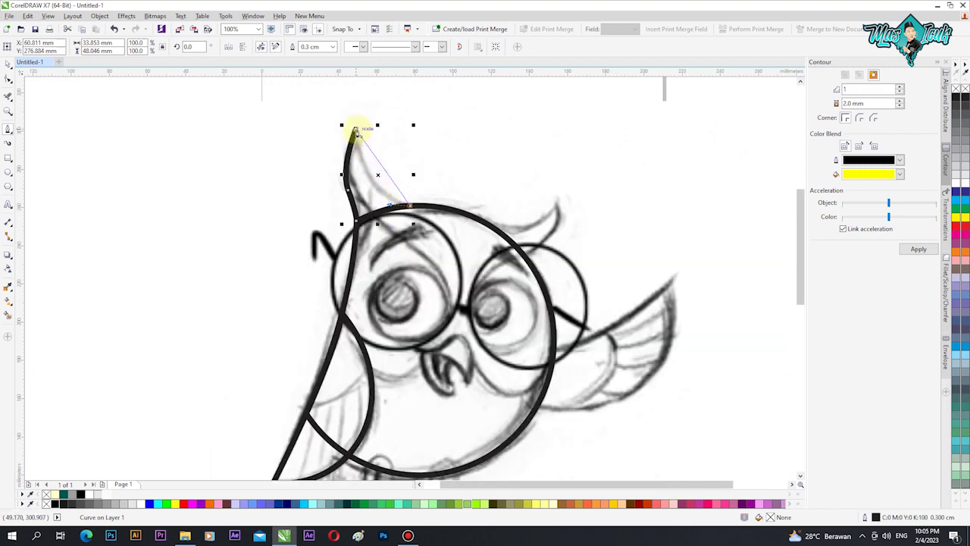
pyautogui.moveTo(355, 130); pyautogui.dragTo(365, 193)
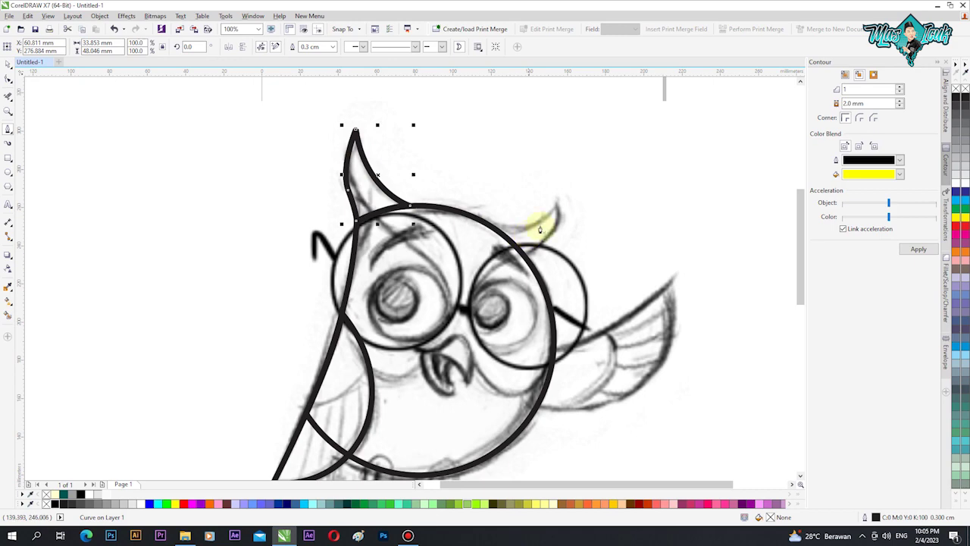
pyautogui.scroll(1, 558, 208)
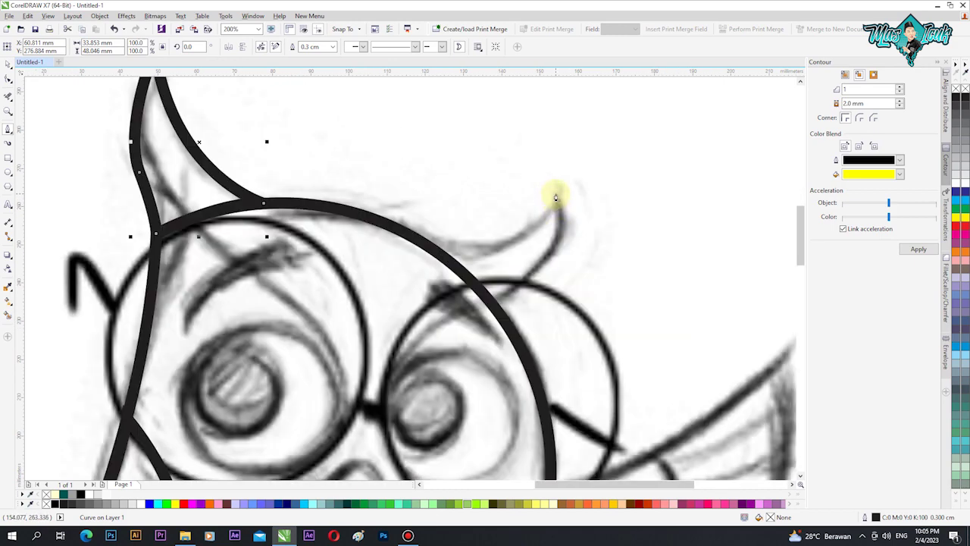
pyautogui.click(555, 197)
pyautogui.moveTo(398, 225); pyautogui.dragTo(294, 178)
pyautogui.click(396, 229)
pyautogui.click(398, 230)
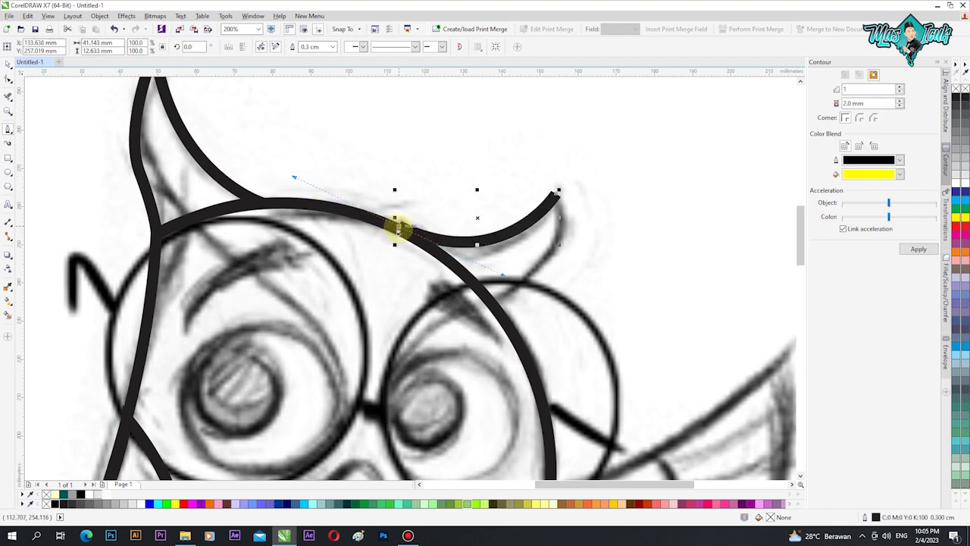
pyautogui.press('Delete')
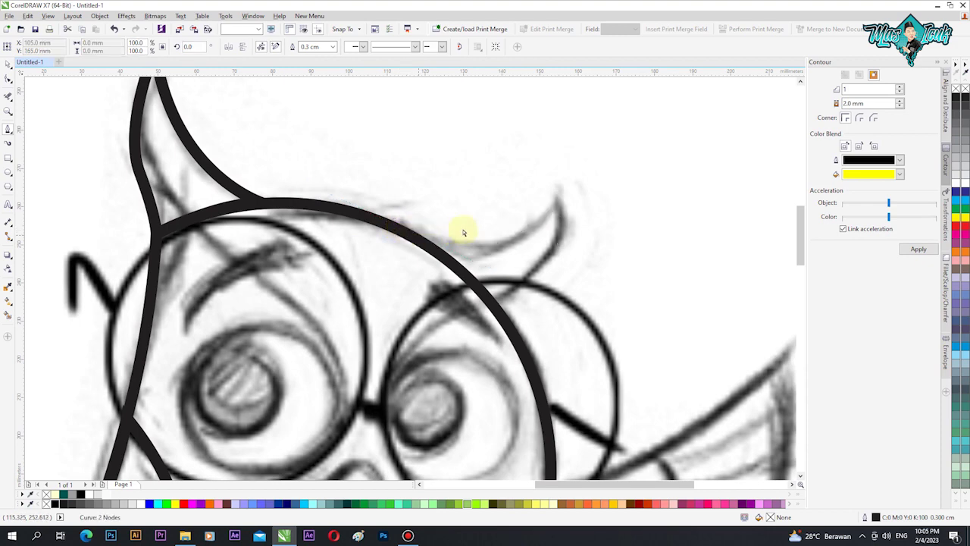
# Trace the right ear tuft with the Pen tool as a closed curved shape about 42 × 30 mm, its base following the head circle
pyautogui.click(556, 195)
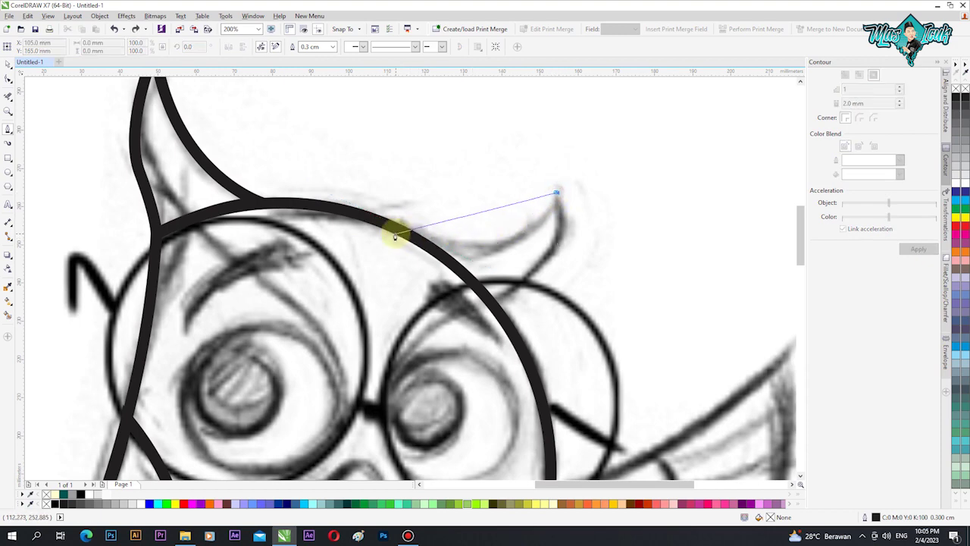
pyautogui.moveTo(400, 232); pyautogui.dragTo(303, 210)
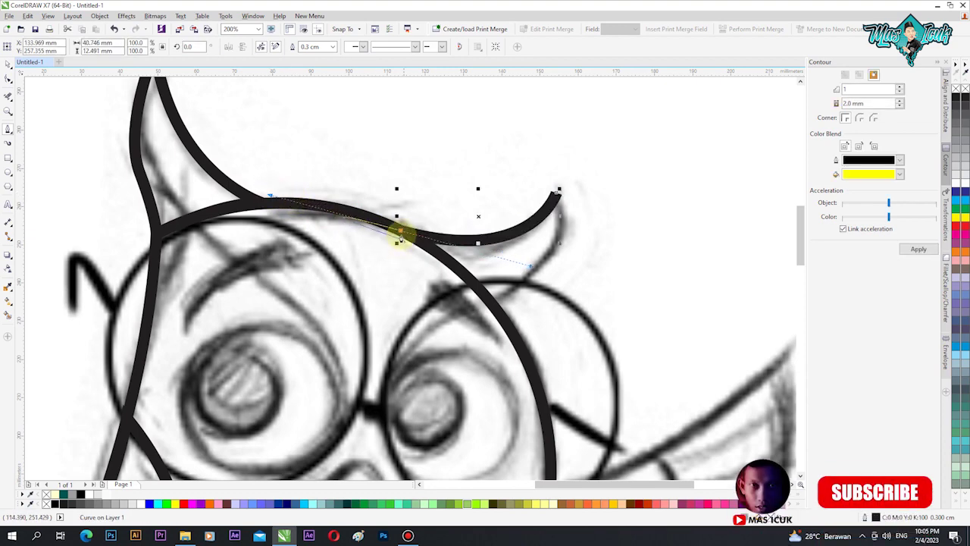
pyautogui.click(400, 232)
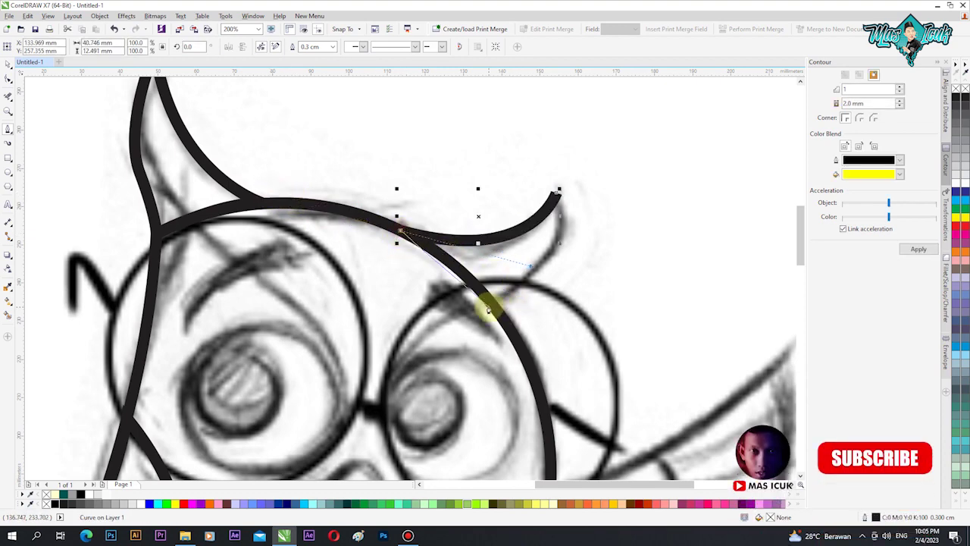
pyautogui.click(516, 353)
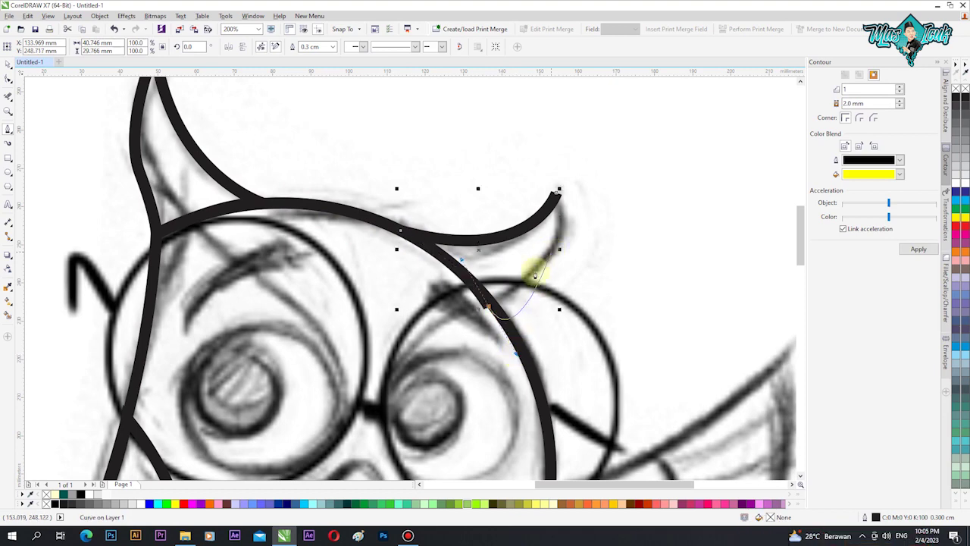
pyautogui.click(488, 310)
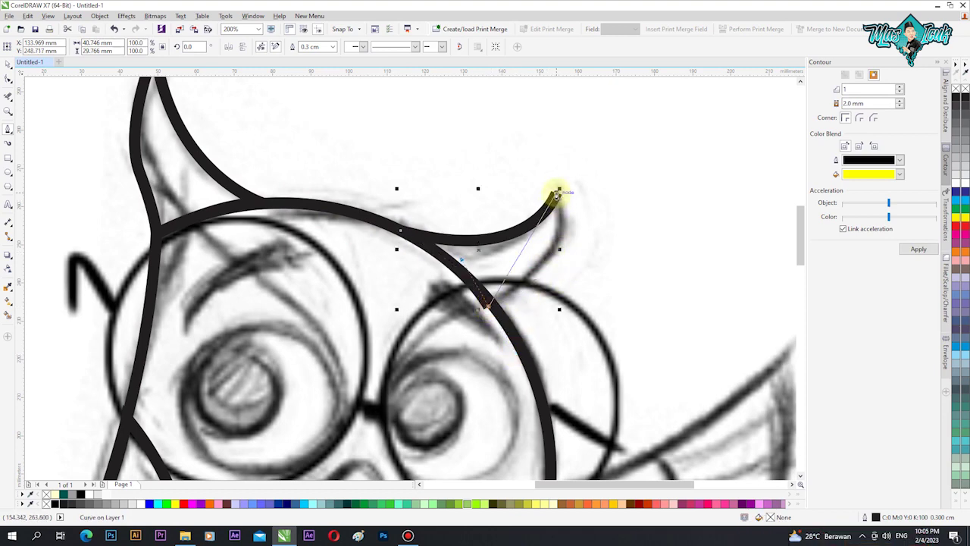
pyautogui.moveTo(559, 197); pyautogui.dragTo(577, 267)
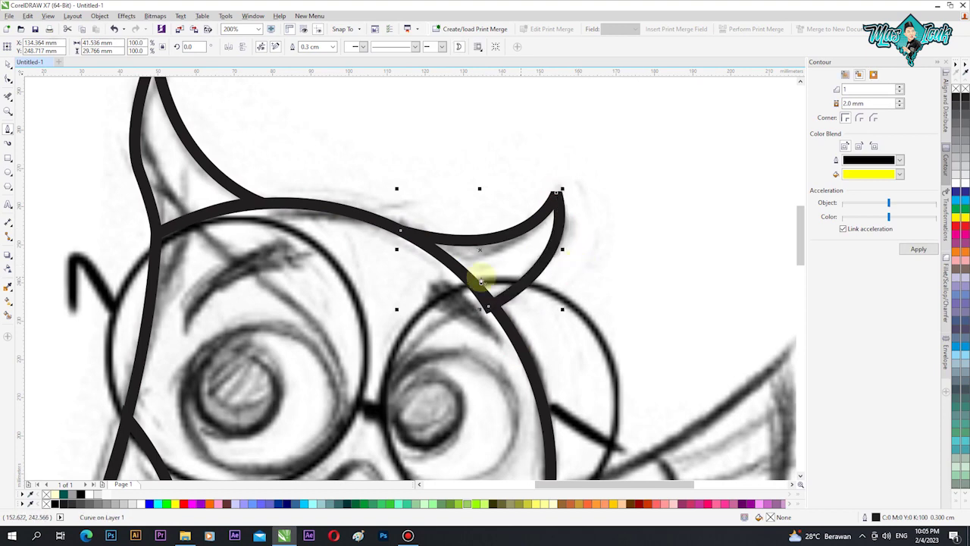
# Trace the raised right wing with the Pen tool as a closed curved shape about 73 × 70 mm, its inner edge following the body
pyautogui.scroll(-2, 444, 271)
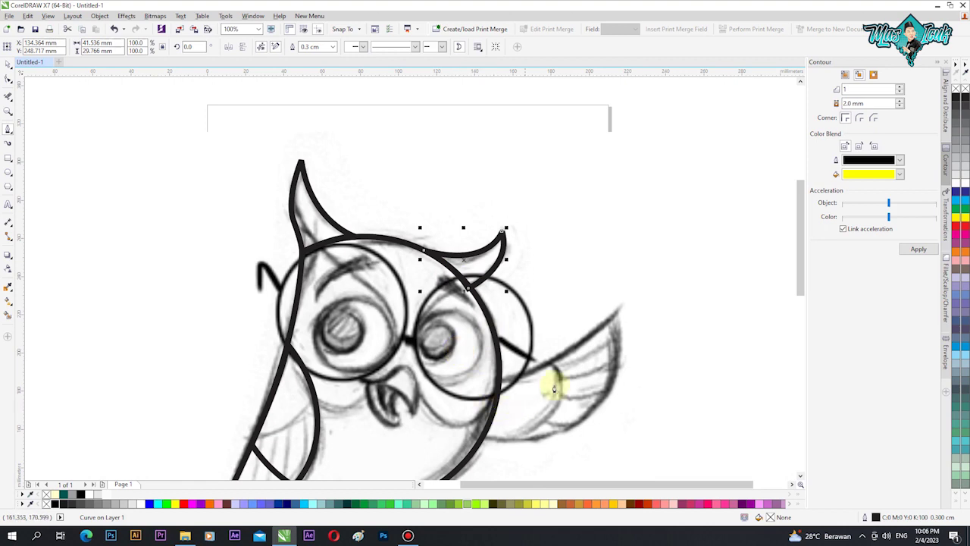
pyautogui.click(620, 308)
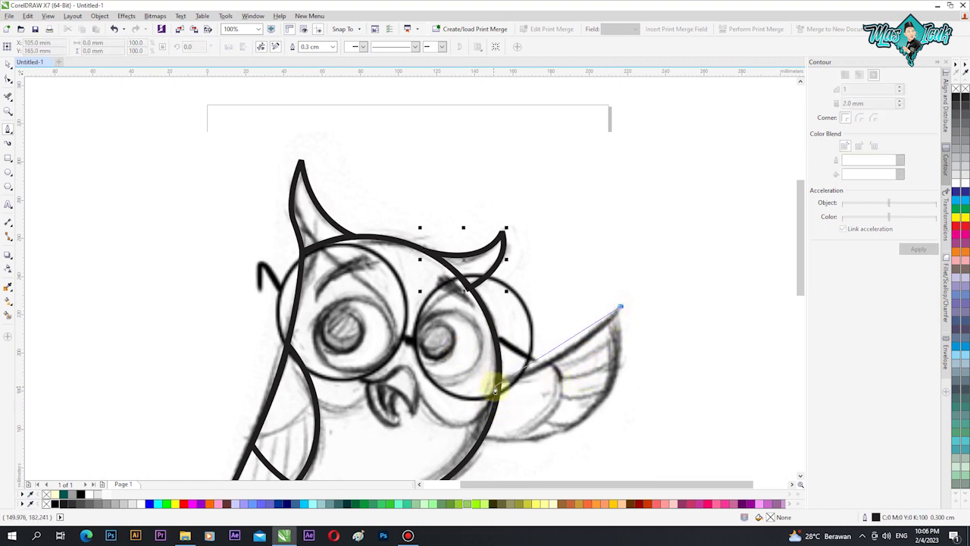
pyautogui.moveTo(499, 384)
pyautogui.mouseDown()
pyautogui.moveTo(459, 372)
pyautogui.moveTo(437, 396)
pyautogui.moveTo(494, 400)
pyautogui.mouseUp()
pyautogui.doubleClick(498, 383)
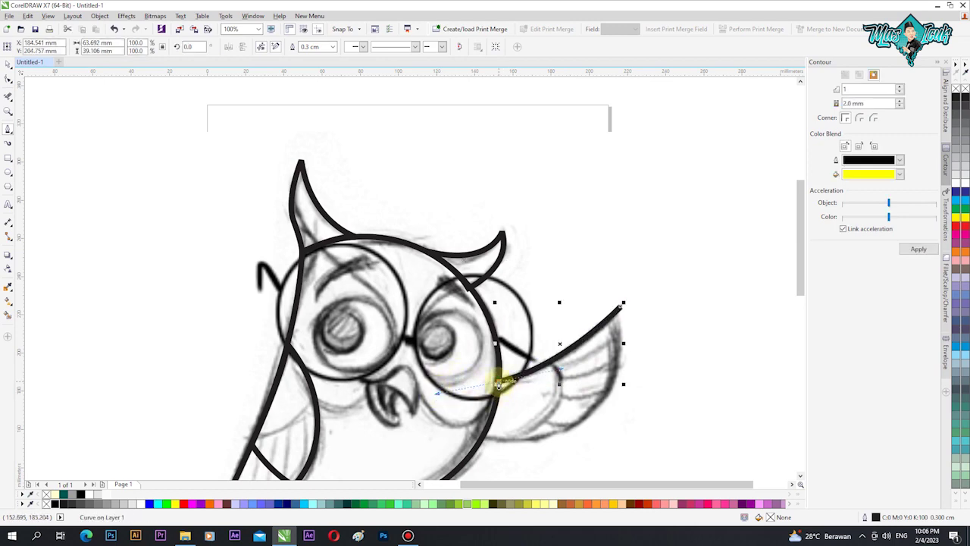
pyautogui.click(498, 384)
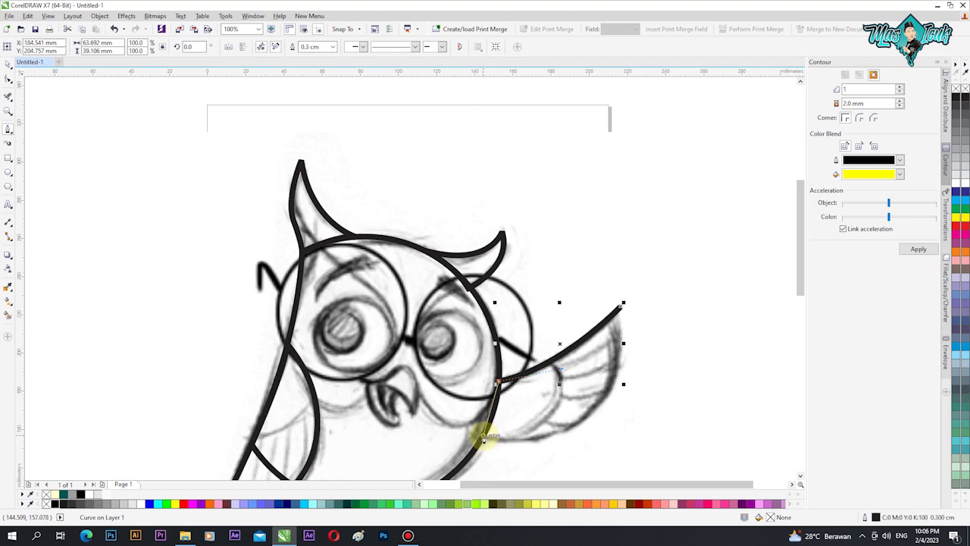
pyautogui.moveTo(482, 438); pyautogui.dragTo(469, 457)
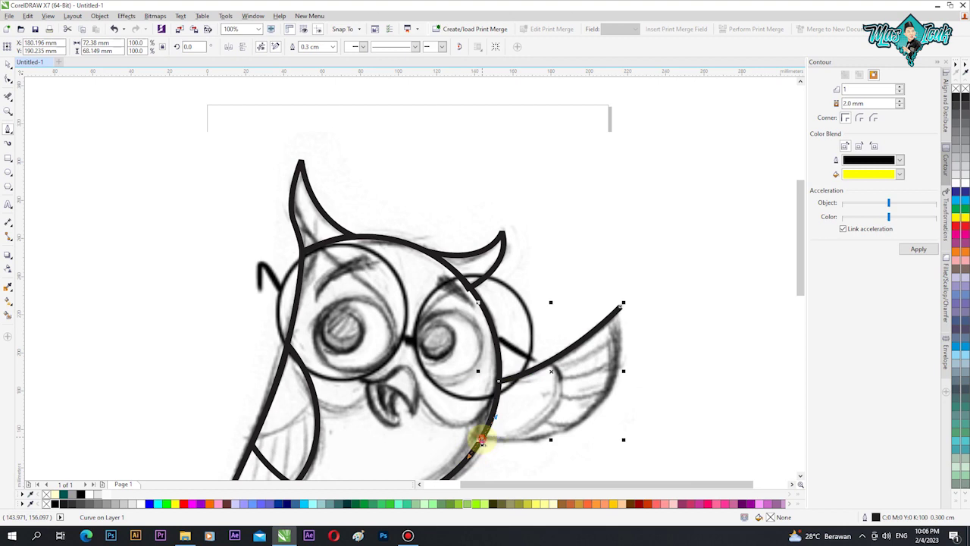
pyautogui.click(623, 306)
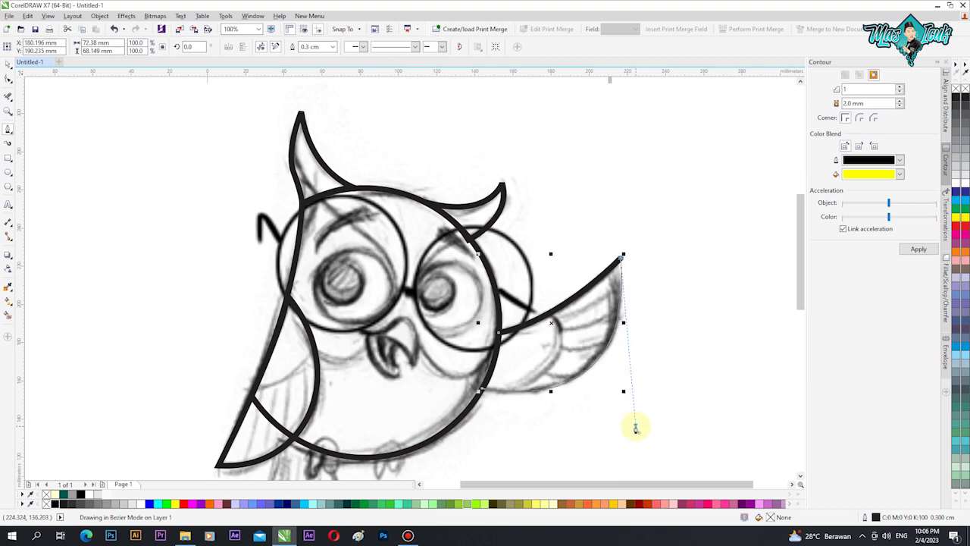
pyautogui.click(482, 389)
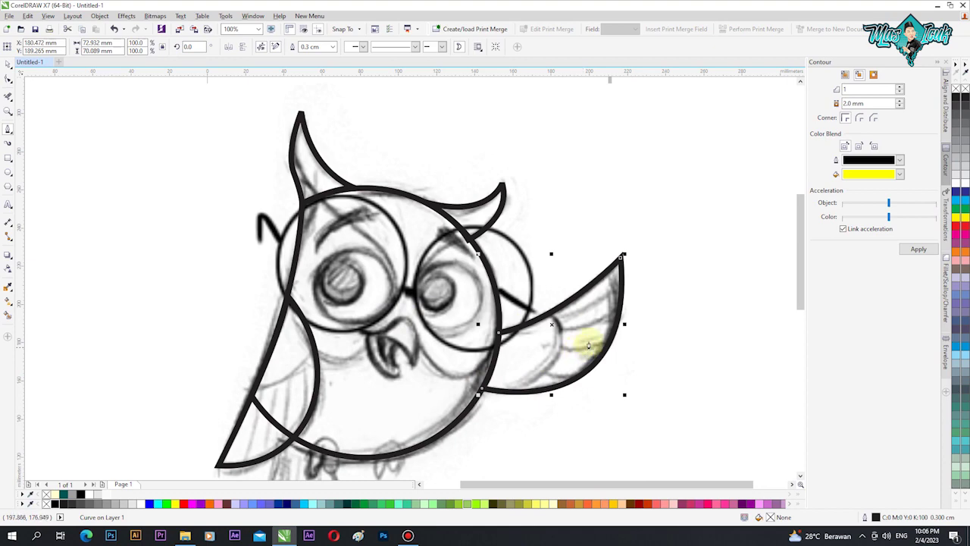
# Trace the tail below the body with the Pen tool as a closed curved shape about 59 × 64 mm, its upper edge following the body circle
pyautogui.scroll(-2, 534, 402)
pyautogui.scroll(2, 447, 421)
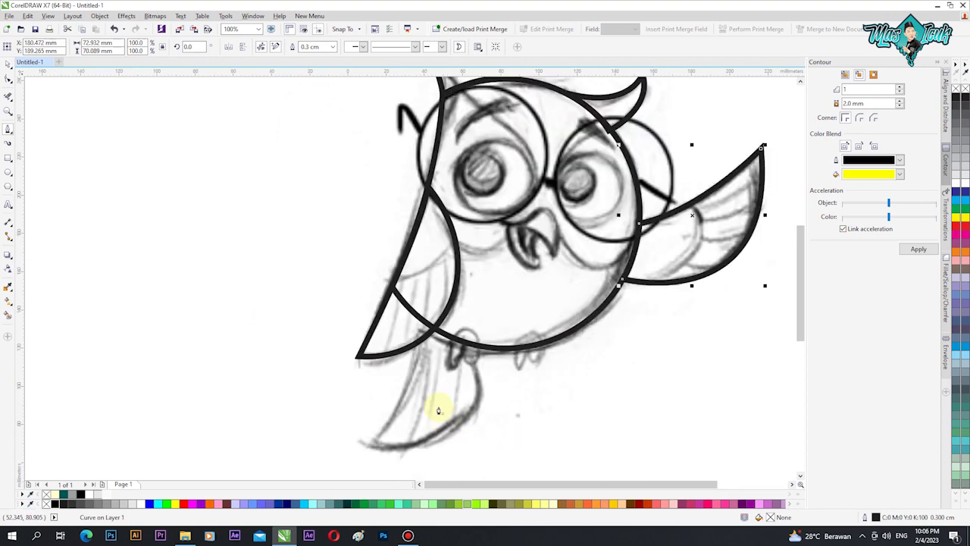
pyautogui.scroll(1, 420, 393)
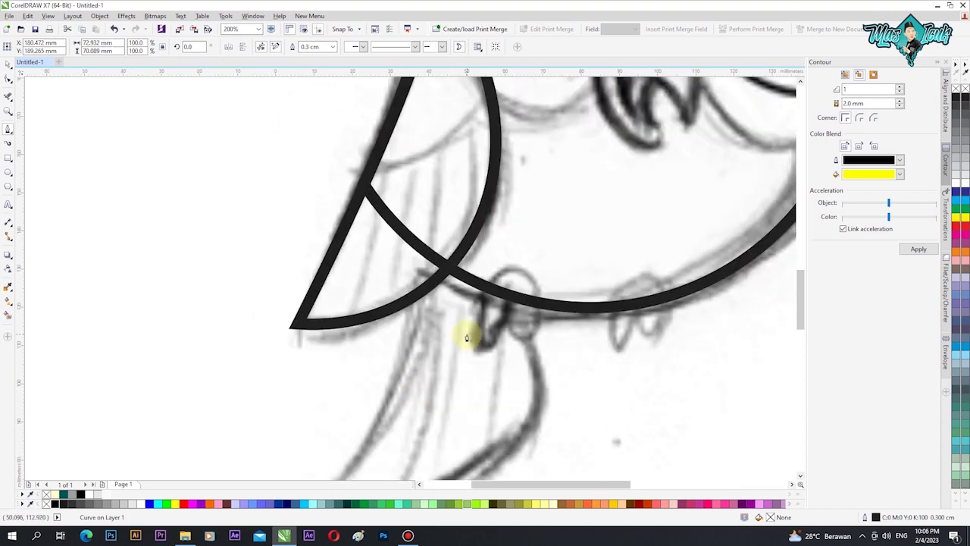
pyautogui.scroll(-1, 467, 338)
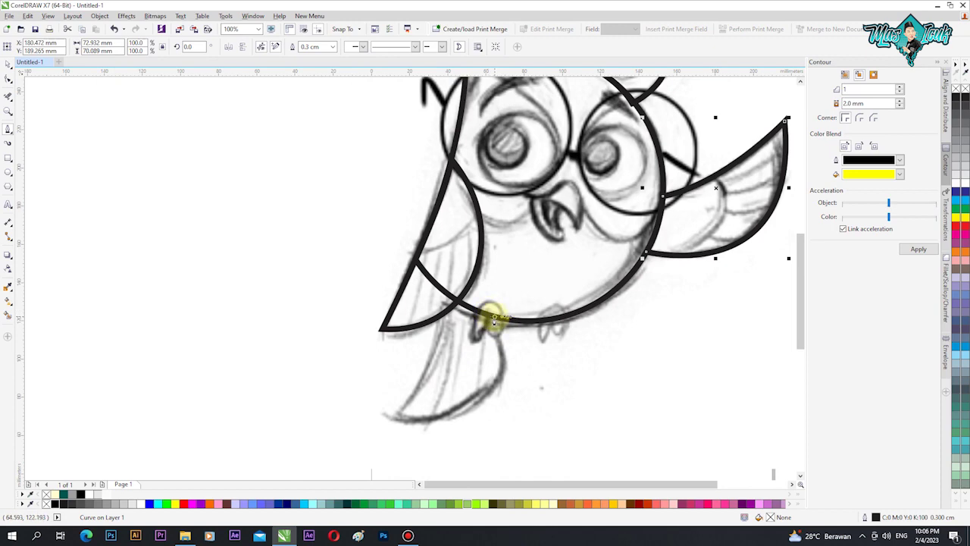
pyautogui.click(391, 417)
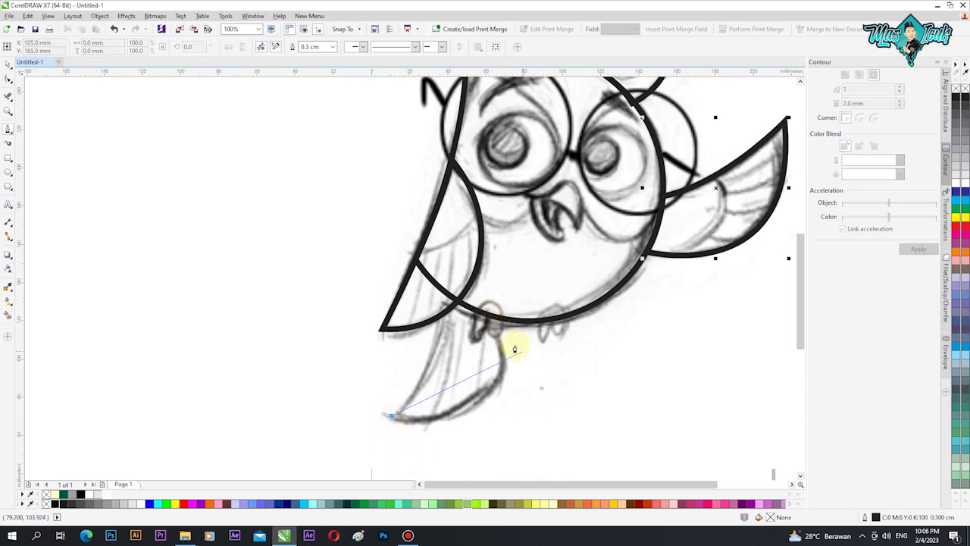
pyautogui.moveTo(496, 322)
pyautogui.mouseDown()
pyautogui.moveTo(491, 212)
pyautogui.moveTo(467, 193)
pyautogui.moveTo(456, 207)
pyautogui.mouseUp()
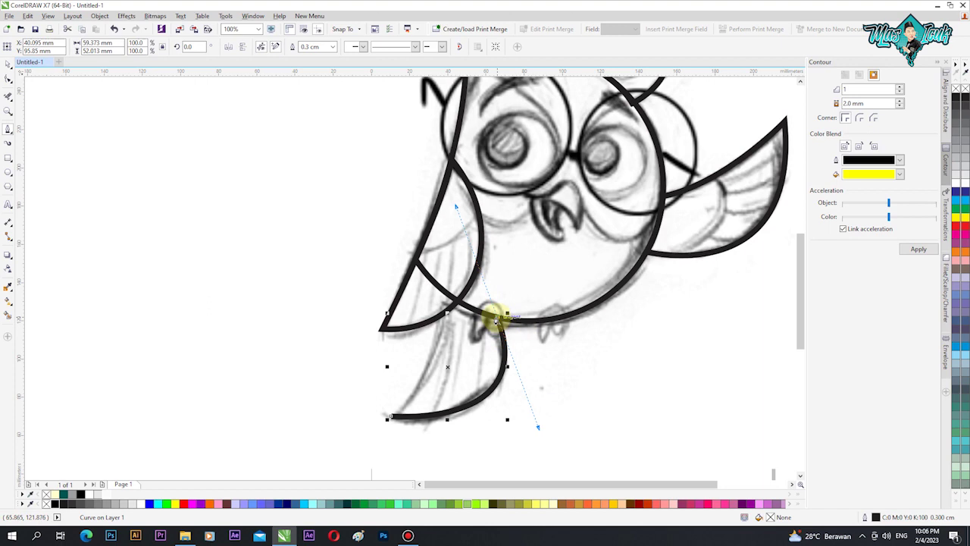
pyautogui.moveTo(496, 318); pyautogui.dragTo(446, 296)
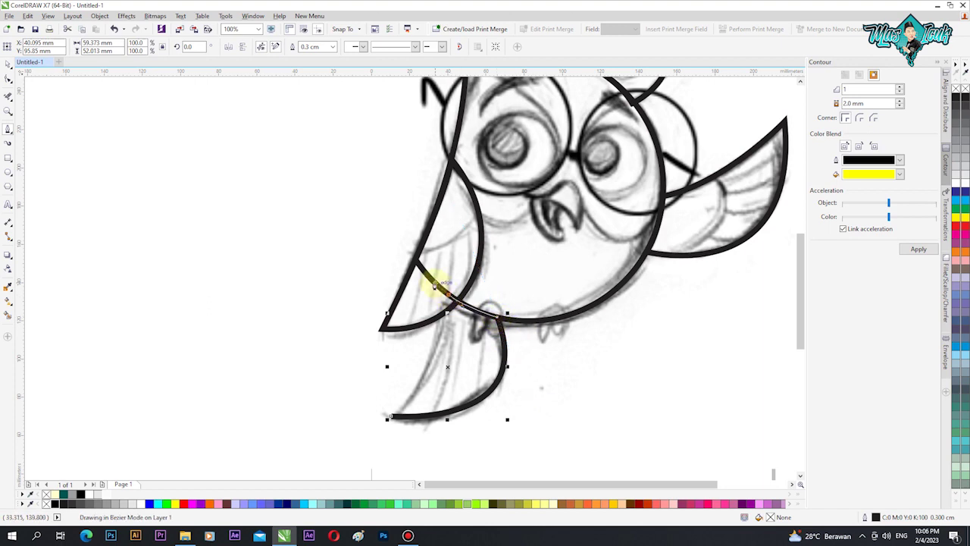
pyautogui.doubleClick(449, 297)
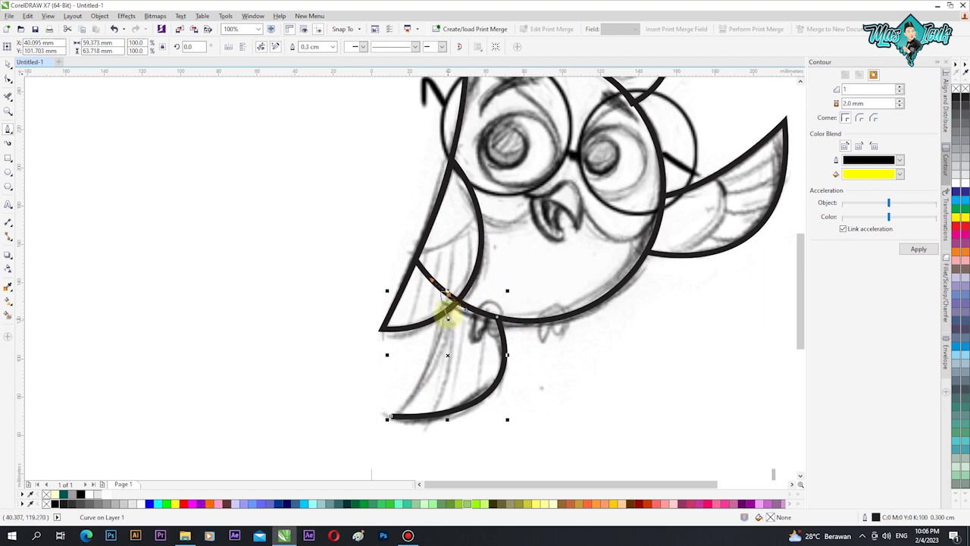
pyautogui.click(389, 416)
pyautogui.moveTo(447, 295)
pyautogui.mouseDown()
pyautogui.moveTo(440, 340)
pyautogui.moveTo(454, 330)
pyautogui.moveTo(463, 391)
pyautogui.mouseUp()
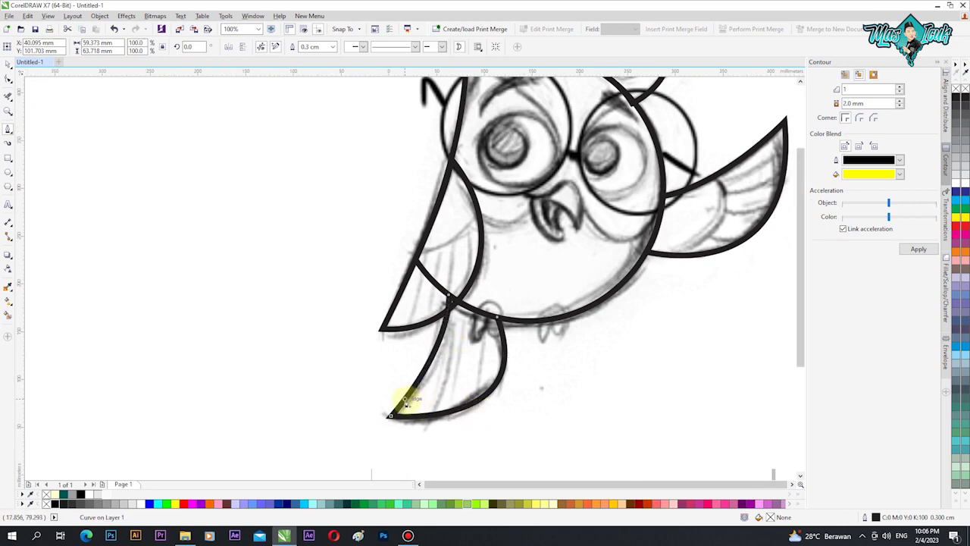
pyautogui.scroll(-1, 403, 402)
pyautogui.scroll(1, 480, 398)
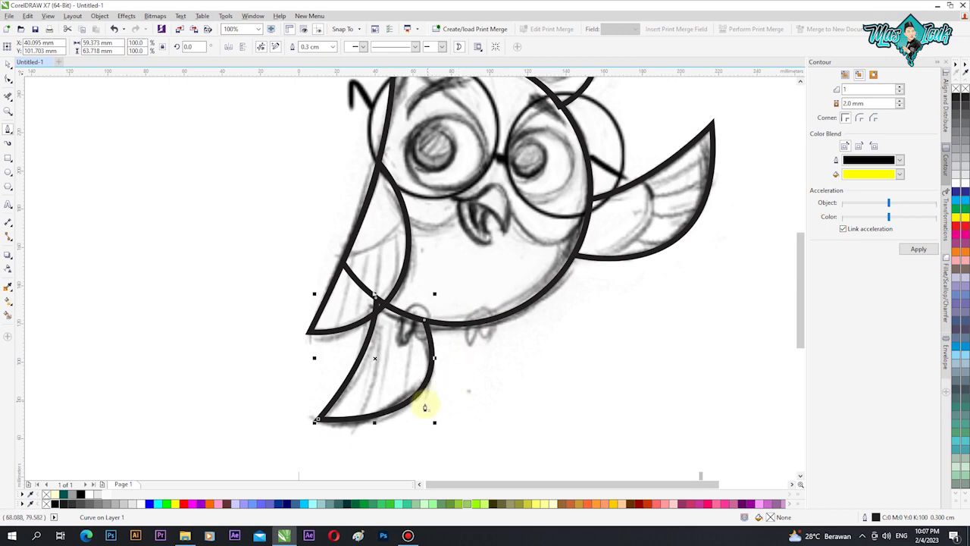
pyautogui.scroll(-1, 421, 398)
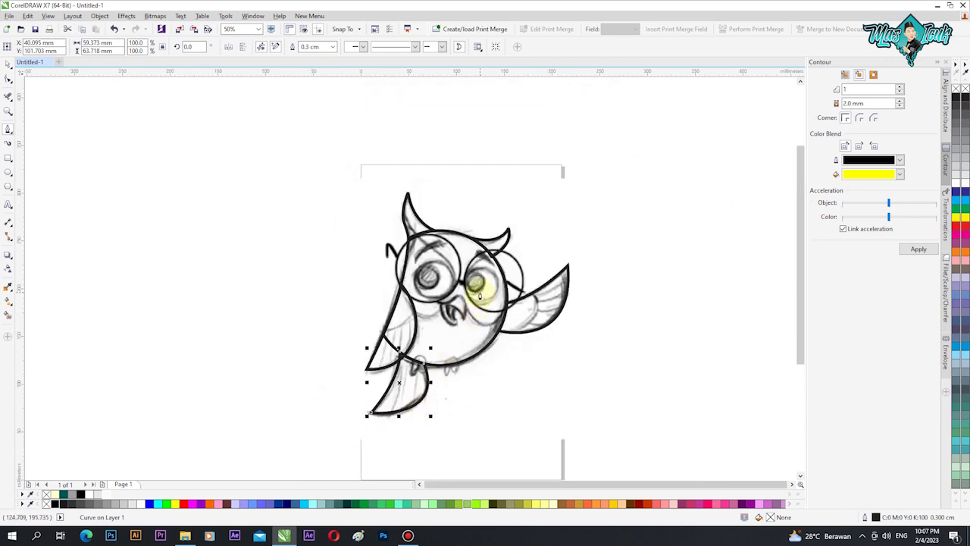
# Weld the right ear tuft to the body circle as one outline
pyautogui.click(9, 64)
pyautogui.click(154, 190)
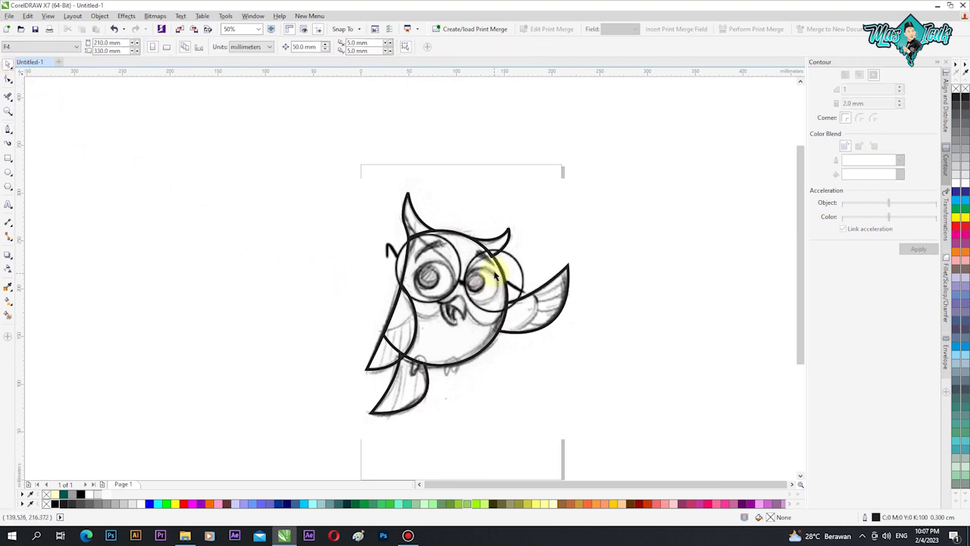
pyautogui.scroll(1, 477, 244)
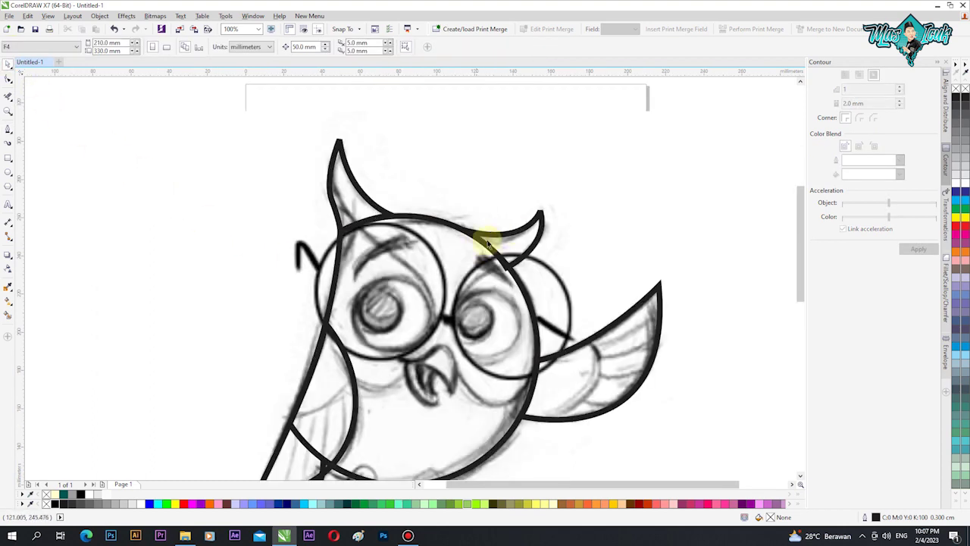
pyautogui.click(536, 231)
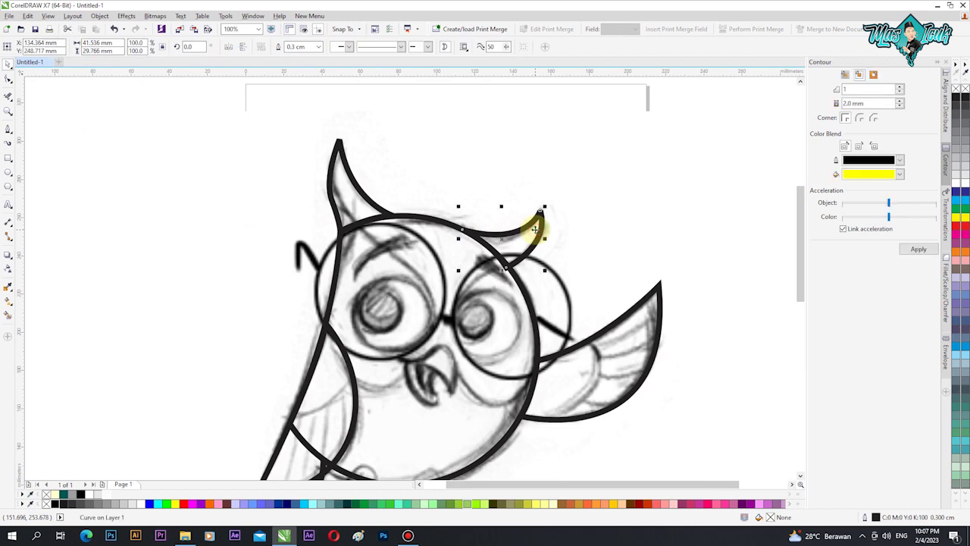
pyautogui.keyDown('shift'); pyautogui.click(472, 451); pyautogui.keyUp('shift')
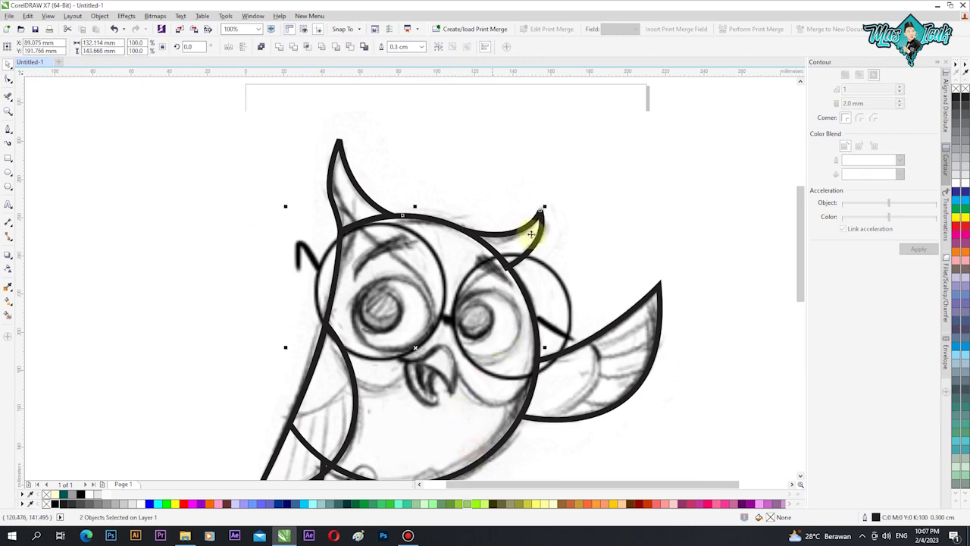
pyautogui.click(280, 49)
pyautogui.click(465, 130)
# Weld the left ear tuft to the combined body outline
pyautogui.click(339, 171)
pyautogui.keyDown('shift'); pyautogui.click(440, 448); pyautogui.keyUp('shift')
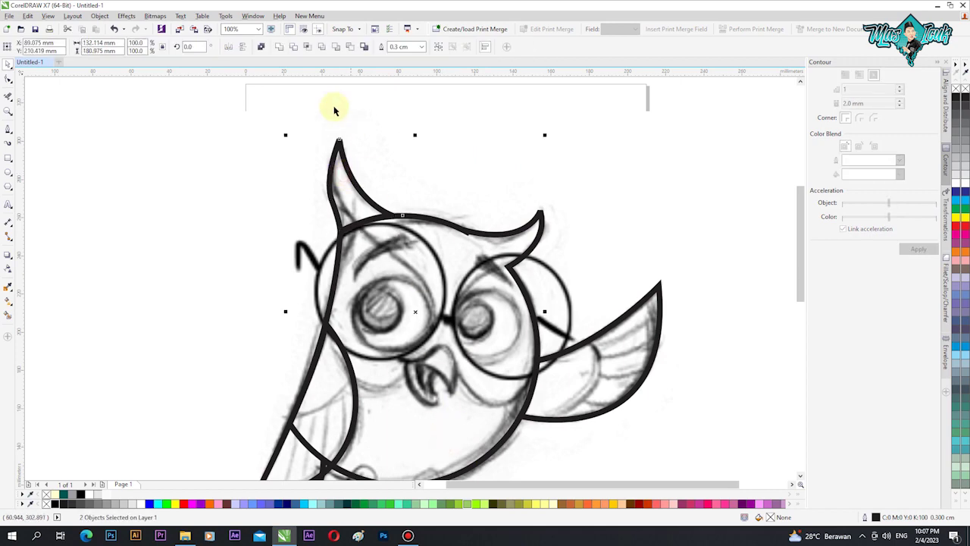
pyautogui.click(279, 49)
pyautogui.press('z')
pyautogui.click(361, 207)
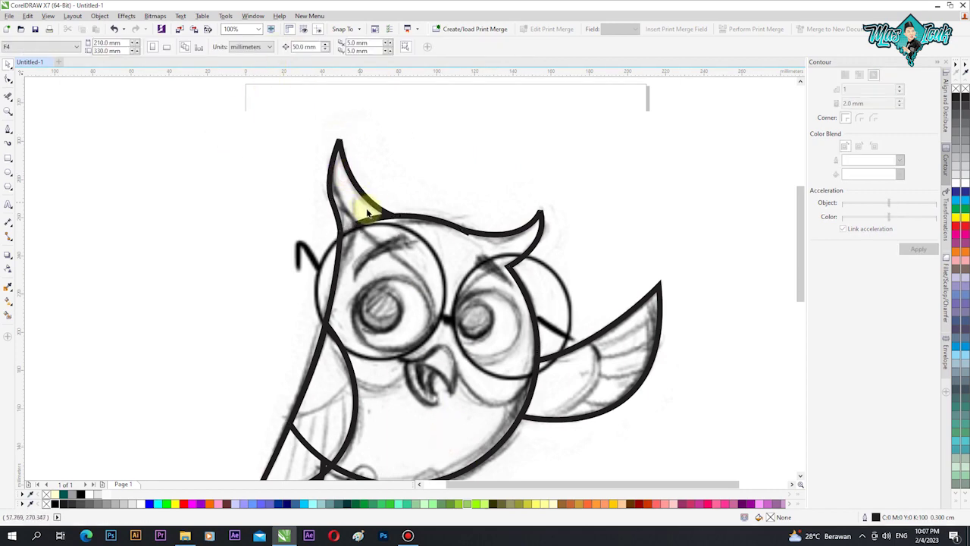
# Remove the leftover node inside the left ear tuft's base and collapse the remaining spur into a straight segment on the head outline
pyautogui.click(358, 232)
pyautogui.click(9, 78)
pyautogui.doubleClick(345, 239)
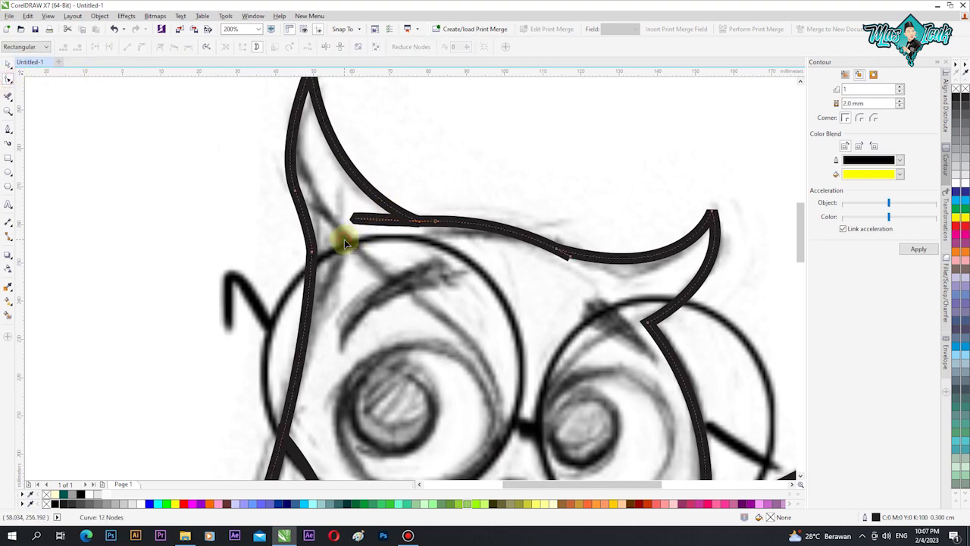
pyautogui.click(343, 222)
pyautogui.moveTo(343, 223); pyautogui.dragTo(412, 220)
pyautogui.scroll(1, 397, 221)
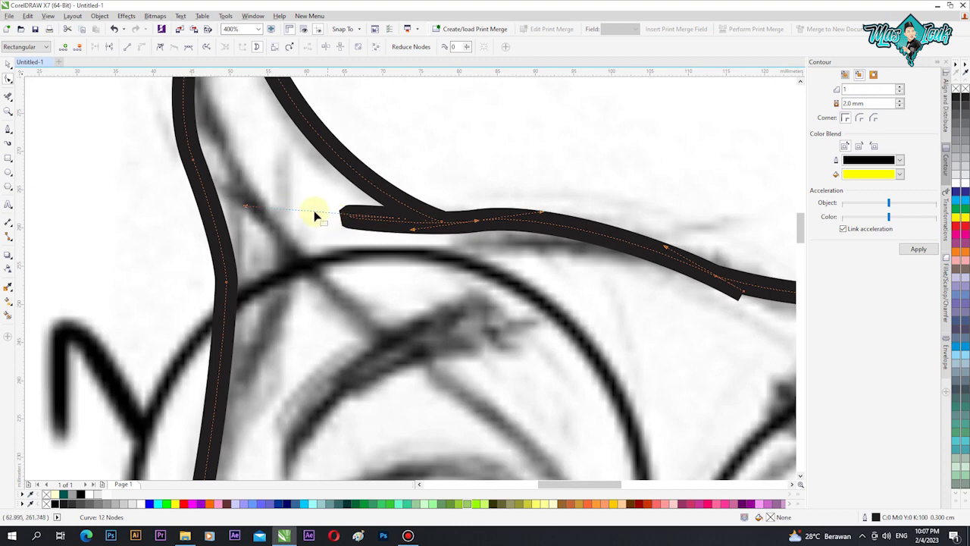
pyautogui.moveTo(246, 206); pyautogui.dragTo(452, 219)
pyautogui.rightClick(461, 224)
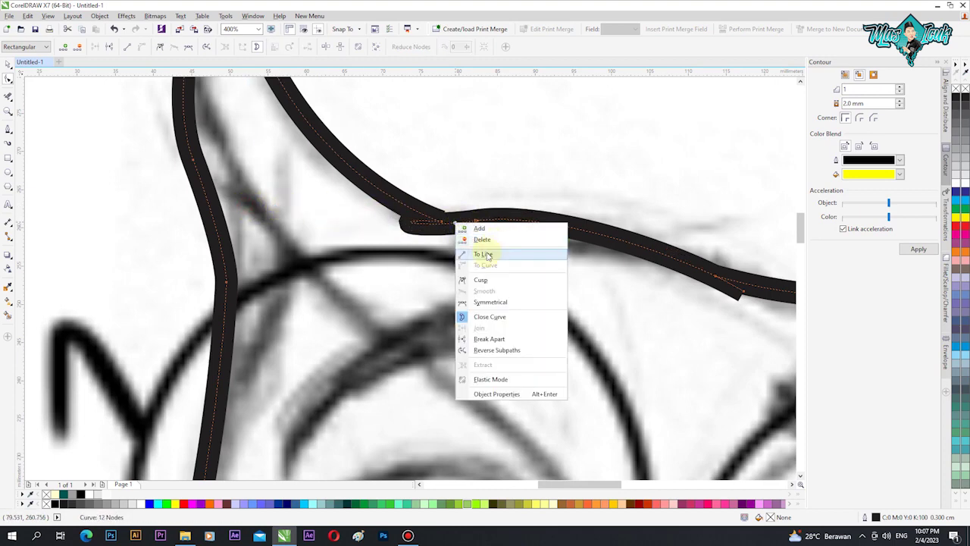
pyautogui.click(484, 254)
# Delete the surplus nodes beside both ear tufts and convert the head's top edge between them to a straight line
pyautogui.scroll(-1, 500, 231)
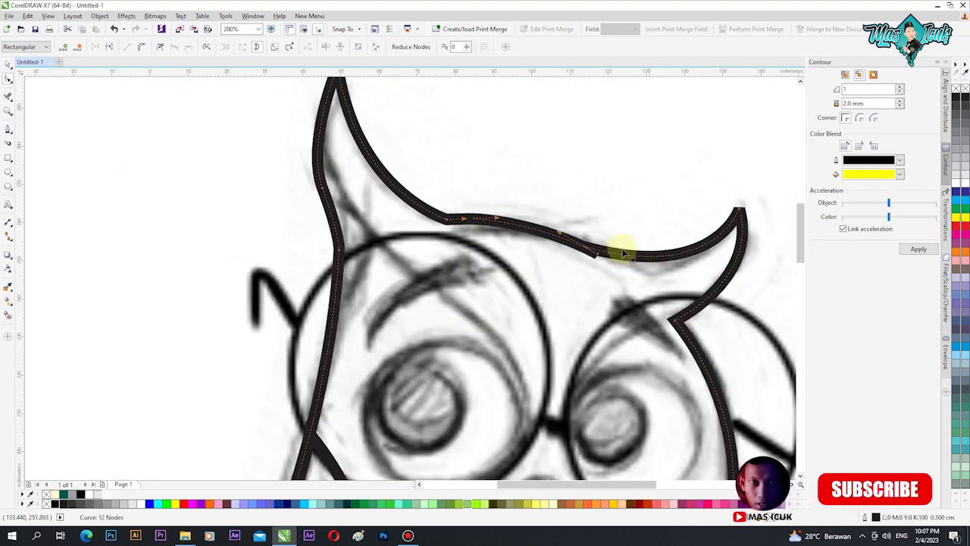
pyautogui.press('Delete')
pyautogui.scroll(3, 596, 254)
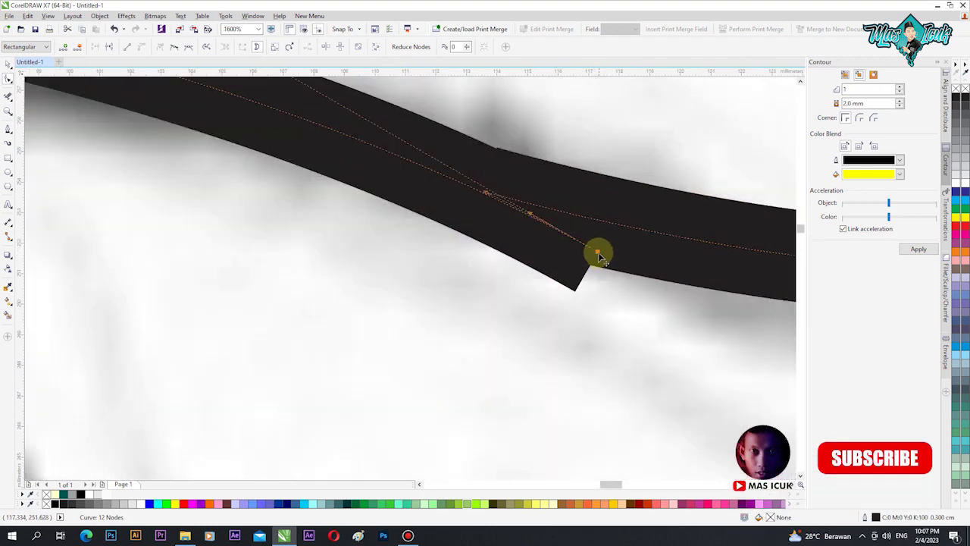
pyautogui.scroll(-2, 591, 255)
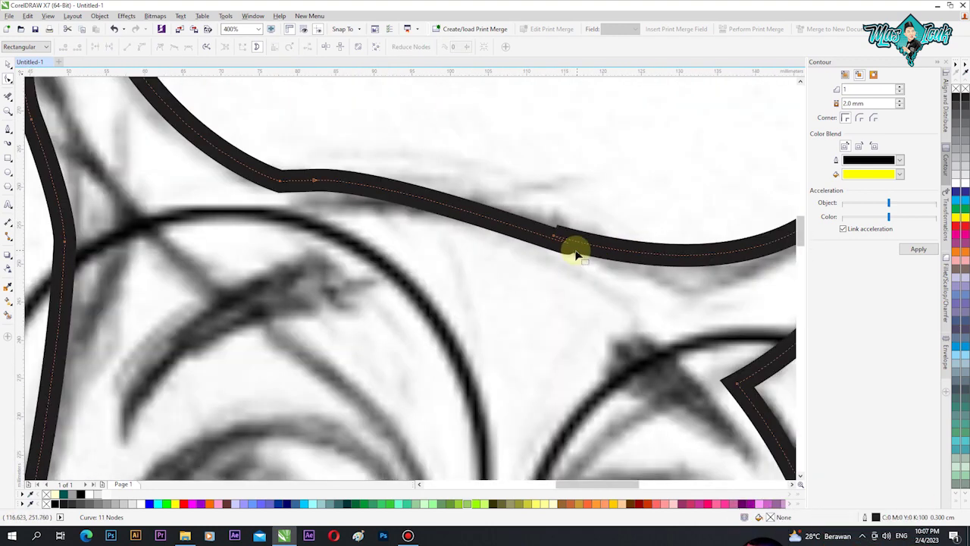
pyautogui.rightClick(506, 226)
pyautogui.click(525, 241)
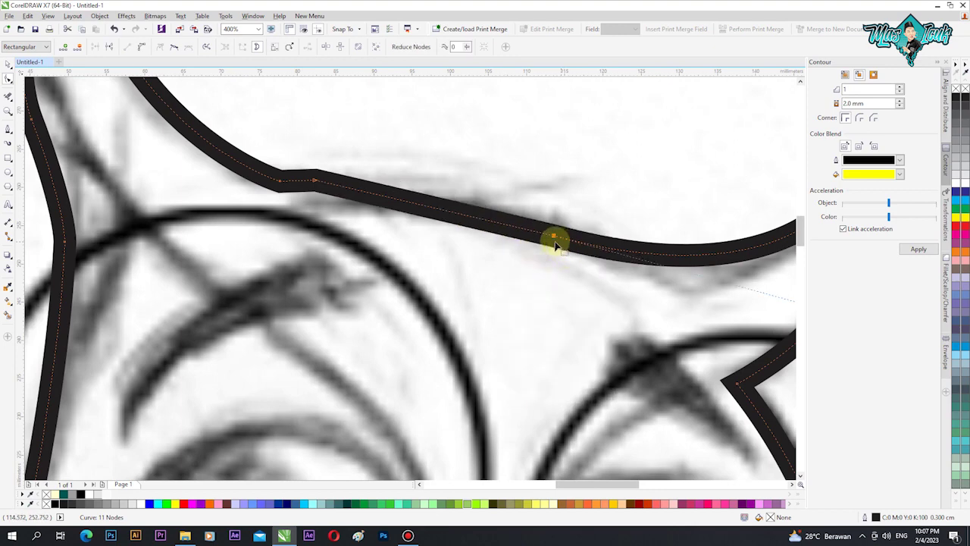
pyautogui.scroll(-1, 433, 234)
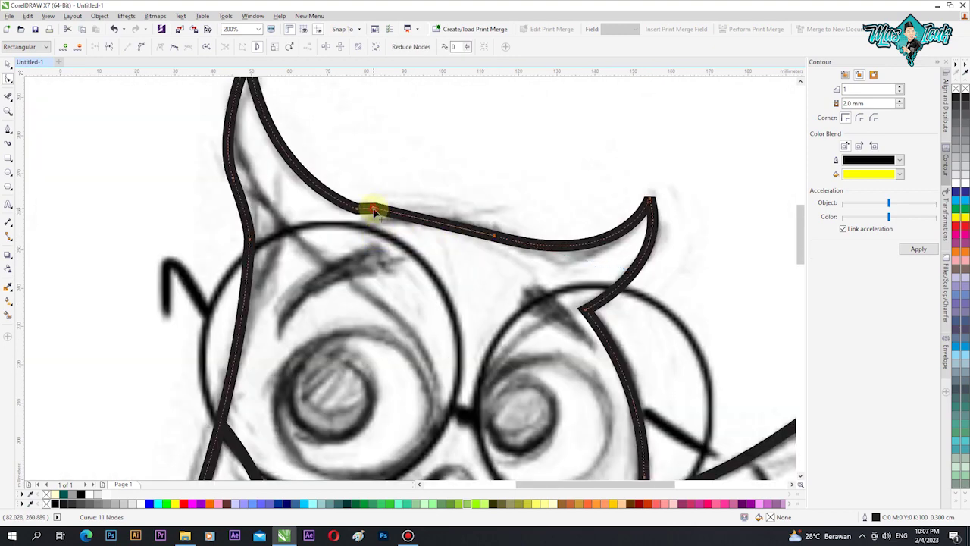
pyautogui.doubleClick(374, 209)
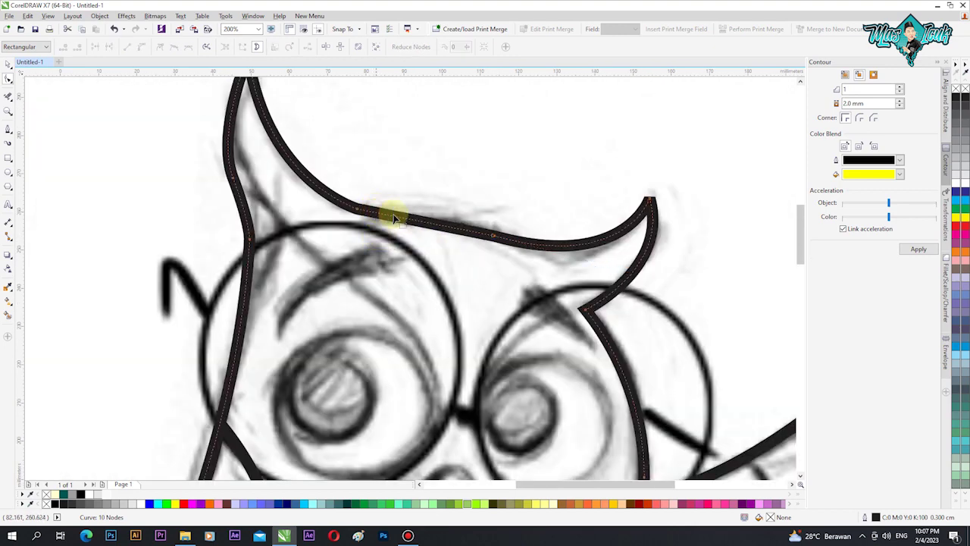
# Delete the node at the right ear tuft's inner base and bend the head's top edge into one continuous curve
pyautogui.click(492, 237)
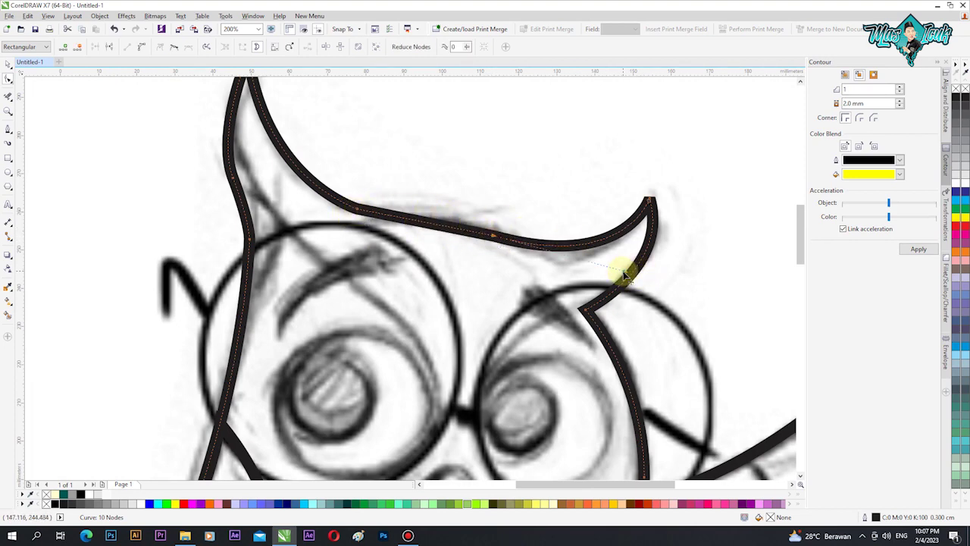
pyautogui.moveTo(625, 276); pyautogui.dragTo(632, 287)
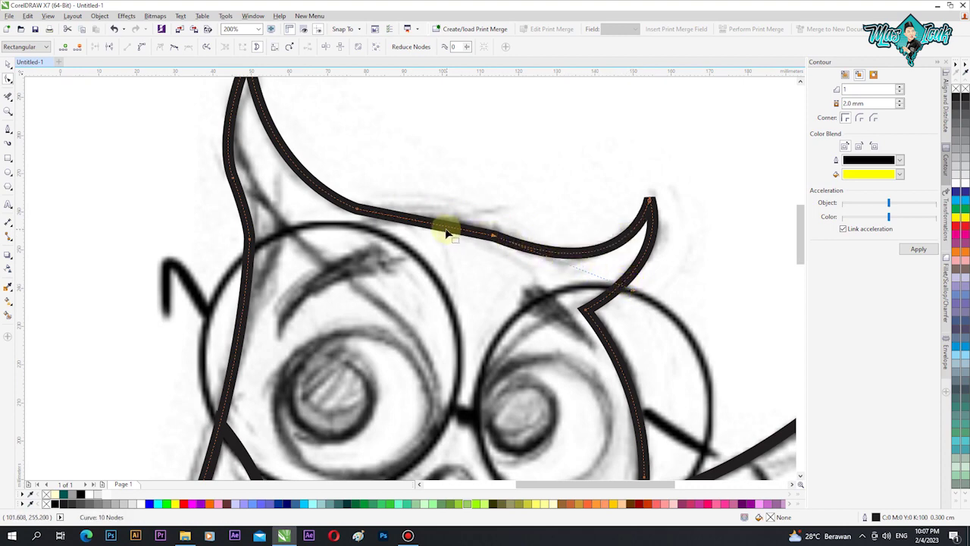
pyautogui.press('Delete')
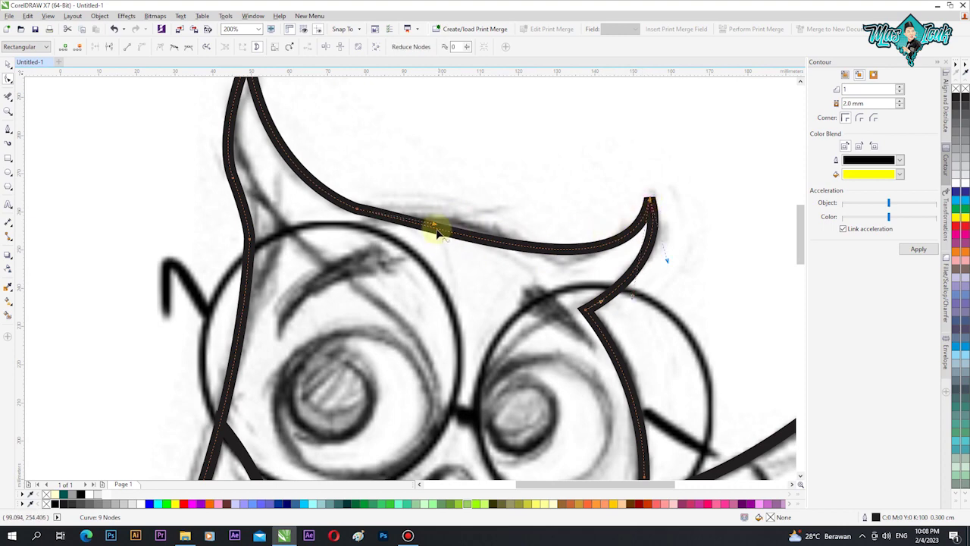
pyautogui.moveTo(435, 225); pyautogui.dragTo(457, 211)
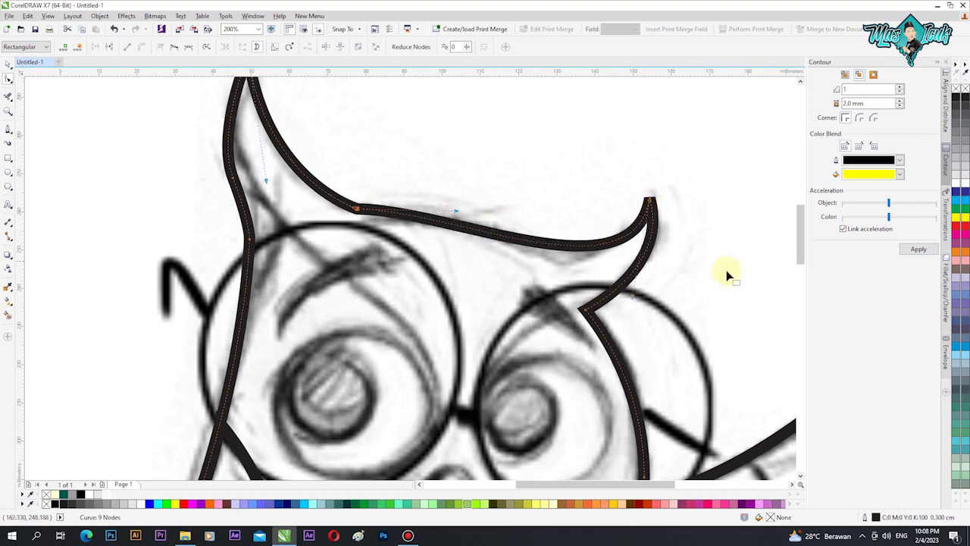
# Adjust the curve handles at the right tuft's tip and left tuft's base so the head's top edge dips along the sketch
pyautogui.moveTo(632, 298); pyautogui.dragTo(621, 304)
pyautogui.click(650, 203)
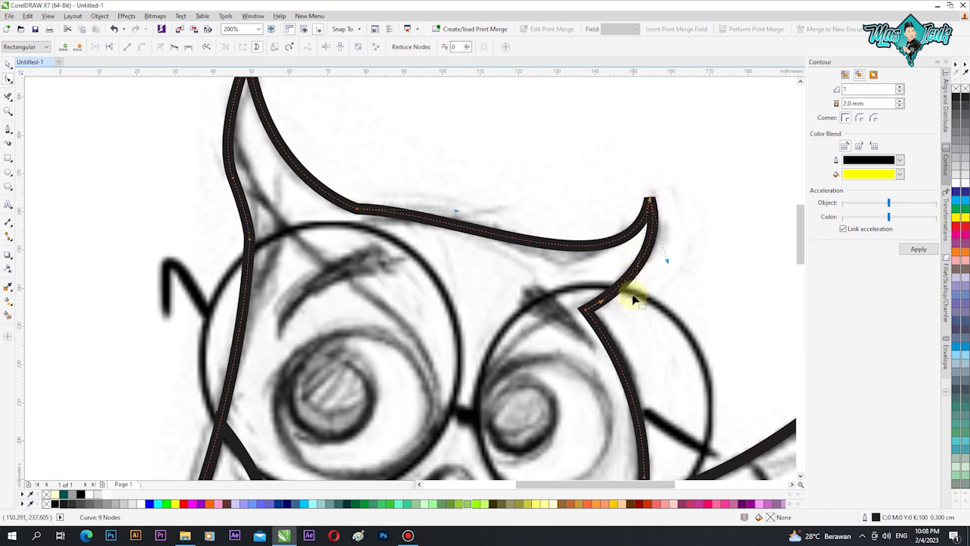
pyautogui.click(619, 303)
pyautogui.click(650, 203)
pyautogui.click(634, 300)
pyautogui.click(651, 203)
pyautogui.moveTo(635, 301); pyautogui.dragTo(613, 317)
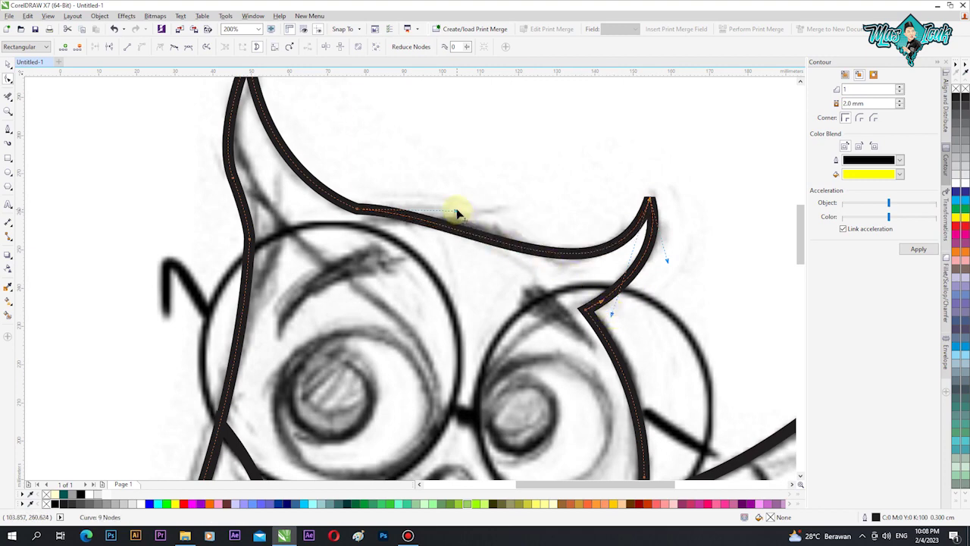
pyautogui.moveTo(455, 215)
pyautogui.mouseDown()
pyautogui.moveTo(475, 197)
pyautogui.moveTo(460, 221)
pyautogui.mouseUp()
# Examine the merged body outline around the ear tufts, wings and belly against the sketch
pyautogui.scroll(-2, 424, 216)
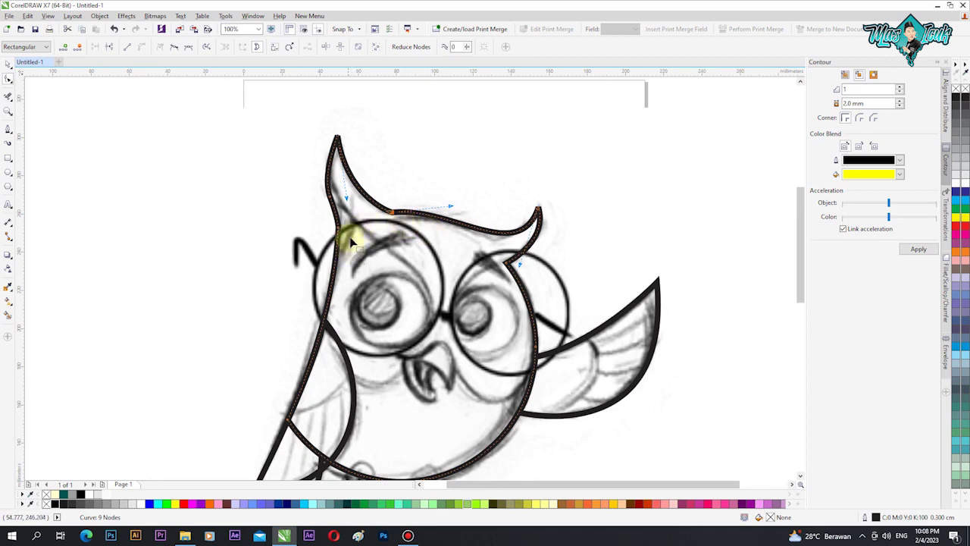
pyautogui.scroll(2, 336, 195)
pyautogui.scroll(-2, 393, 256)
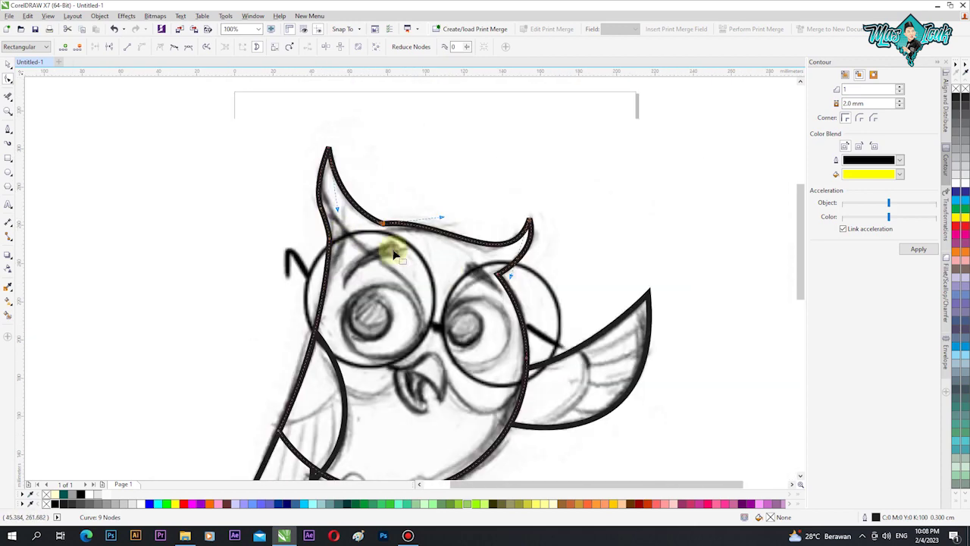
pyautogui.scroll(1, 503, 271)
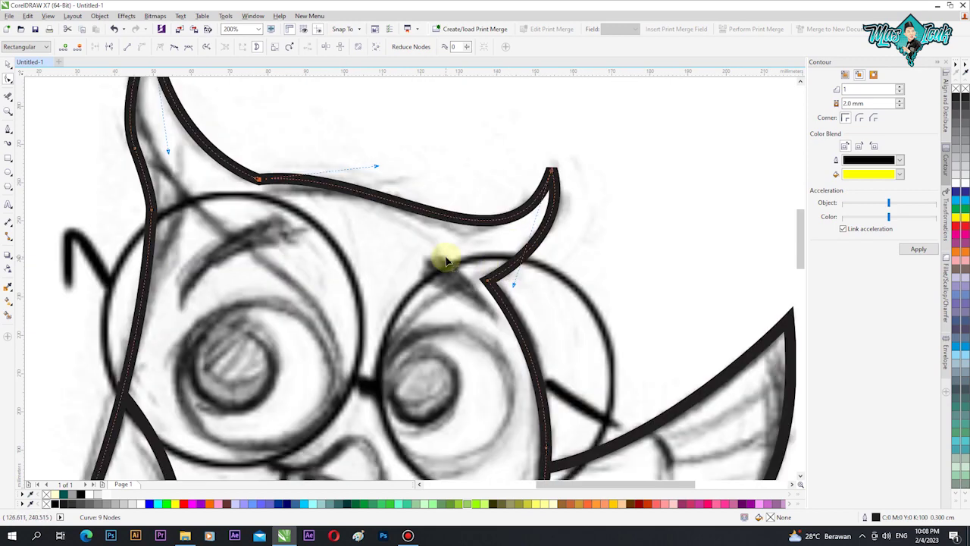
pyautogui.scroll(-1, 447, 262)
pyautogui.click(8, 66)
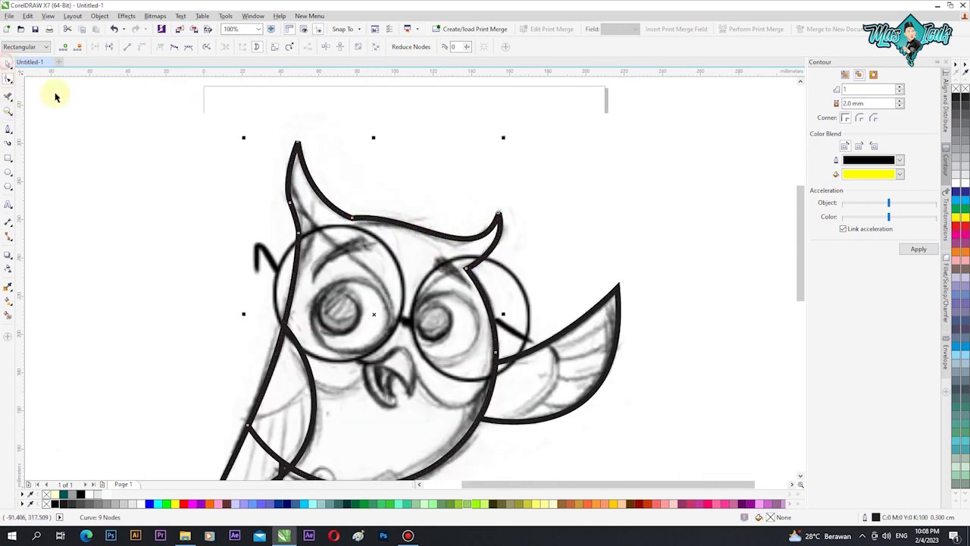
pyautogui.click(108, 130)
pyautogui.scroll(-1, 296, 214)
pyautogui.scroll(1, 341, 316)
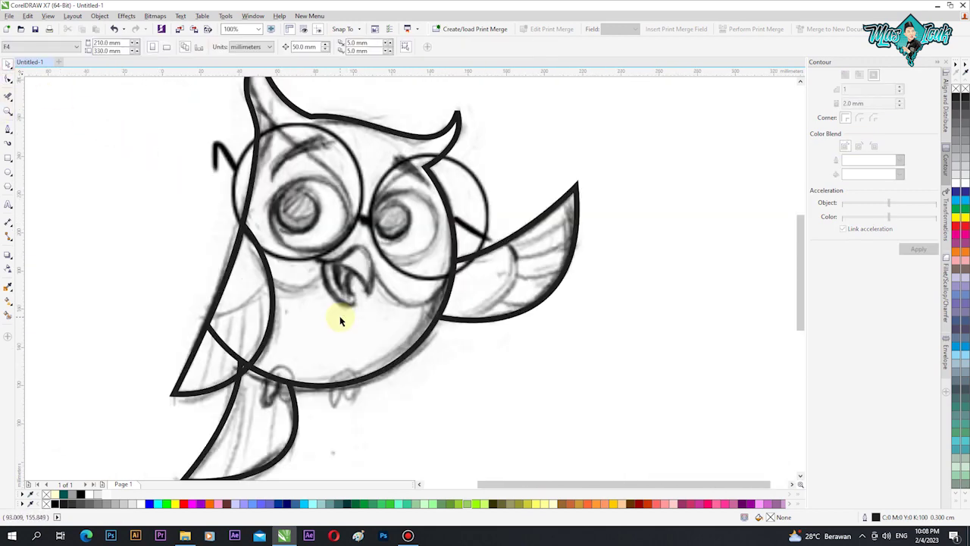
pyautogui.click(328, 341)
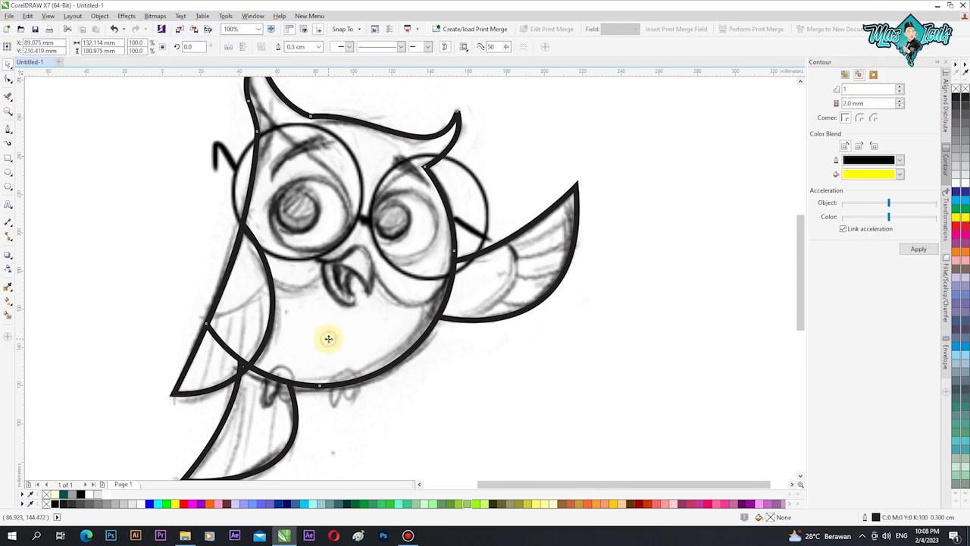
pyautogui.scroll(-1, 328, 339)
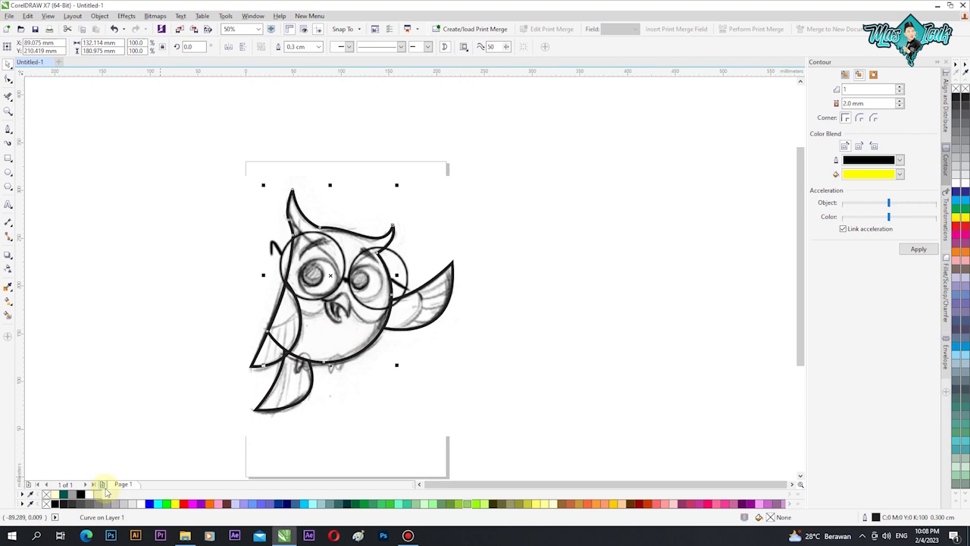
pyautogui.click(129, 406)
pyautogui.scroll(1, 339, 307)
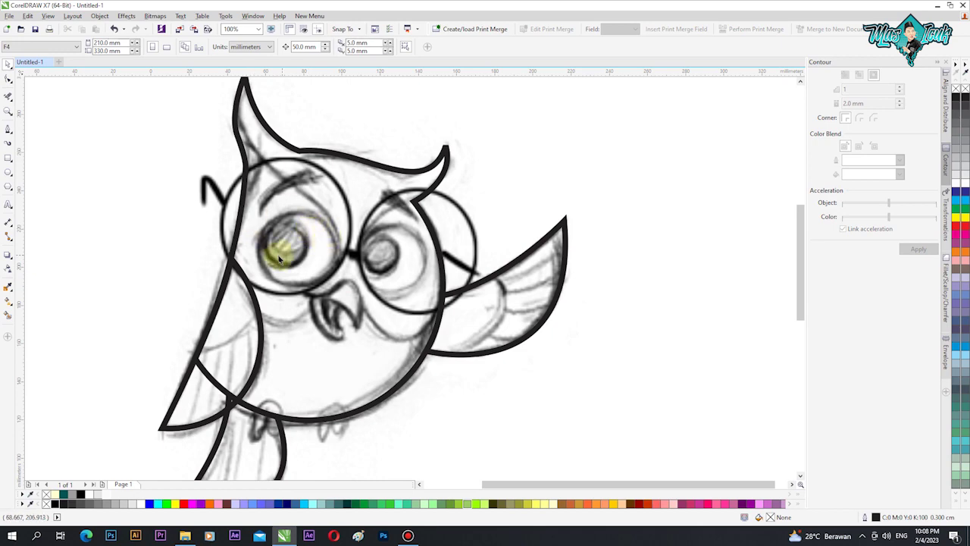
# Draw the left eye's outer circle over the sketch, position it, and add a smaller copy inside it as the pupil
pyautogui.click(7, 173)
pyautogui.moveTo(265, 223)
pyautogui.mouseDown()
pyautogui.moveTo(320, 258)
pyautogui.moveTo(342, 300)
pyautogui.mouseUp()
pyautogui.click(9, 60)
pyautogui.moveTo(304, 261); pyautogui.dragTo(297, 248)
pyautogui.moveTo(337, 205); pyautogui.dragTo(420, 257)
pyautogui.rightClick(320, 218)
# Copy the left eye's two circles onto the right eye and scale them down to fit the sketch
pyautogui.scroll(1, 297, 248)
pyautogui.scroll(-1, 289, 240)
pyautogui.keyDown('shift'); pyautogui.click(317, 247); pyautogui.keyUp('shift')
pyautogui.rightClick(420, 257)
pyautogui.scroll(1, 423, 245)
pyautogui.click(467, 205)
pyautogui.click(367, 234)
pyautogui.scroll(-1, 367, 233)
pyautogui.click(348, 295)
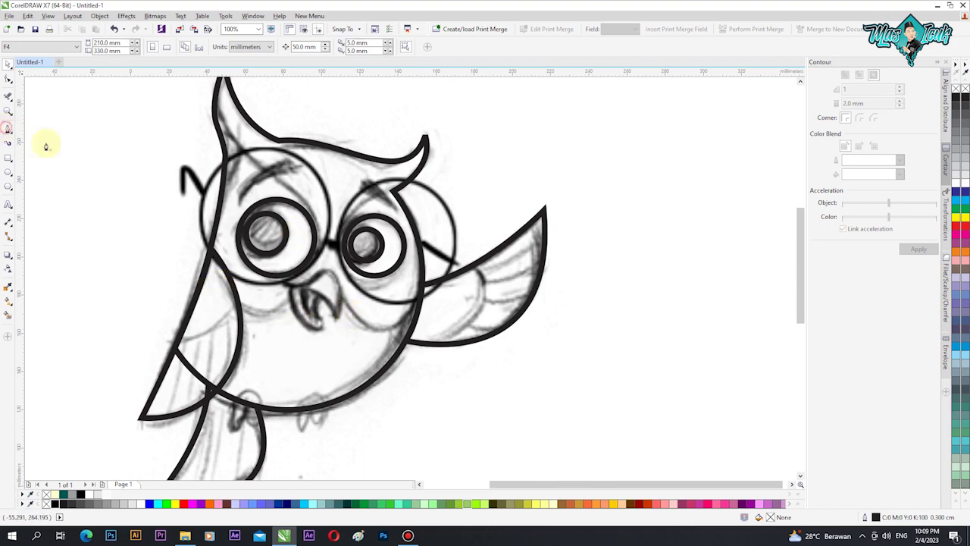
# Trace the left eyebrow with the Pen tool as a closed curved shape about 34 × 24 mm
pyautogui.press('F5')
pyautogui.scroll(1, 241, 211)
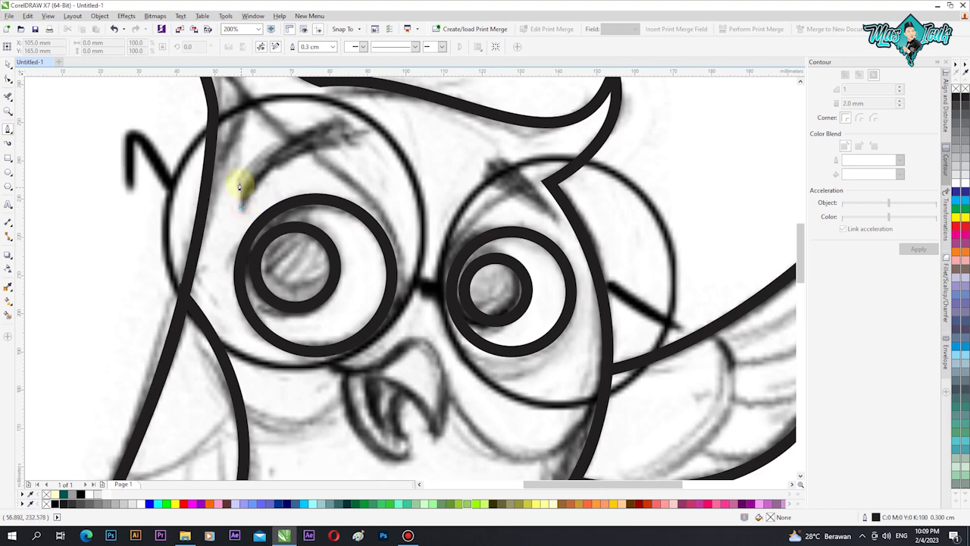
pyautogui.moveTo(238, 180); pyautogui.dragTo(343, 114)
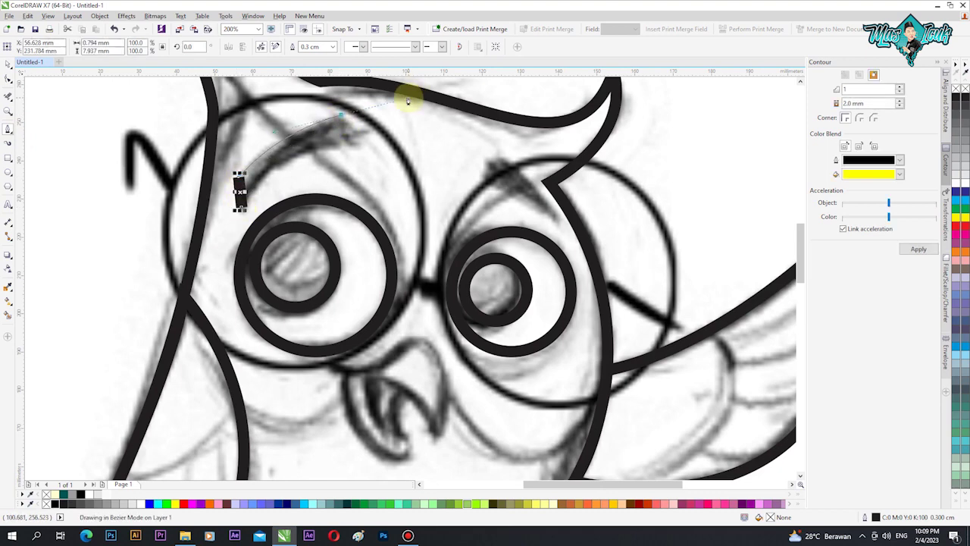
pyautogui.click(322, 130)
pyautogui.scroll(-1, 334, 152)
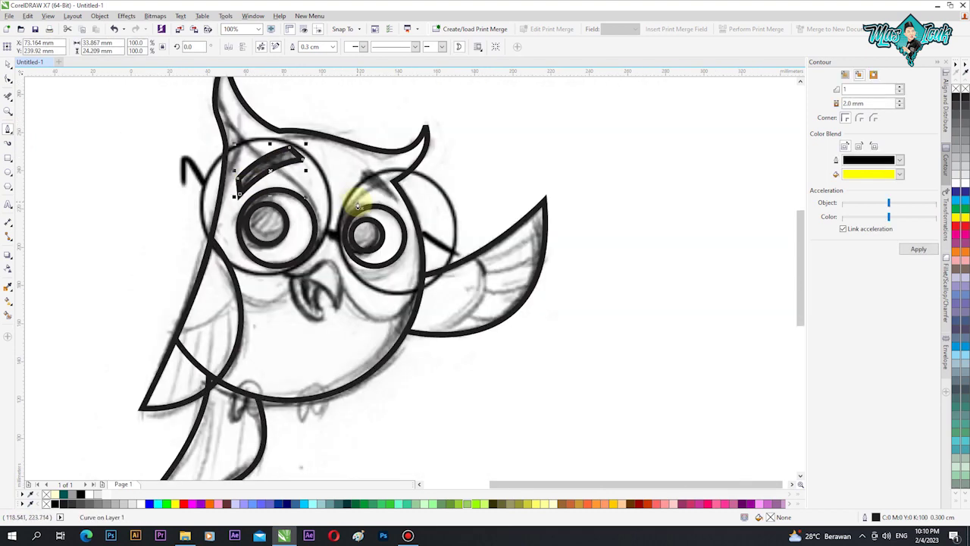
# Trace the right eyebrow with the Pen tool as a closed shape about 21 × 17 mm
pyautogui.scroll(2, 394, 121)
pyautogui.click(519, 226)
pyautogui.click(351, 139)
pyautogui.scroll(-2, 356, 151)
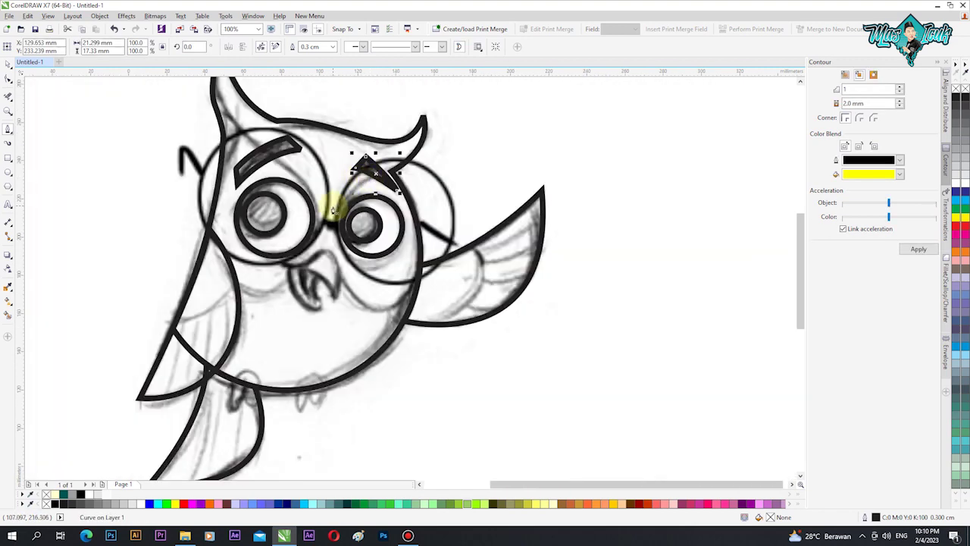
# Fill both pupils with black and both outer eye circles with white
pyautogui.press('space')
pyautogui.click(238, 232)
pyautogui.keyDown('shift'); pyautogui.click(328, 246); pyautogui.keyUp('shift')
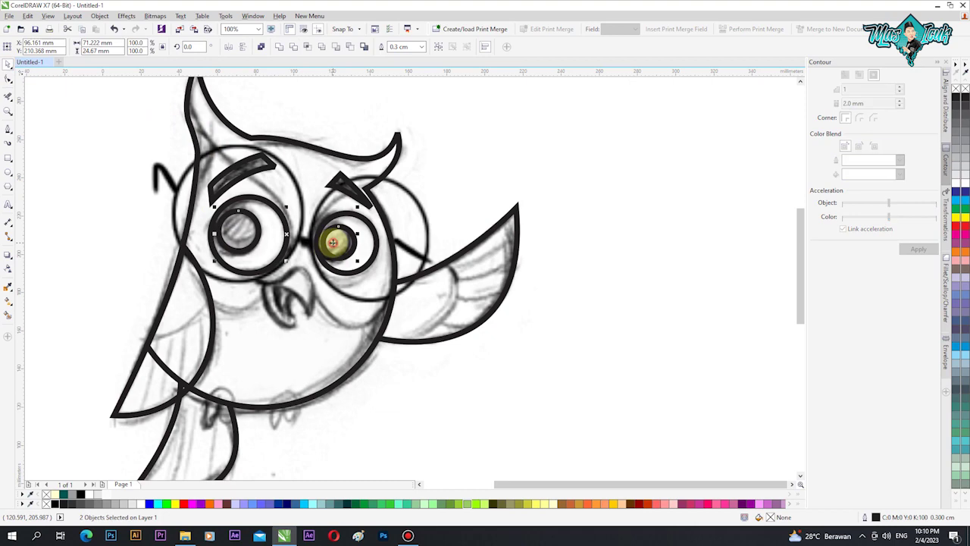
pyautogui.click(80, 494)
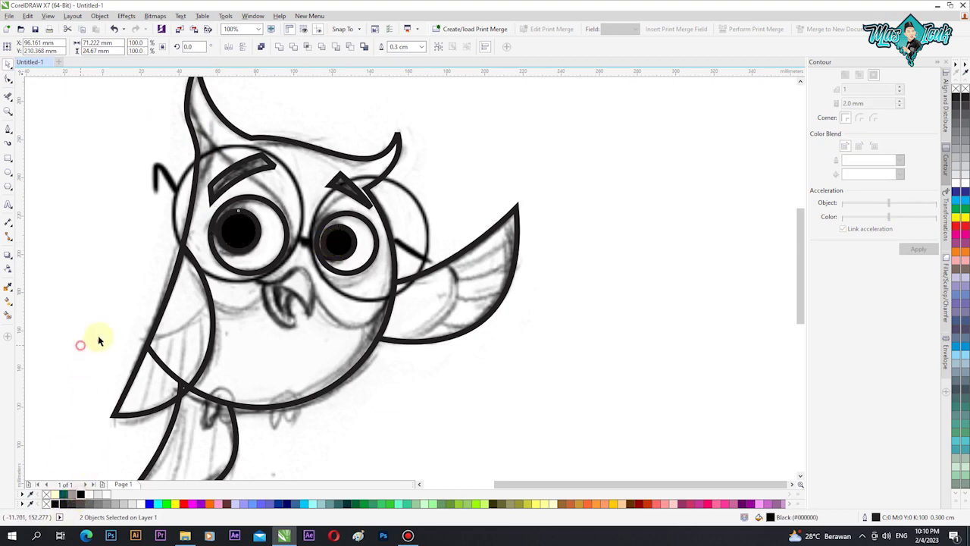
pyautogui.click(274, 235)
pyautogui.keyDown('shift'); pyautogui.click(363, 255); pyautogui.keyUp('shift')
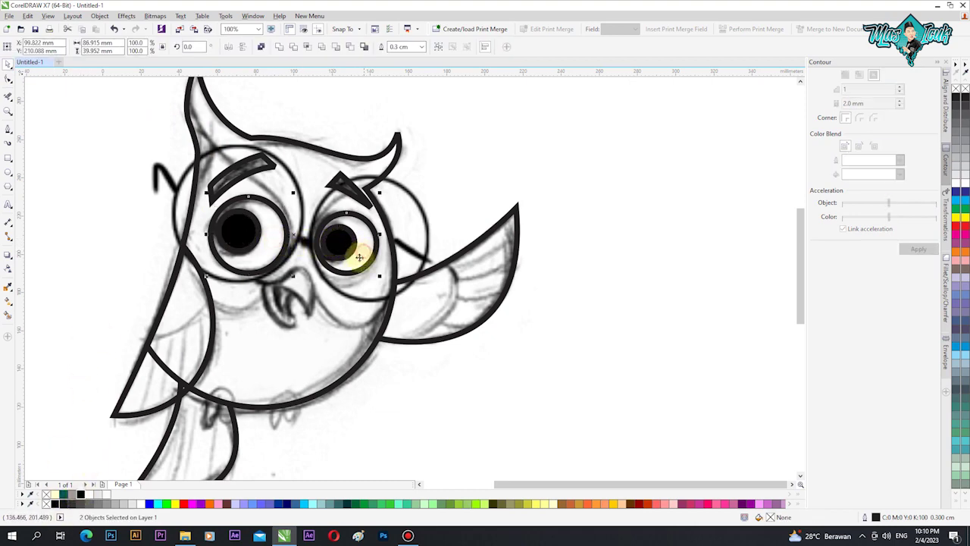
pyautogui.click(89, 494)
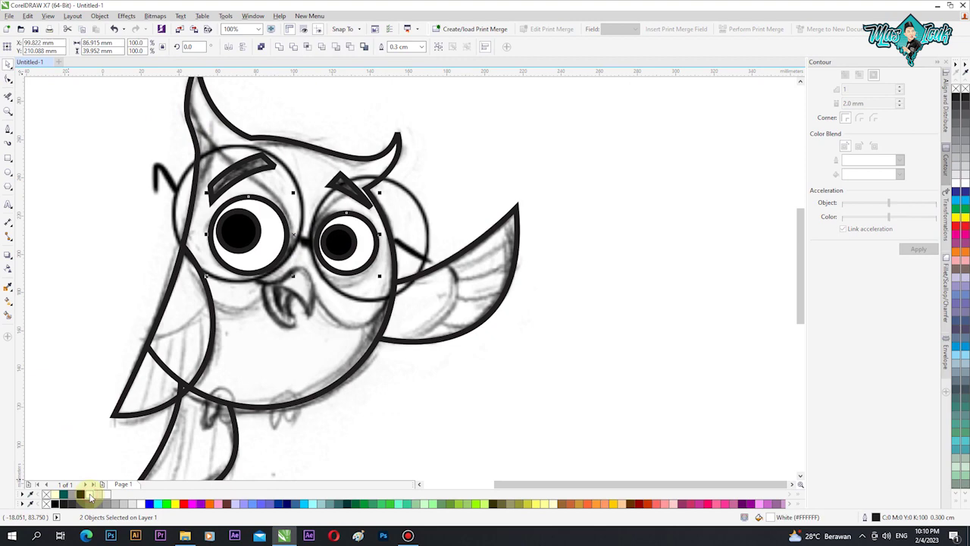
pyautogui.click(502, 423)
# Fill both eyebrow shapes with black
pyautogui.scroll(-2, 281, 223)
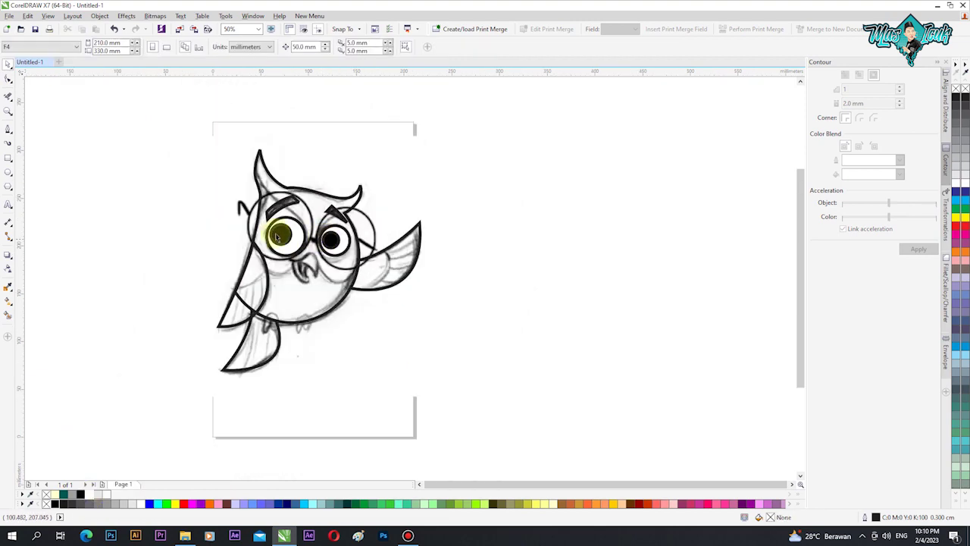
pyautogui.scroll(2, 265, 210)
pyautogui.click(282, 207)
pyautogui.keyDown('shift'); pyautogui.click(384, 217); pyautogui.keyUp('shift')
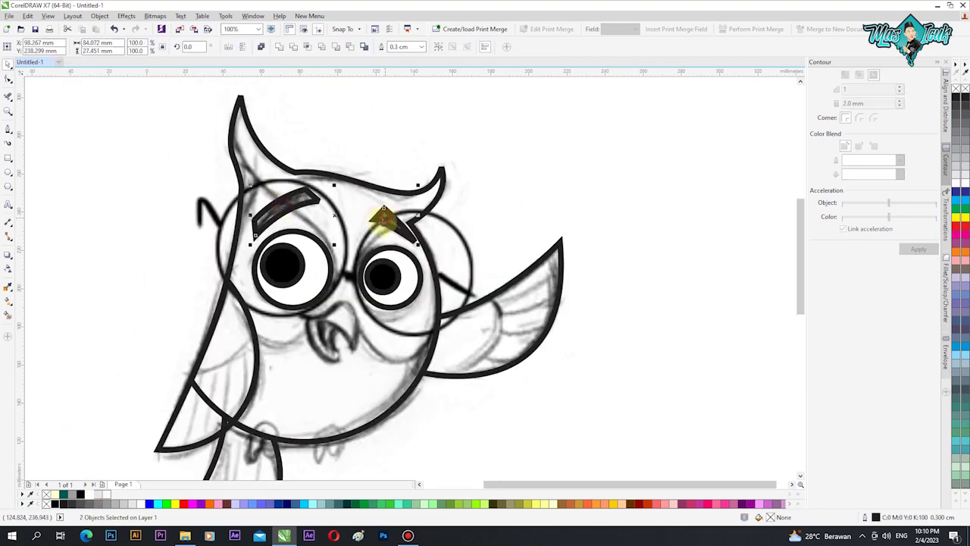
pyautogui.click(81, 495)
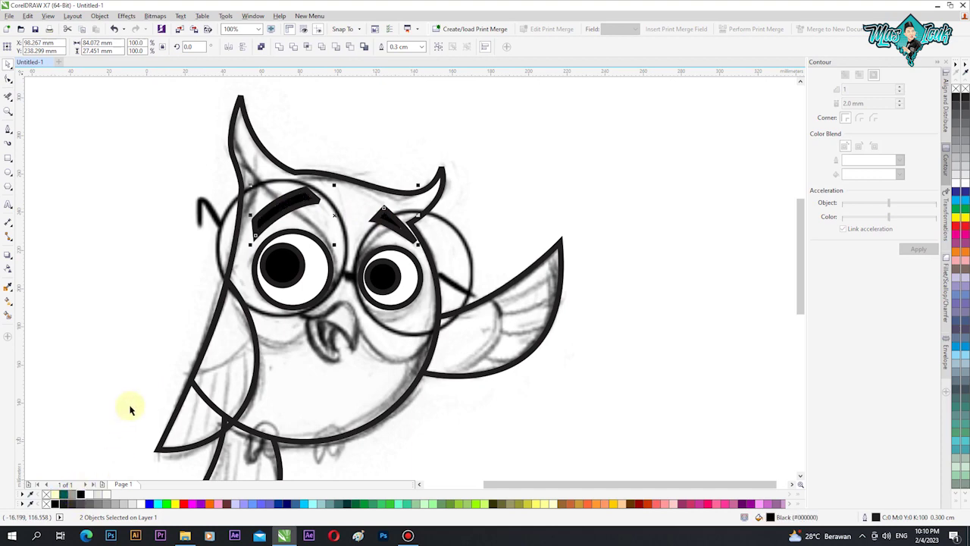
# Trace the face mask's left edge with the Pen tool, from above the left ear tuft around the left eye to the beak
pyautogui.press('F5')
pyautogui.click(222, 99)
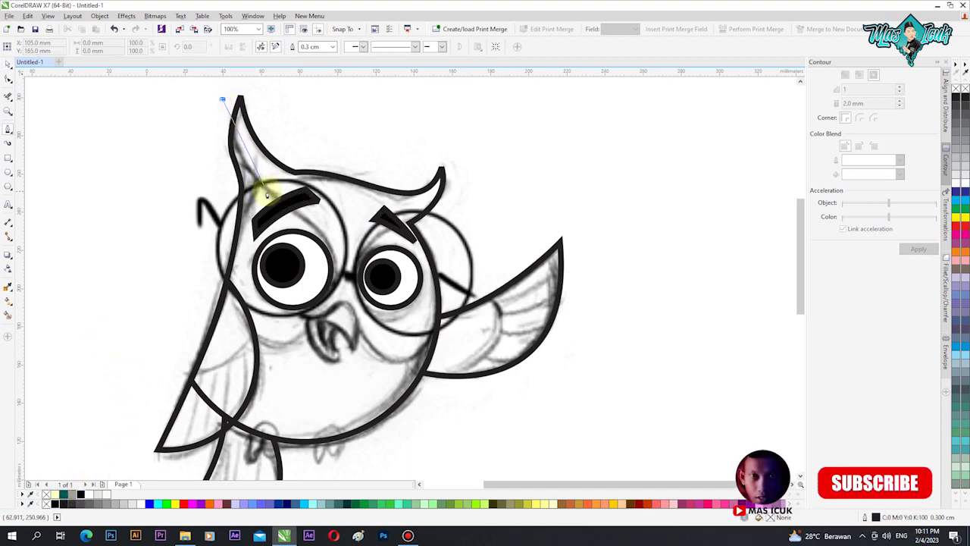
pyautogui.moveTo(267, 190); pyautogui.dragTo(330, 251)
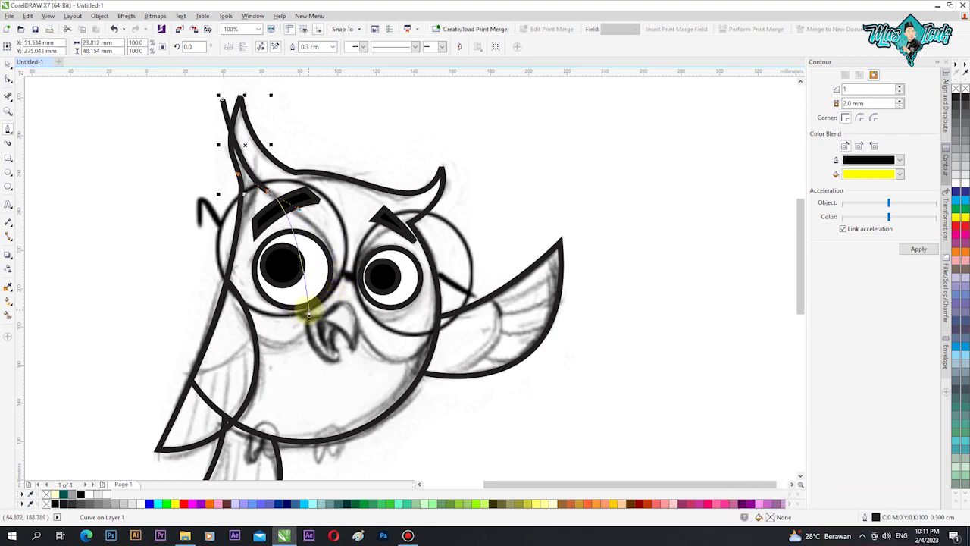
pyautogui.moveTo(310, 311); pyautogui.dragTo(249, 359)
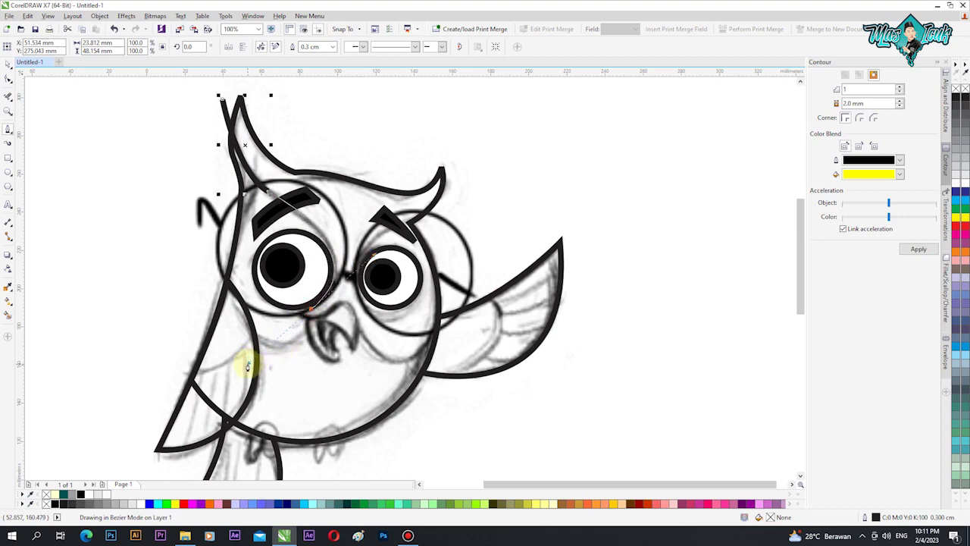
pyautogui.moveTo(249, 366); pyautogui.dragTo(249, 364)
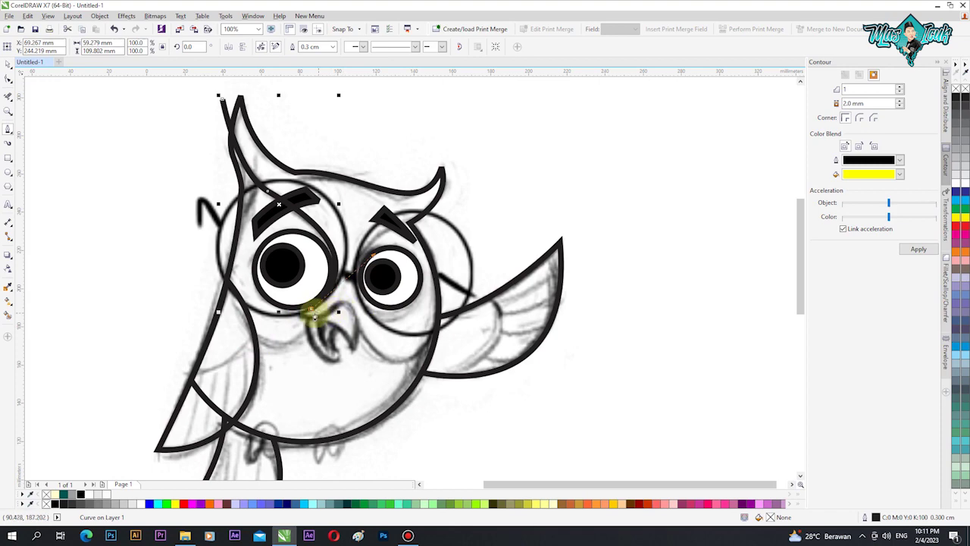
pyautogui.scroll(2, 313, 317)
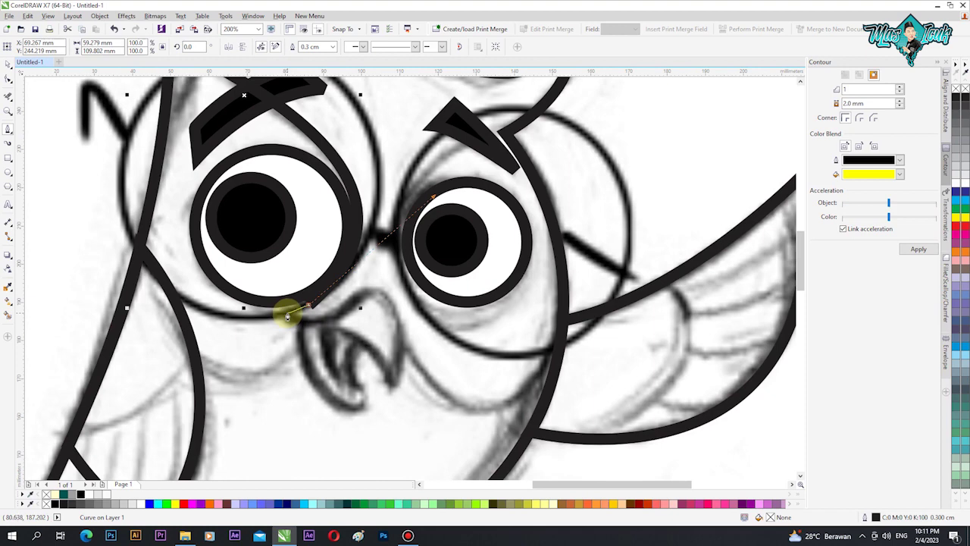
pyautogui.scroll(-1, 287, 317)
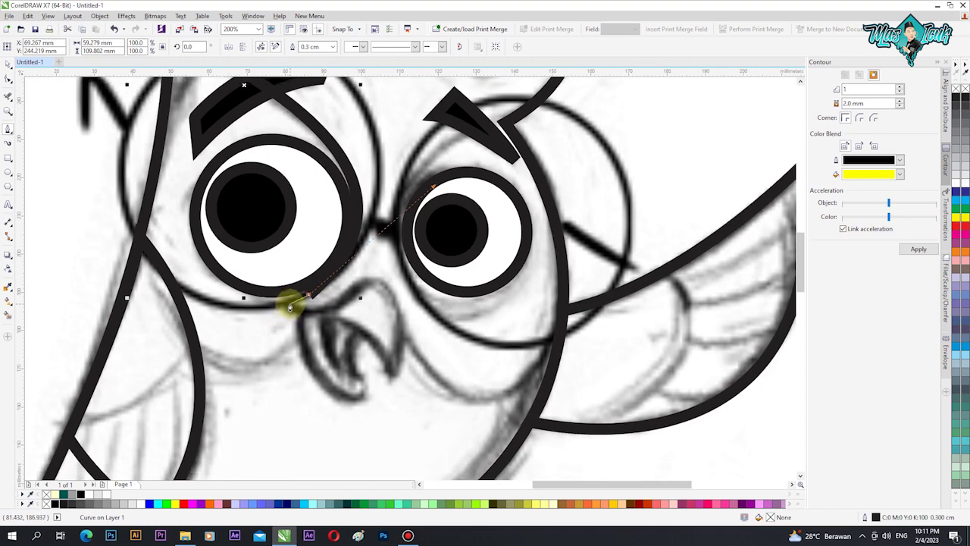
pyautogui.moveTo(290, 303); pyautogui.dragTo(321, 297)
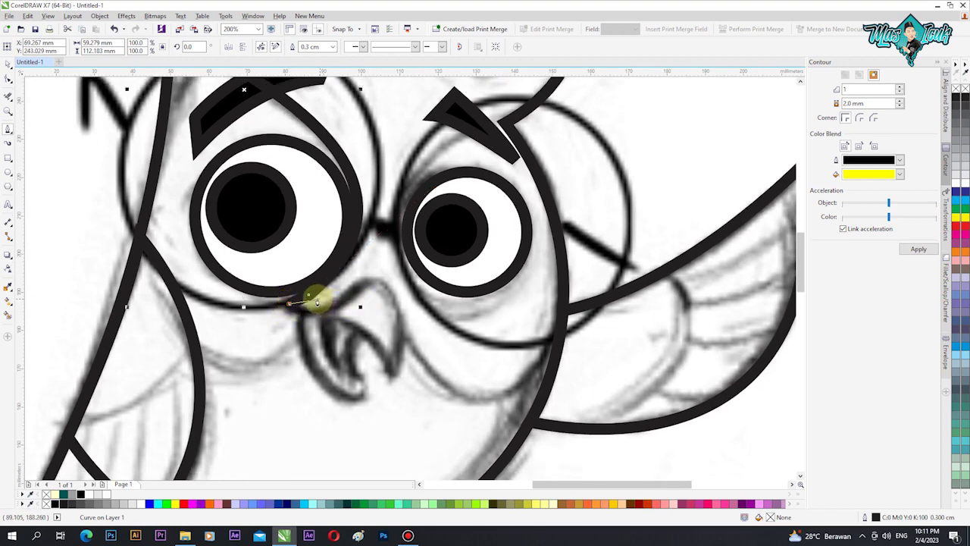
pyautogui.scroll(-2, 320, 297)
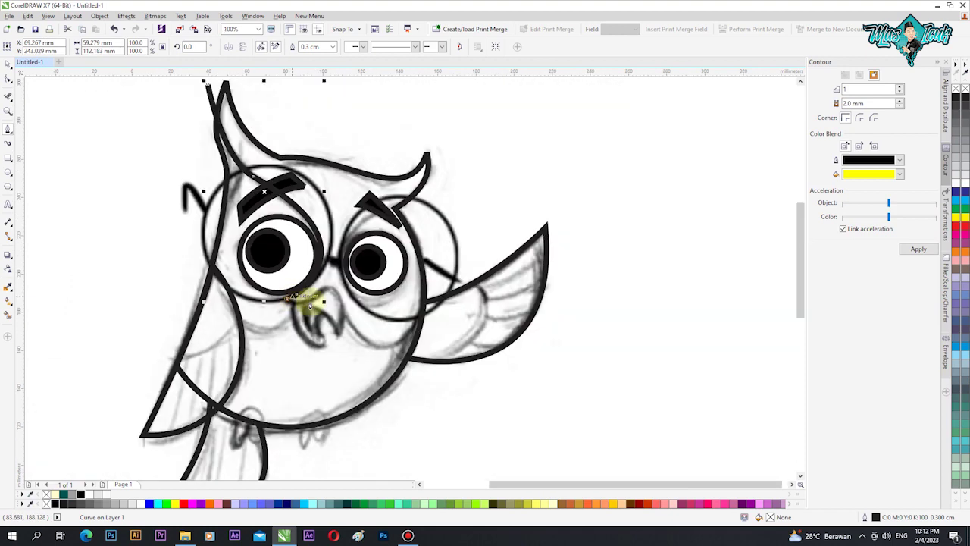
# Continue the mask path straight across the beak, then curve it up around the right eye to the base of the right ear tuft
pyautogui.click(370, 313)
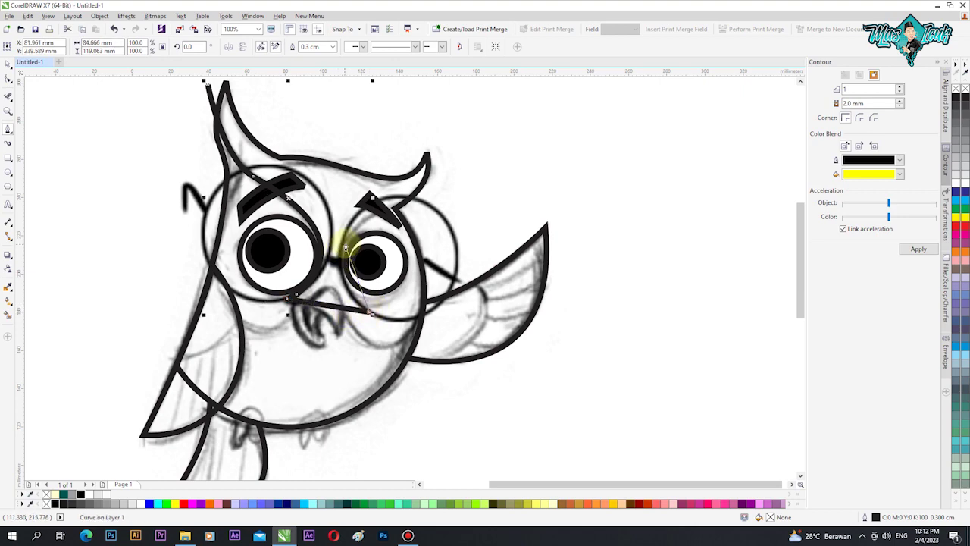
pyautogui.moveTo(350, 234); pyautogui.dragTo(408, 201)
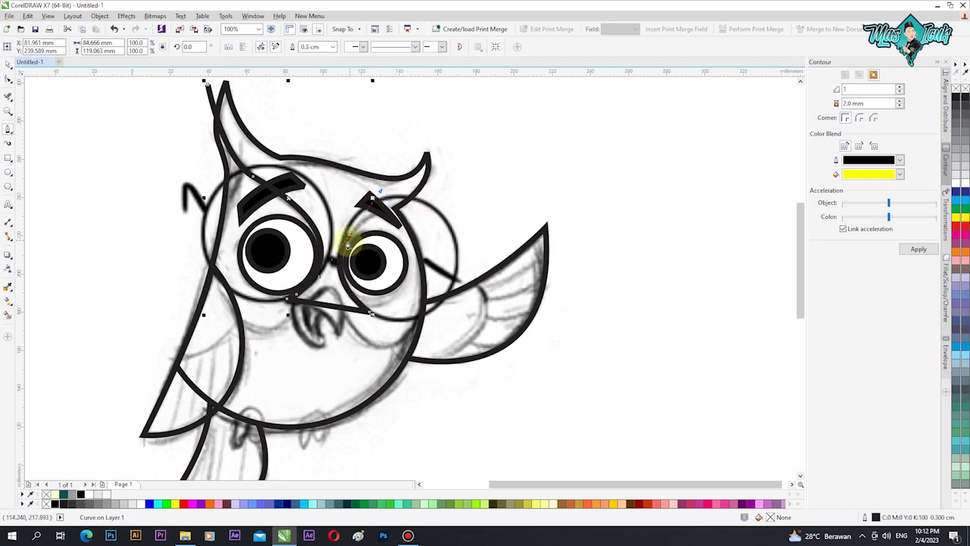
pyautogui.click(351, 236)
pyautogui.keyDown('alt'); pyautogui.click(351, 235); pyautogui.keyUp('alt')
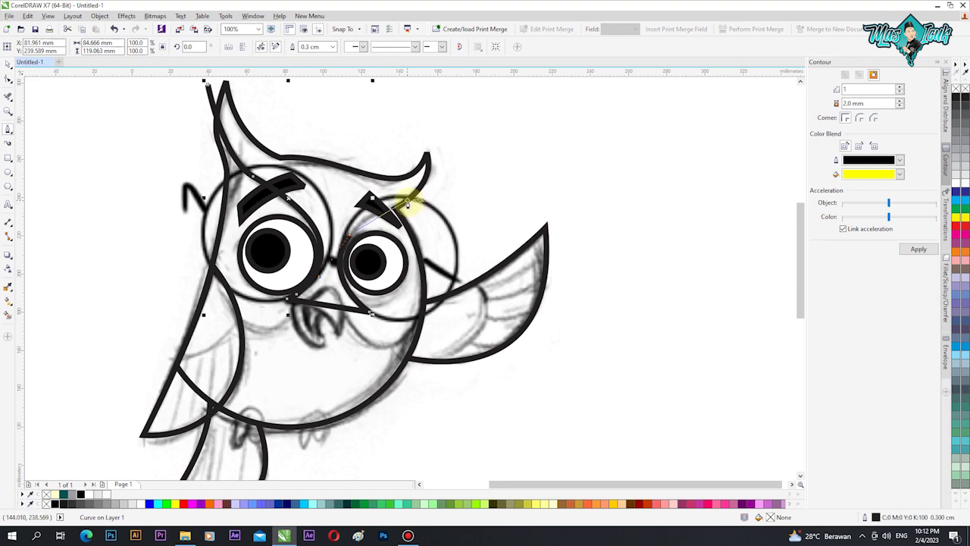
pyautogui.moveTo(395, 208); pyautogui.dragTo(427, 207)
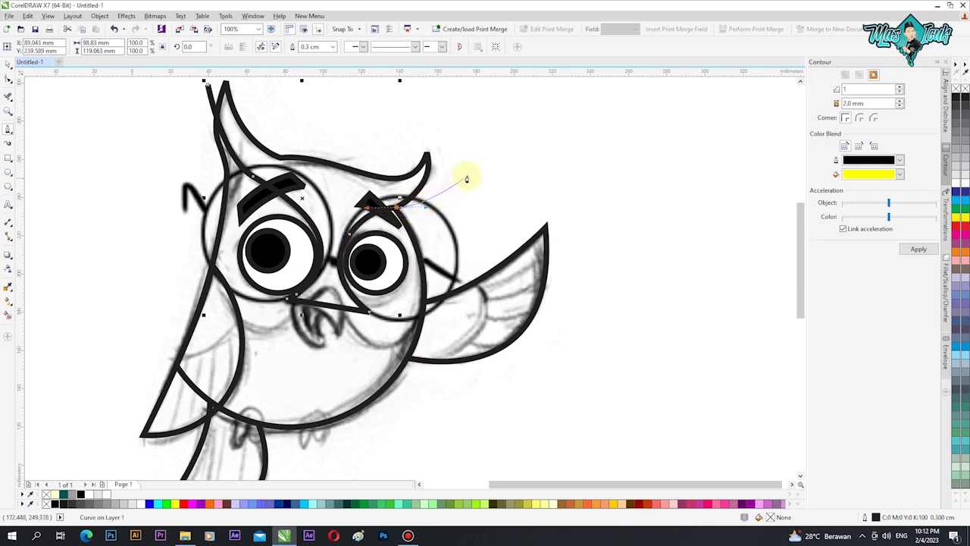
# Close the mask path with straight segments running outside the ear tufts and above the head, making a shape about 141 × 143 mm
pyautogui.click(466, 108)
pyautogui.scroll(-2, 425, 178)
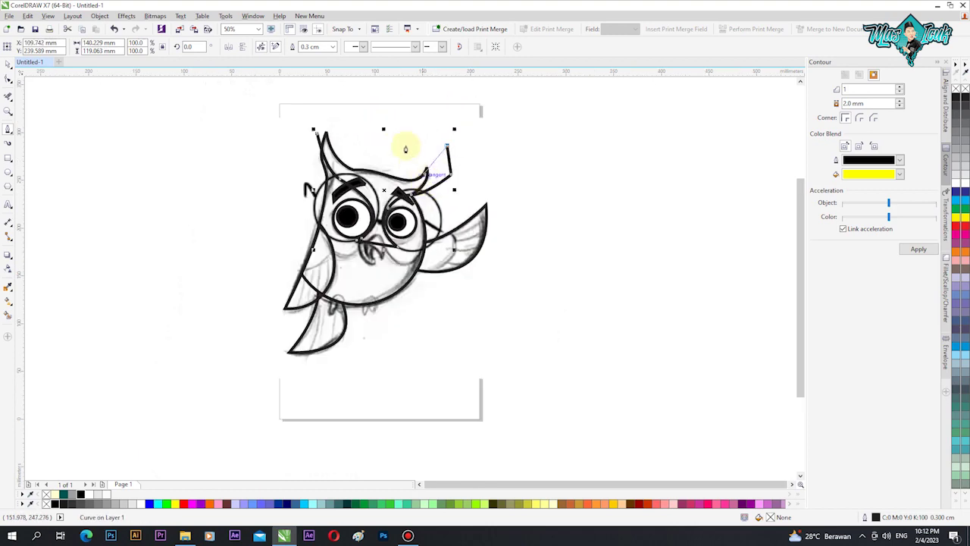
pyautogui.click(383, 112)
pyautogui.click(316, 121)
pyautogui.click(327, 147)
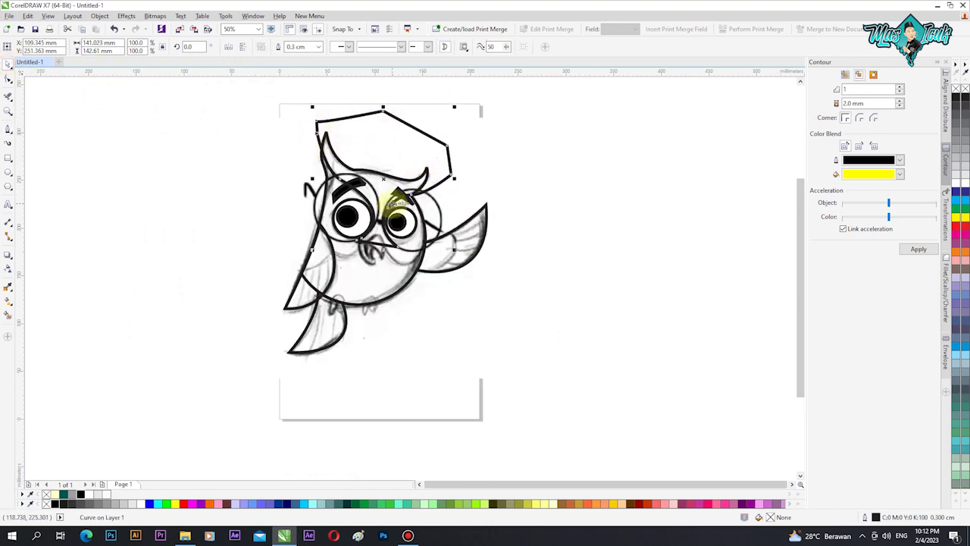
# Intersect the mask shape with the owl's body and delete the original oversized mask outline
pyautogui.scroll(2, 389, 206)
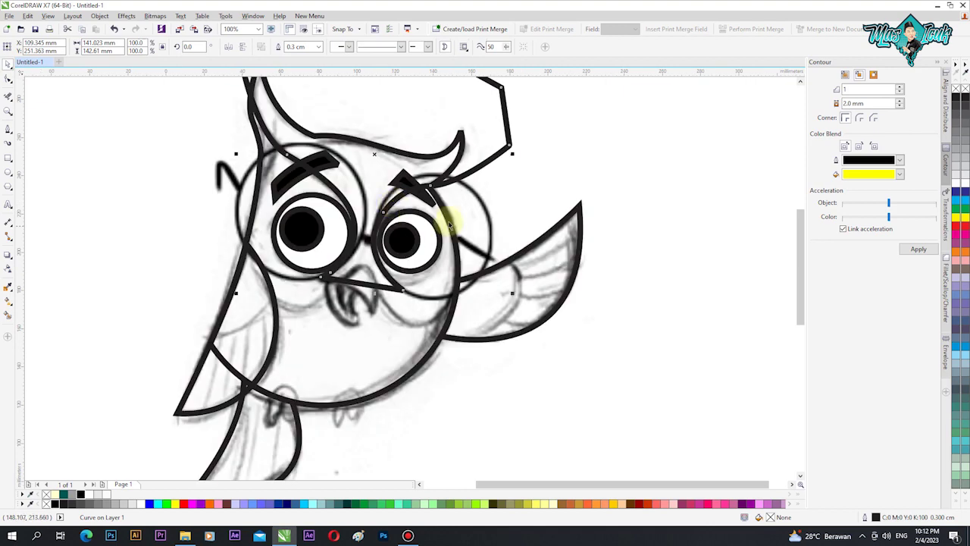
pyautogui.click(8, 80)
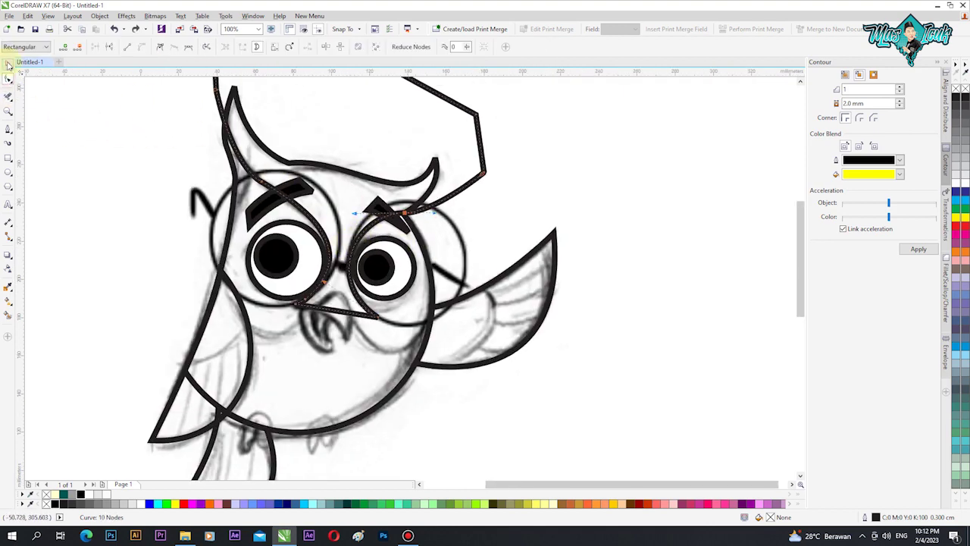
pyautogui.click(8, 65)
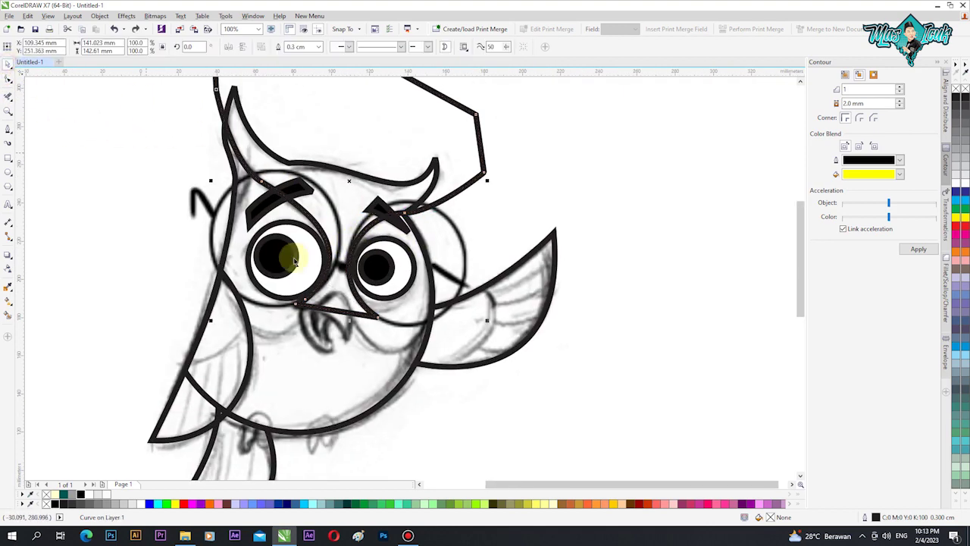
pyautogui.click(355, 395)
pyautogui.click(308, 47)
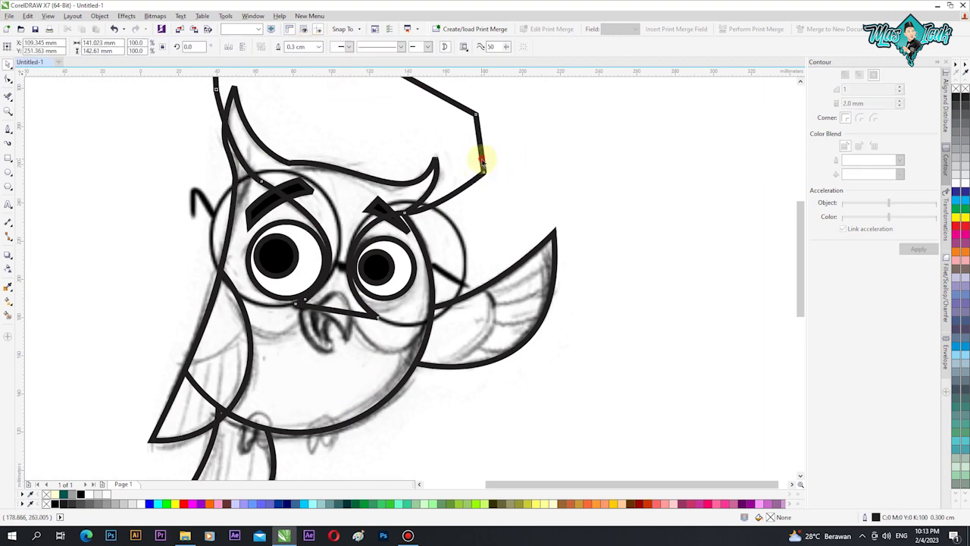
pyautogui.press('Delete')
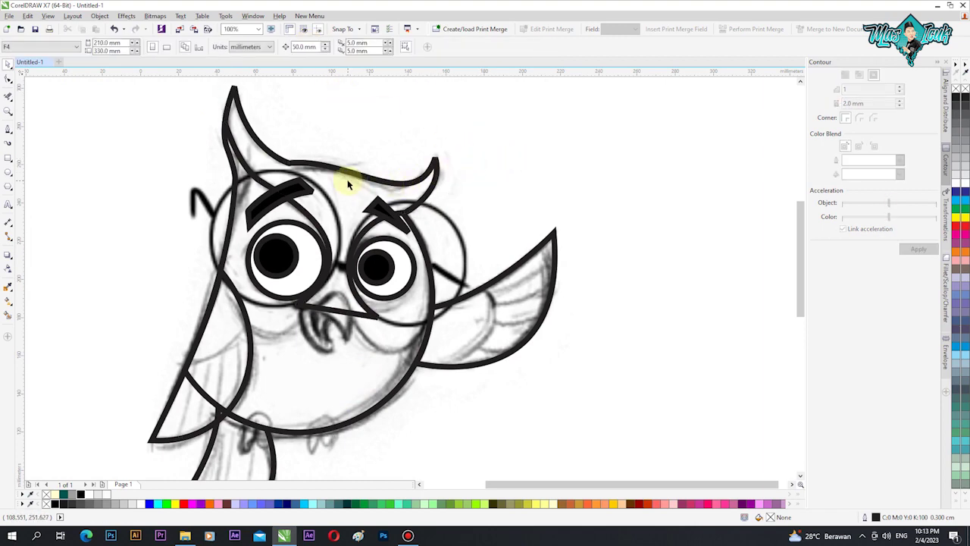
# Fill the intersected face mask with pale yellow (#FFFFCC), remove its outline, and apply a uniform transparency of about 58
pyautogui.click(348, 183)
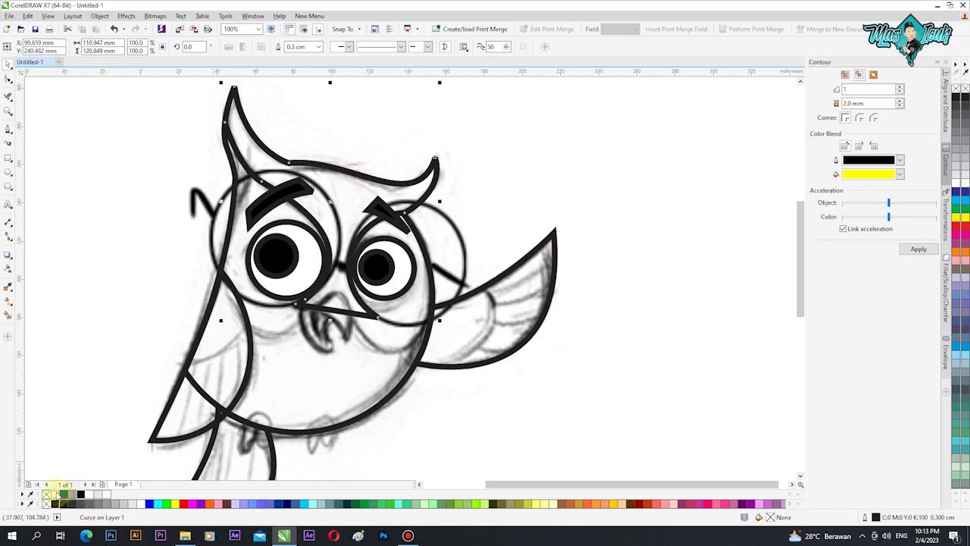
pyautogui.click(60, 494)
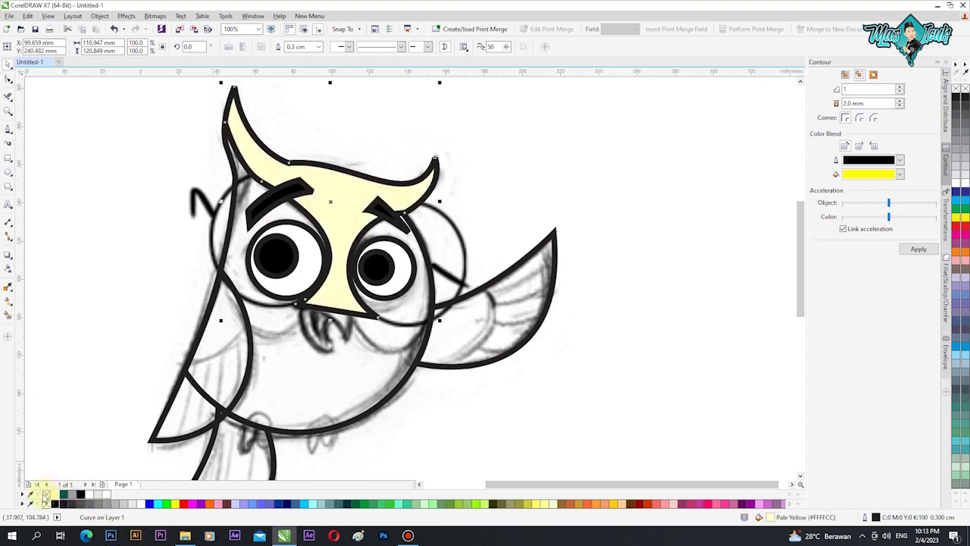
pyautogui.rightClick(44, 495)
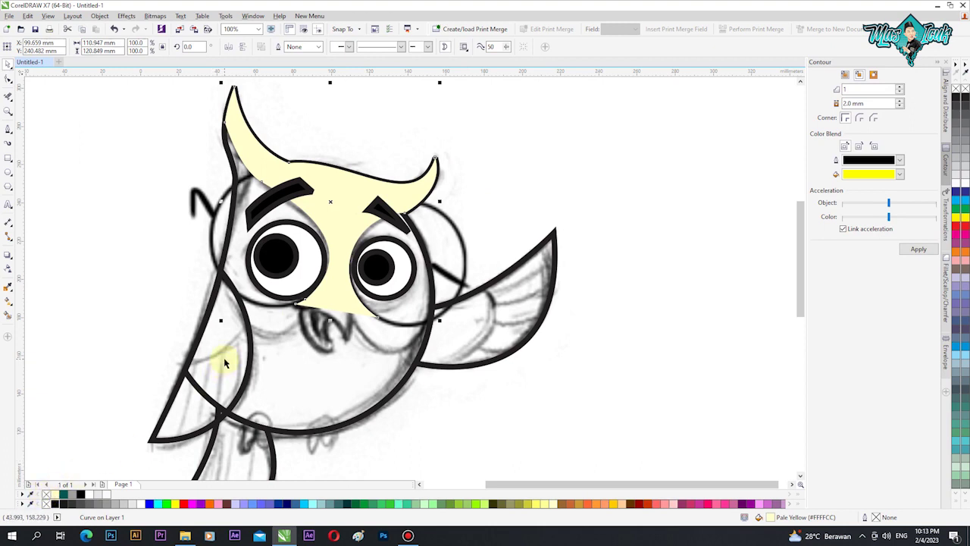
pyautogui.click(6, 271)
pyautogui.click(319, 334)
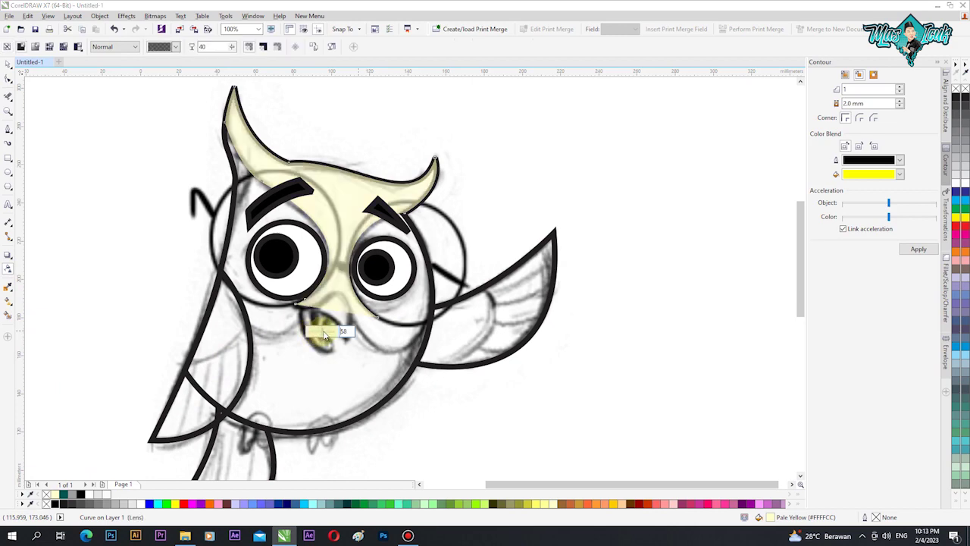
pyautogui.moveTo(324, 333); pyautogui.dragTo(326, 334)
# Remove the outlines from both eyebrows and both pupils
pyautogui.click(7, 64)
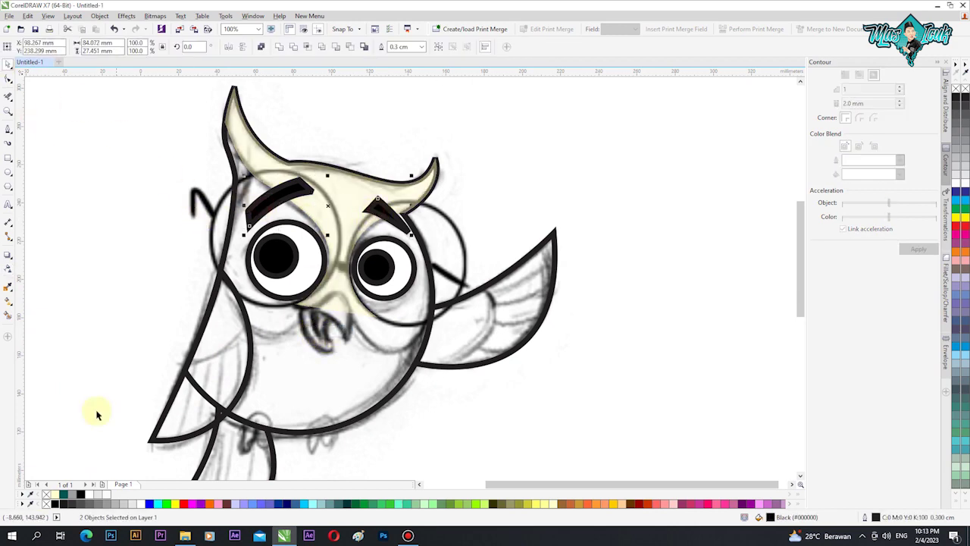
pyautogui.click(364, 259)
pyautogui.press('Escape')
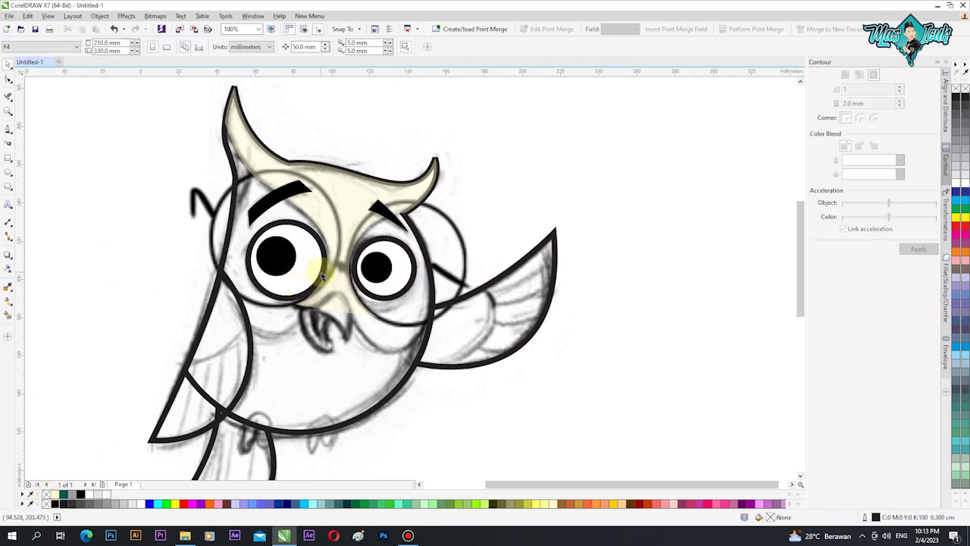
# Trace the upper beak's outer edge with the Pen tool, from its left corner over the top and down to the hooked tip
pyautogui.scroll(1, 391, 307)
pyautogui.press('F5')
pyautogui.click(191, 307)
pyautogui.moveTo(246, 302); pyautogui.dragTo(266, 290)
pyautogui.moveTo(303, 292); pyautogui.dragTo(309, 317)
pyautogui.click(301, 377)
# Trace the mouth opening and the curved lower beak, closing the beak shape at its left corner at about 30 × 30 mm
pyautogui.moveTo(240, 319); pyautogui.dragTo(189, 327)
pyautogui.keyDown('alt'); pyautogui.click(240, 319); pyautogui.keyUp('alt')
pyautogui.keyDown('alt'); pyautogui.click(269, 379); pyautogui.keyUp('alt')
pyautogui.moveTo(269, 379); pyautogui.dragTo(239, 395)
pyautogui.moveTo(210, 331); pyautogui.dragTo(205, 290)
pyautogui.keyDown('alt'); pyautogui.click(209, 331); pyautogui.keyUp('alt')
pyautogui.click(205, 308)
pyautogui.click(194, 307)
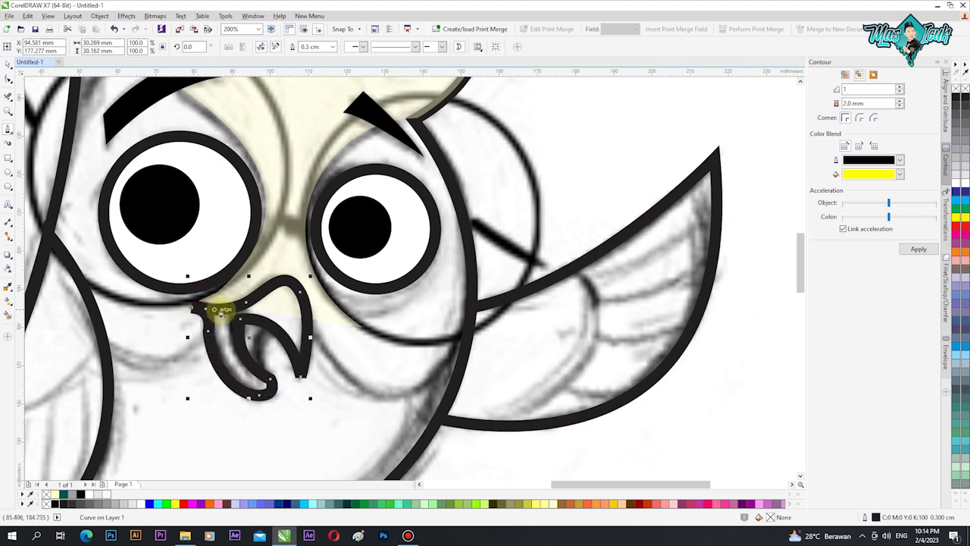
# Fill the beak shape with black and clear the selection
pyautogui.press('F10')
pyautogui.scroll(-3, 209, 345)
pyautogui.scroll(3, 227, 230)
pyautogui.click(82, 495)
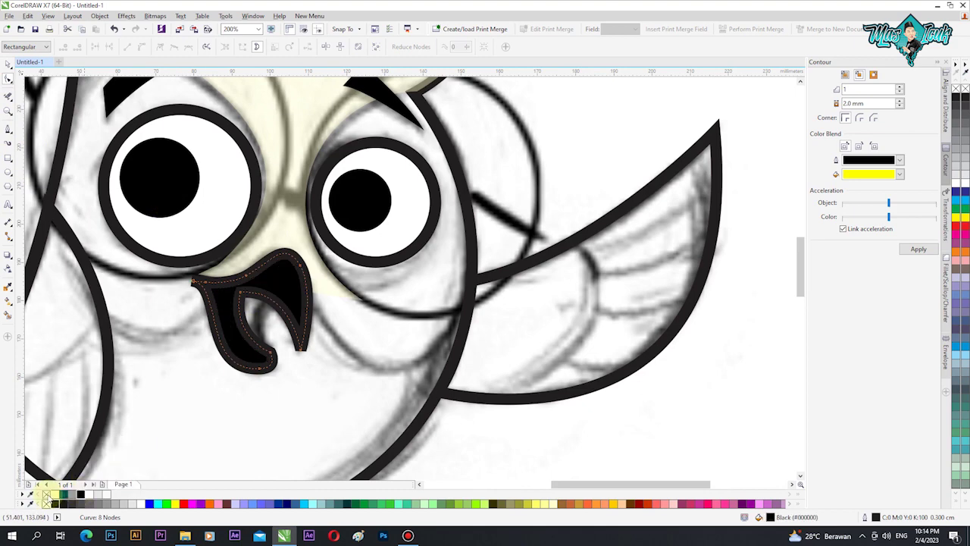
pyautogui.hotkey('ctrl', 'z')
pyautogui.press('space')
pyautogui.scroll(-1, 302, 299)
pyautogui.click(275, 390)
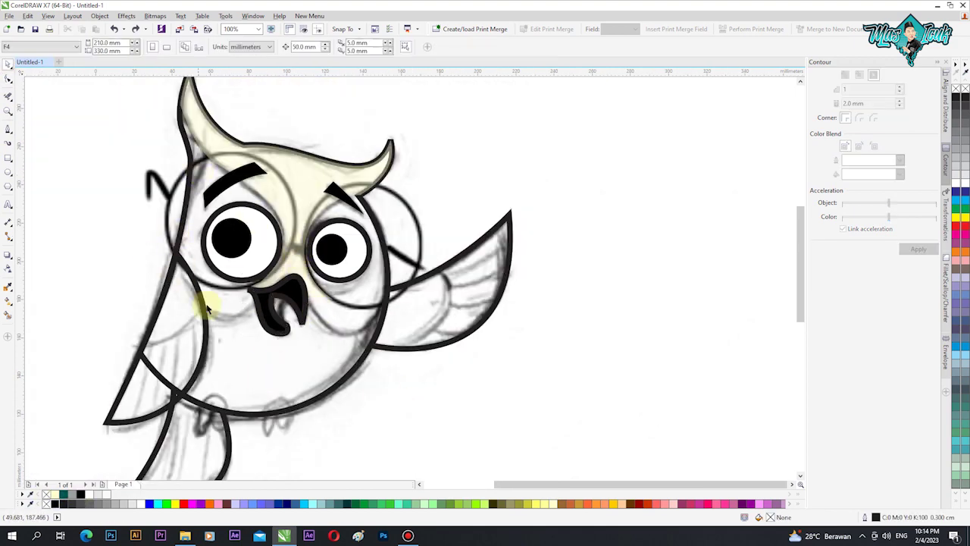
# Trace the lower edge of the face with the Pen tool, curving under both eyes from the left side of the body to the right
pyautogui.click(8, 130)
pyautogui.click(163, 210)
pyautogui.moveTo(271, 295); pyautogui.dragTo(358, 218)
pyautogui.keyDown('alt'); pyautogui.click(272, 295); pyautogui.keyUp('alt')
pyautogui.moveTo(292, 293); pyautogui.dragTo(305, 306)
pyautogui.moveTo(387, 295); pyautogui.dragTo(420, 207)
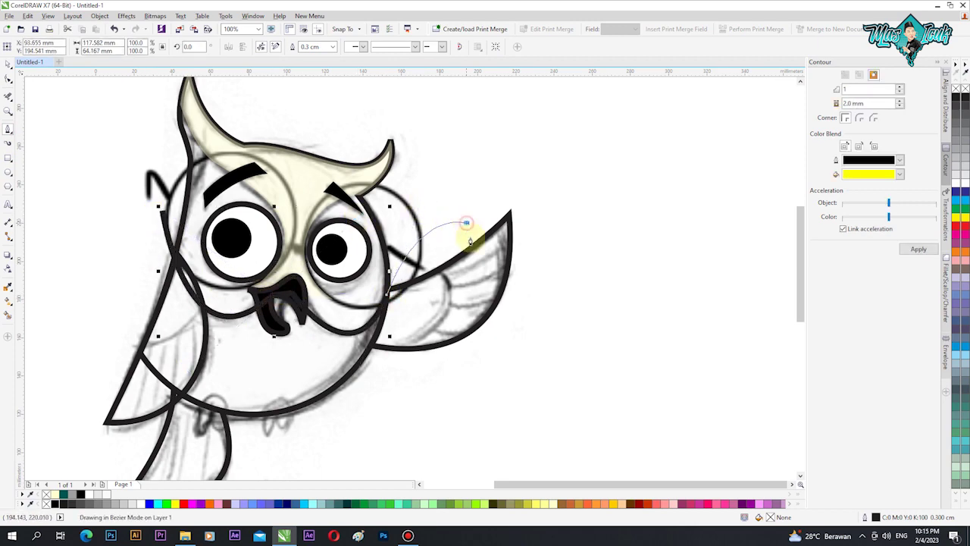
# Close the face edge into a helper shape by running straight segments around the outside of the lower body
pyautogui.click(466, 225)
pyautogui.click(416, 432)
pyautogui.click(112, 438)
pyautogui.click(68, 326)
pyautogui.click(163, 210)
pyautogui.click(8, 64)
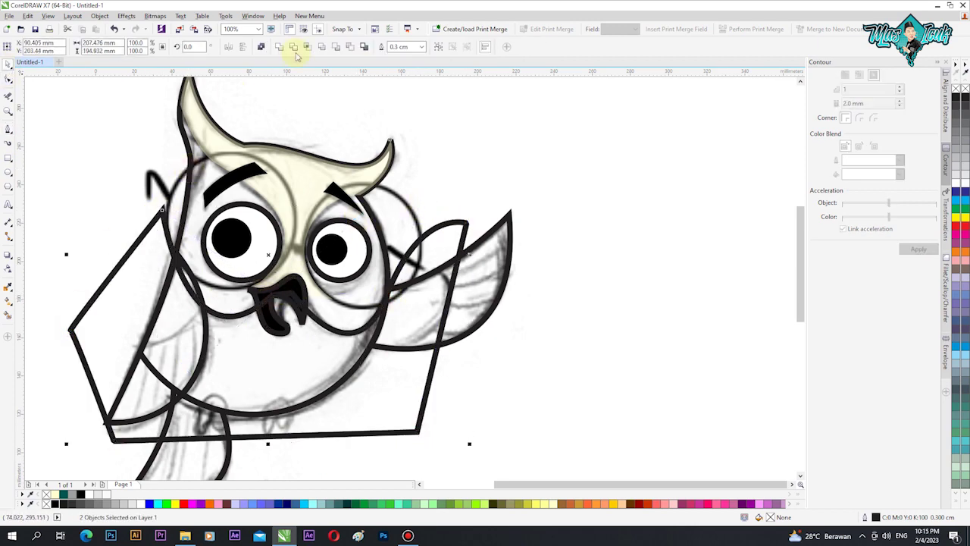
# Split off the belly with the helper shape, delete the helper and fill the belly with white
pyautogui.press('Delete')
pyautogui.click(158, 309)
pyautogui.click(72, 494)
pyautogui.click(89, 494)
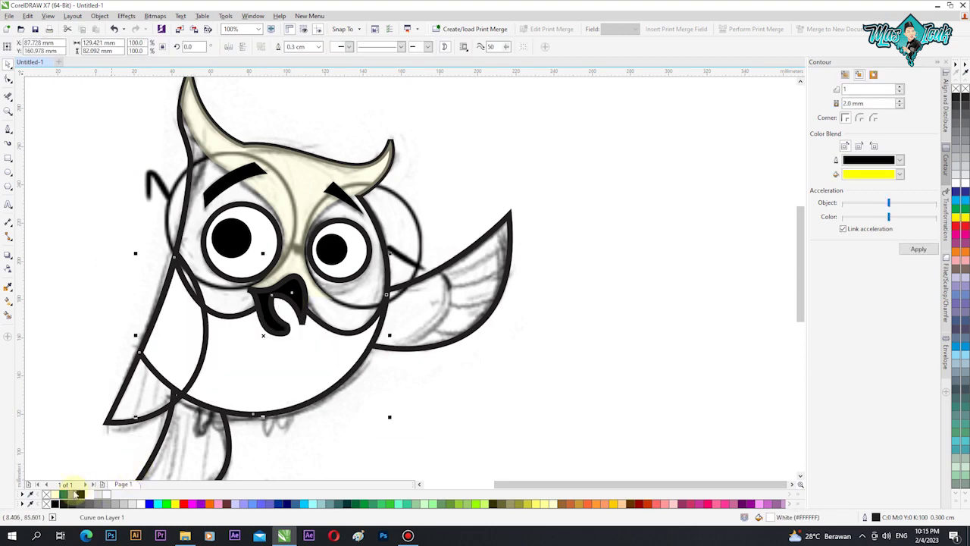
# Fill the head and body shape with grey #9E9E9C and clear the selection
pyautogui.click(368, 395)
pyautogui.click(195, 195)
pyautogui.click(78, 495)
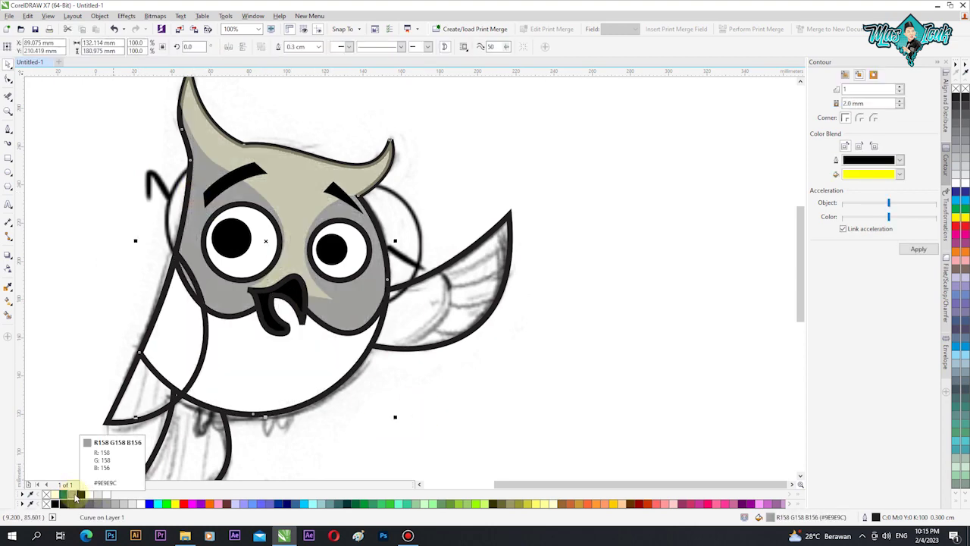
pyautogui.click(511, 387)
# Try to reshape the lower corner of the pale face mask beside the beak
pyautogui.click(319, 360)
pyautogui.click(9, 79)
pyautogui.click(310, 291)
pyautogui.moveTo(331, 299); pyautogui.dragTo(288, 303)
pyautogui.hotkey('ctrl', 'z')
pyautogui.scroll(1, 318, 300)
pyautogui.moveTo(324, 261); pyautogui.dragTo(329, 242)
pyautogui.hotkey('ctrl', 'z')
pyautogui.moveTo(347, 299); pyautogui.dragTo(300, 295)
pyautogui.moveTo(430, 317); pyautogui.dragTo(267, 248)
pyautogui.scroll(-1, 329, 256)
pyautogui.scroll(1, 318, 264)
pyautogui.moveTo(310, 288); pyautogui.dragTo(324, 297)
pyautogui.moveTo(372, 308); pyautogui.dragTo(264, 193)
pyautogui.scroll(-1, 323, 290)
pyautogui.moveTo(320, 291); pyautogui.dragTo(333, 300)
pyautogui.hotkey('ctrl', 'z')
pyautogui.hotkey('ctrl', 'z')
pyautogui.scroll(1, 334, 298)
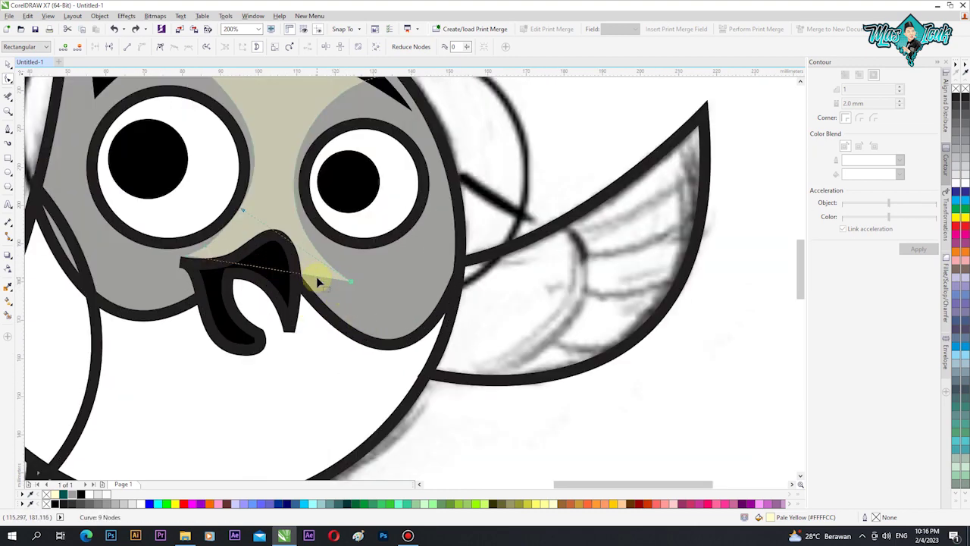
pyautogui.scroll(-1, 304, 328)
pyautogui.click(8, 65)
pyautogui.click(106, 115)
pyautogui.click(305, 284)
pyautogui.click(360, 119)
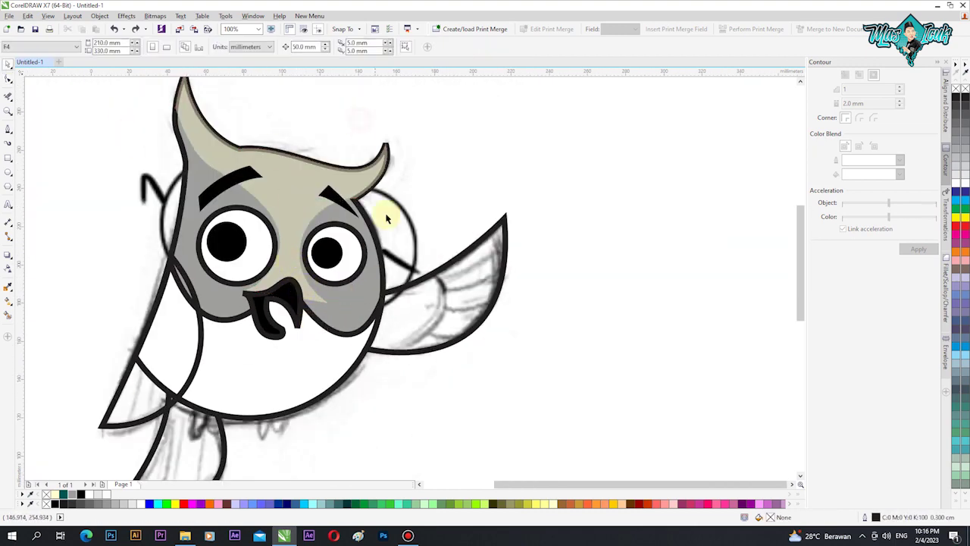
# Fill the left wing and the raised right wing with grey #9E9E9C
pyautogui.click(200, 347)
pyautogui.click(72, 495)
pyautogui.click(487, 318)
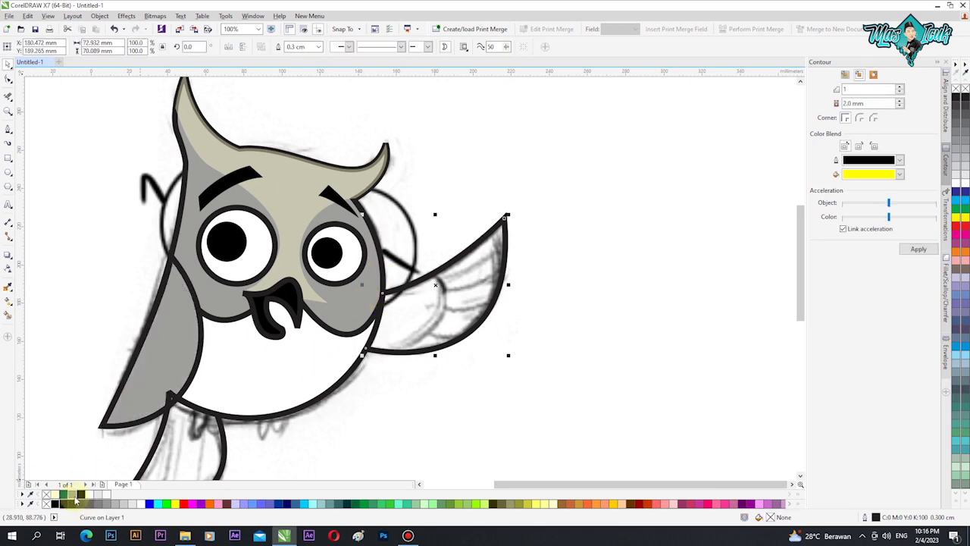
pyautogui.click(73, 496)
# Fill the tail with grey #9E9E9C and place it behind the body, one level above the sketch
pyautogui.scroll(-1, 235, 354)
pyautogui.scroll(1, 204, 410)
pyautogui.click(255, 399)
pyautogui.click(72, 495)
pyautogui.hotkey('shift', 'pagedown')
pyautogui.hotkey('ctrl', 'pageup')
pyautogui.scroll(-1, 429, 359)
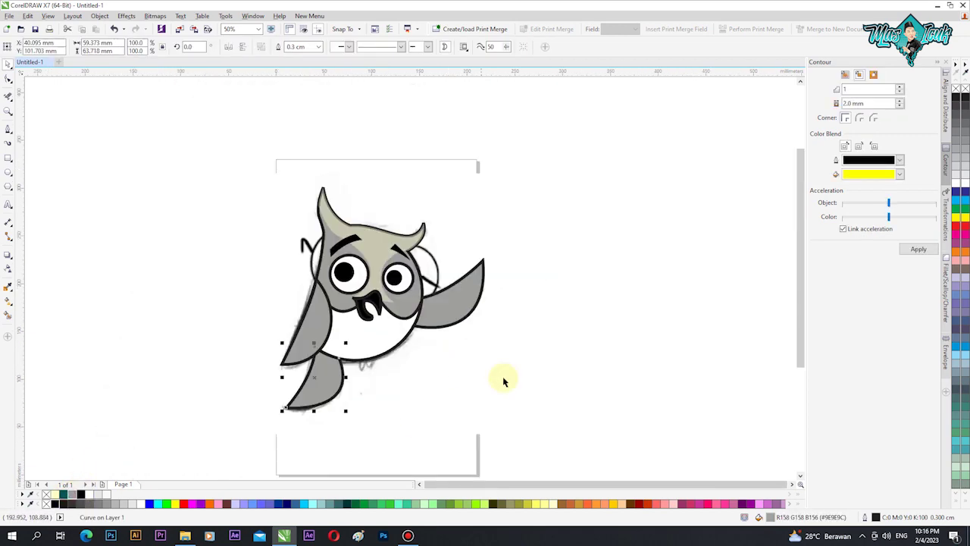
pyautogui.click(504, 380)
# Stretch the beak sideways to about 32 mm wide and clear the selection
pyautogui.scroll(1, 332, 251)
pyautogui.click(415, 339)
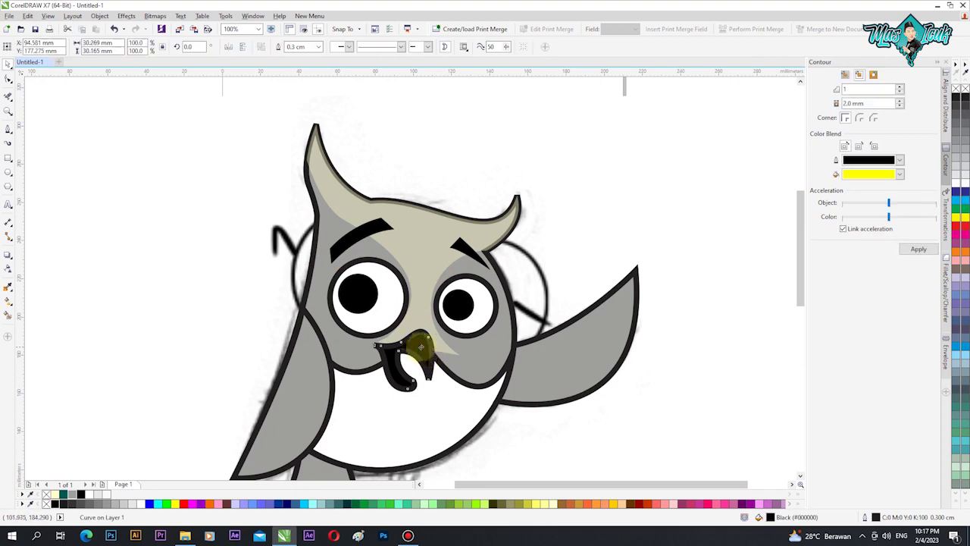
pyautogui.scroll(1, 428, 338)
pyautogui.moveTo(469, 373); pyautogui.dragTo(468, 370)
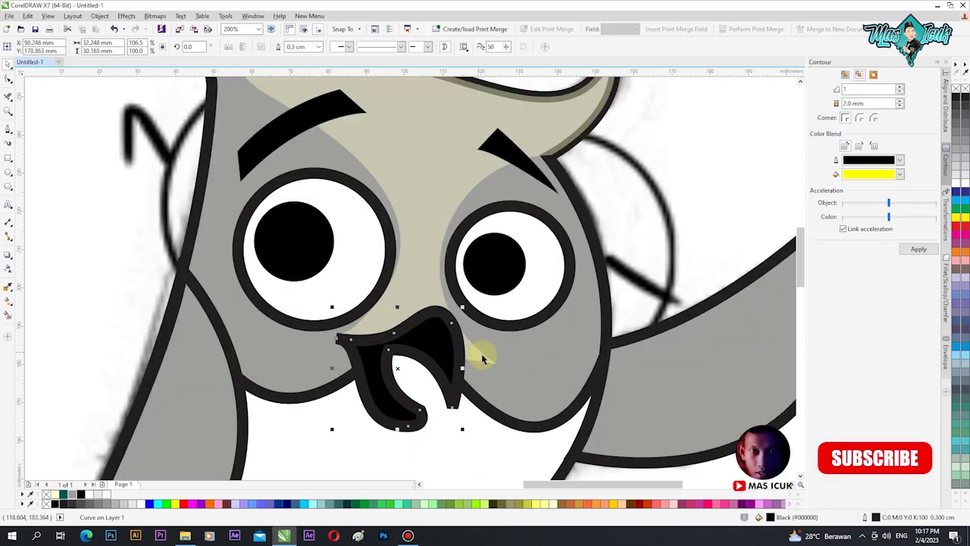
pyautogui.click(144, 171)
# Reshape the nodes of the pale face mask so its lower right corner tucks behind the beak
pyautogui.click(8, 132)
pyautogui.press('F10')
pyautogui.click(491, 360)
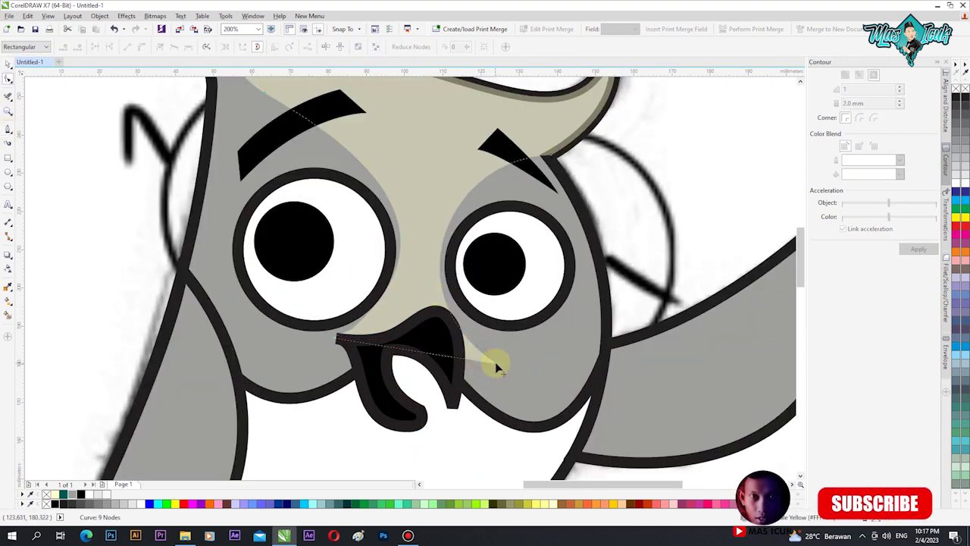
pyautogui.doubleClick(471, 342)
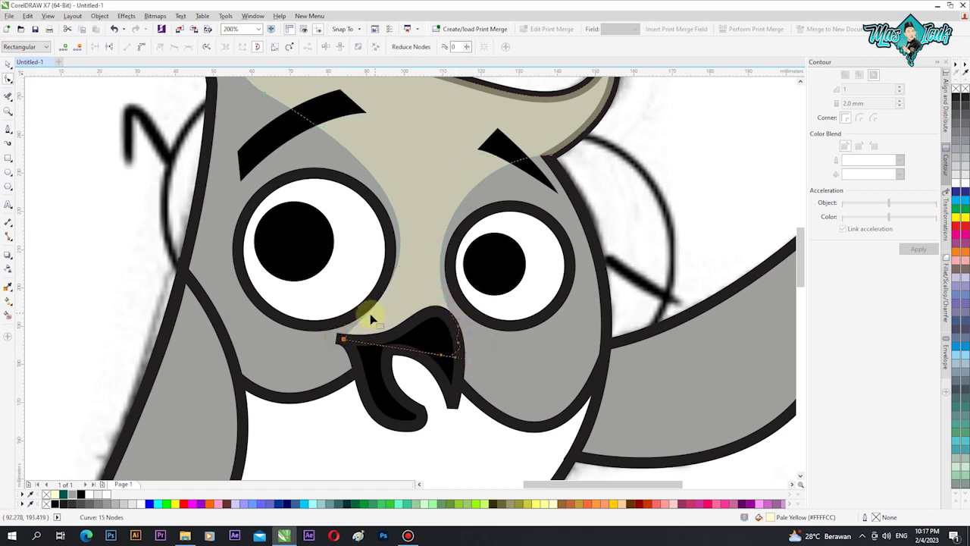
pyautogui.click(9, 65)
pyautogui.scroll(-1, 332, 290)
pyautogui.click(538, 185)
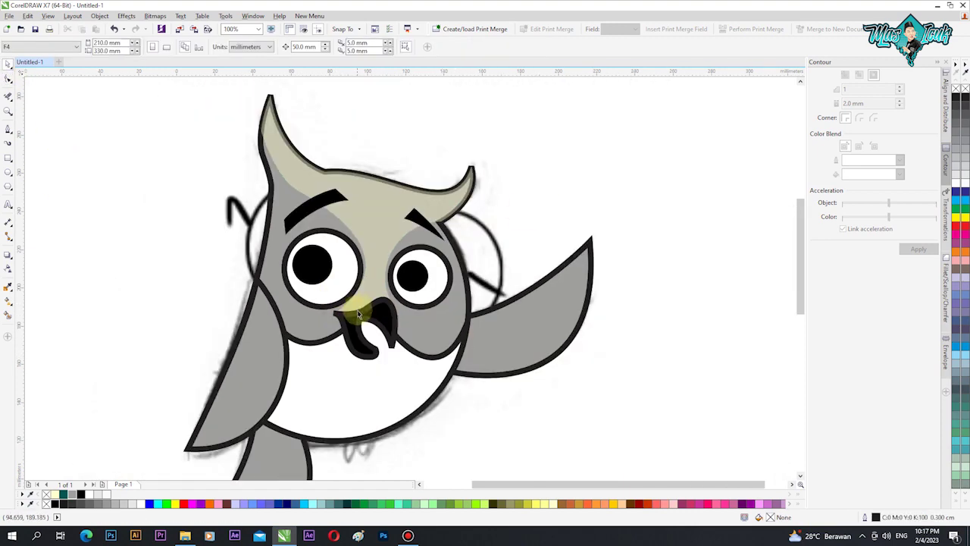
# Draw a circle about 70 mm wide around the left eye as a glasses ring and center it on the sketched lens
pyautogui.click(8, 173)
pyautogui.moveTo(253, 202); pyautogui.dragTo(397, 347)
pyautogui.moveTo(313, 246); pyautogui.dragTo(315, 249)
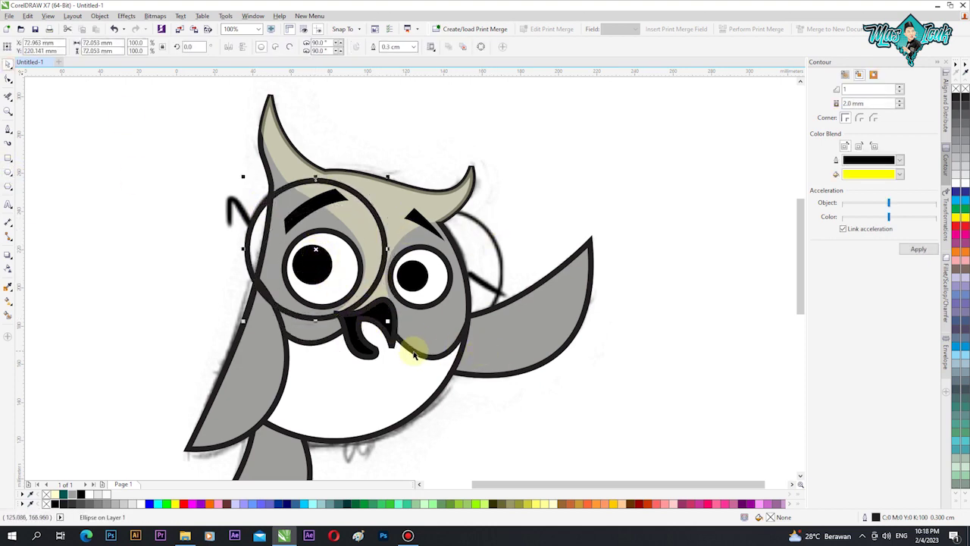
pyautogui.moveTo(388, 322); pyautogui.dragTo(378, 311)
pyautogui.moveTo(311, 244); pyautogui.dragTo(311, 265)
pyautogui.moveTo(377, 197); pyautogui.dragTo(385, 189)
# Duplicate the glasses ring over the right eye, shrink the copy to about 64 mm and align it with the sketch
pyautogui.moveTo(369, 223); pyautogui.dragTo(395, 235)
pyautogui.rightClick(395, 235)
pyautogui.moveTo(522, 201); pyautogui.dragTo(514, 224)
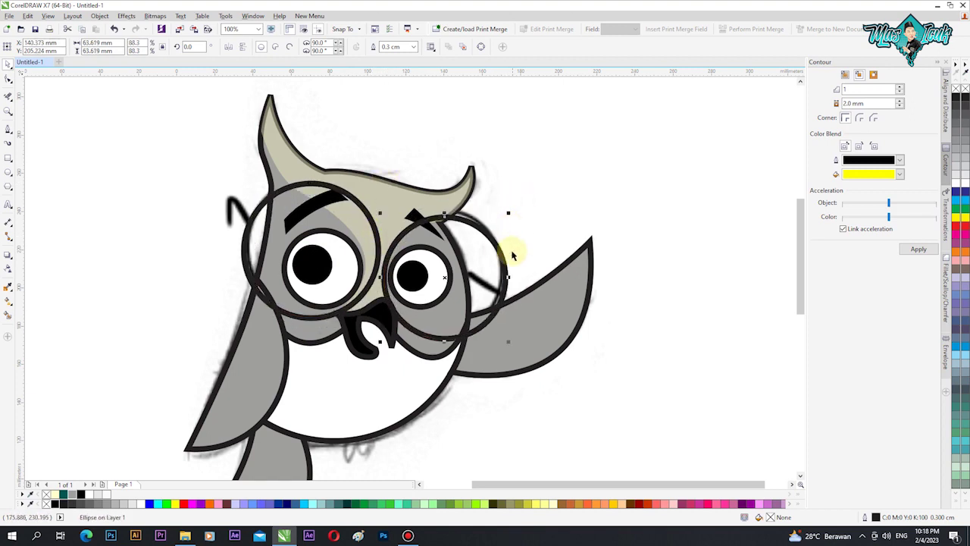
pyautogui.press('Up')
pyautogui.click(551, 226)
# Try to fill both glasses rings with light grey #FAFAFA and make them transparent
pyautogui.click(379, 251)
pyautogui.keyDown('shift'); pyautogui.click(502, 250); pyautogui.keyUp('shift')
pyautogui.click(107, 495)
pyautogui.click(8, 269)
pyautogui.moveTo(354, 347); pyautogui.dragTo(366, 348)
pyautogui.click(7, 64)
pyautogui.hotkey('ctrl', 'z')
pyautogui.hotkey('ctrl', 'z')
pyautogui.hotkey('ctrl', 'z')
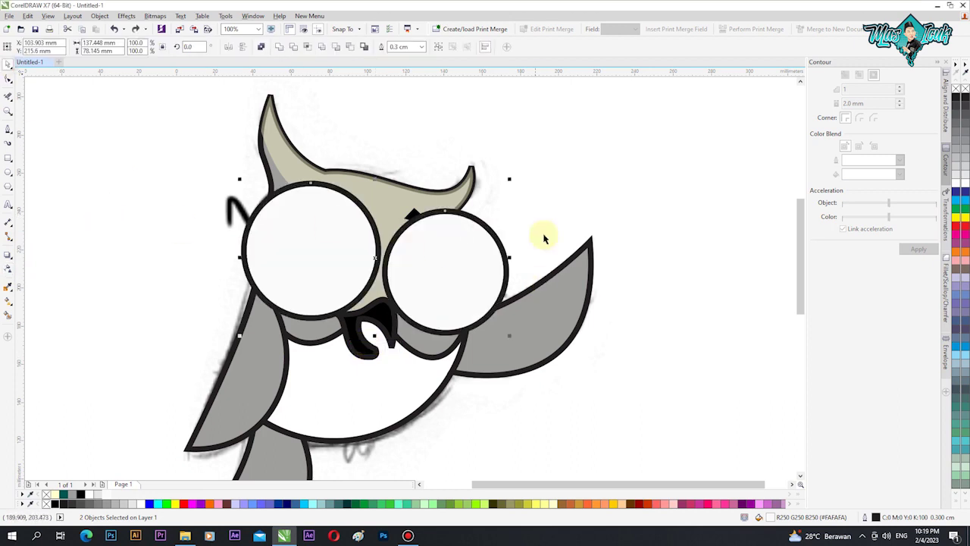
# Remove the fill from both glasses rings
pyautogui.click(545, 239)
pyautogui.click(503, 264)
pyautogui.click(46, 495)
pyautogui.click(294, 256)
pyautogui.hotkey('ctrl', 'r')
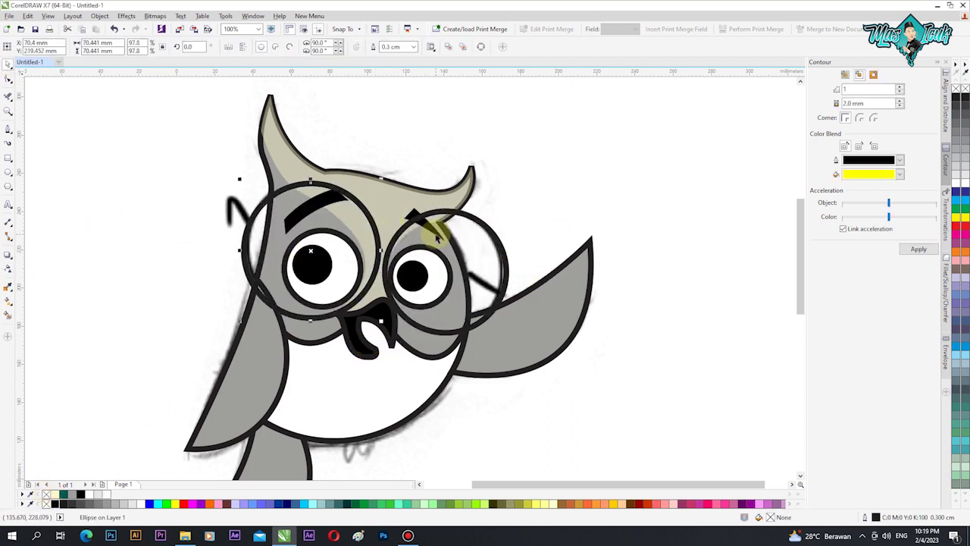
# Add a white, outline-free circle about 64 mm wide inside the left glasses ring and set its transparency to 62
pyautogui.hotkey('ctrl', 'z')
pyautogui.scroll(1, 377, 180)
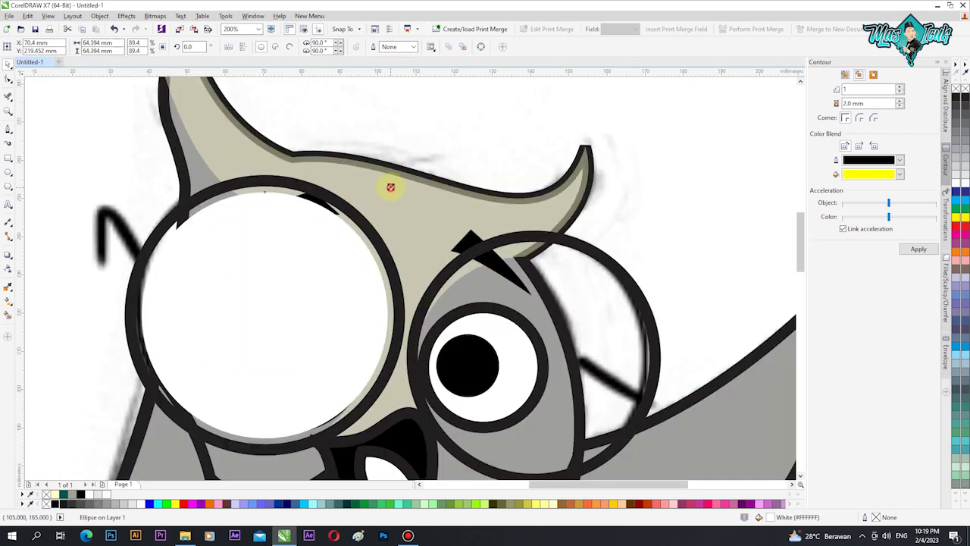
pyautogui.click(8, 272)
pyautogui.click(254, 458)
pyautogui.scroll(-1, 207, 303)
pyautogui.click(251, 218)
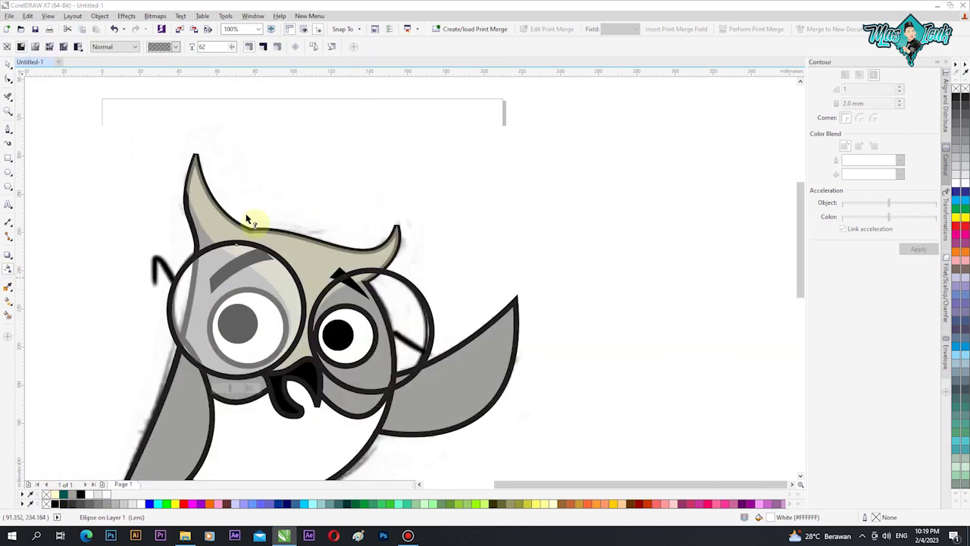
pyautogui.click(8, 65)
# Duplicate the right glasses ring inward at about 61 mm, fill the copy with white and remove its outline
pyautogui.scroll(1, 388, 316)
pyautogui.click(444, 269)
pyautogui.moveTo(475, 218); pyautogui.dragTo(470, 224)
pyautogui.rightClick(470, 224)
pyautogui.click(89, 495)
pyautogui.rightClick(46, 495)
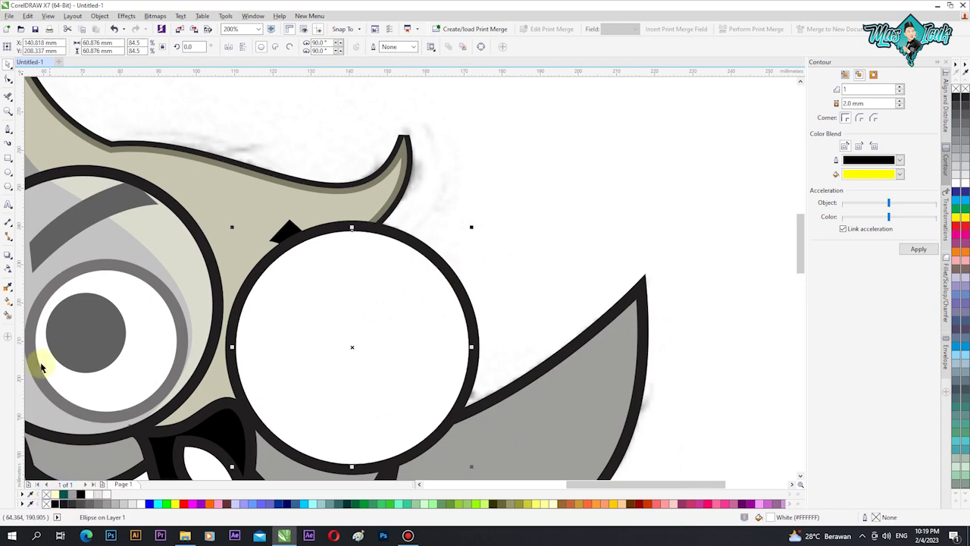
# Apply a uniform transparency to the white circle in the right glasses ring and clear the selection
pyautogui.click(8, 269)
pyautogui.scroll(-1, 364, 402)
pyautogui.click(354, 448)
pyautogui.moveTo(354, 448); pyautogui.dragTo(367, 408)
pyautogui.press('Return')
pyautogui.click(8, 65)
pyautogui.click(136, 112)
# Draw a short bridge line about 5 mm long joining the two glasses rings
pyautogui.scroll(1, 295, 359)
pyautogui.click(8, 132)
pyautogui.click(11, 133)
pyautogui.click(45, 129)
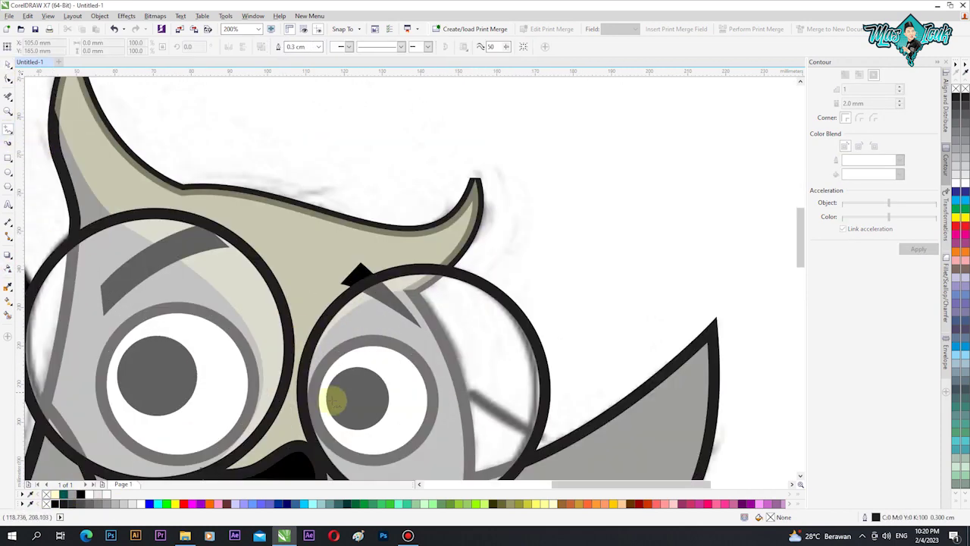
pyautogui.click(302, 391)
pyautogui.scroll(3, 330, 290)
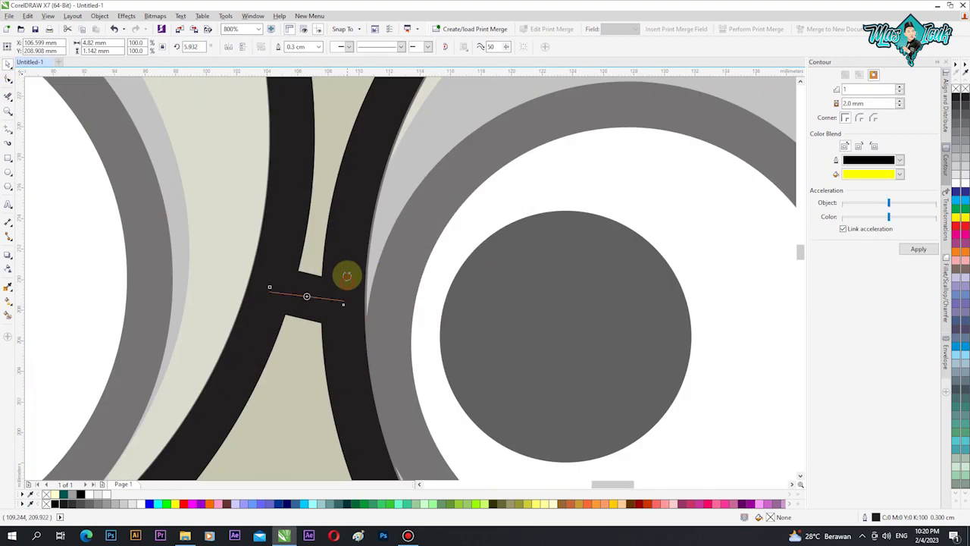
pyautogui.scroll(-3, 347, 278)
pyautogui.click(345, 270)
# Draw a line across the mouth opening from the lower beak's tip to the upper beak and bend it into a curve
pyautogui.scroll(-2, 345, 277)
pyautogui.scroll(2, 342, 325)
pyautogui.click(342, 311)
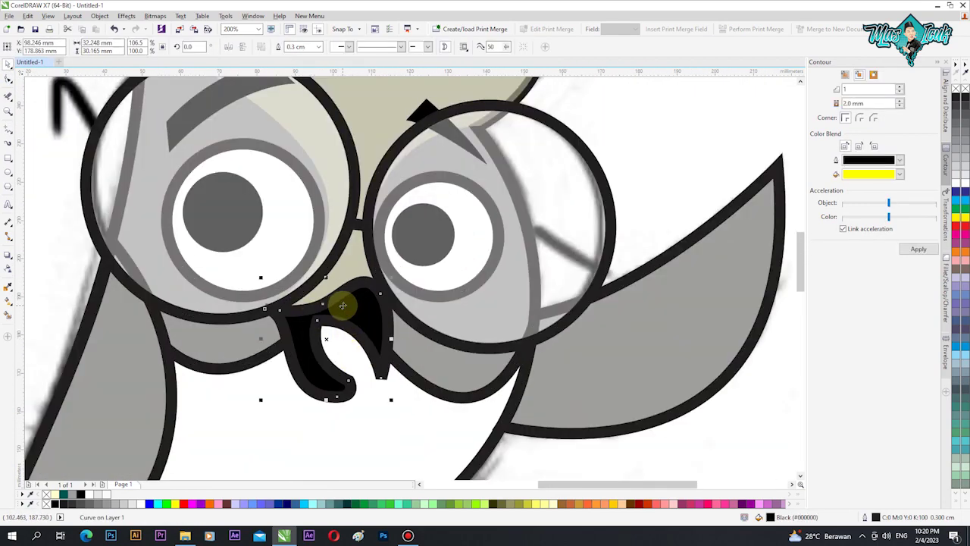
pyautogui.scroll(-2, 343, 318)
pyautogui.scroll(1, 345, 322)
pyautogui.click(345, 351)
pyautogui.click(341, 301)
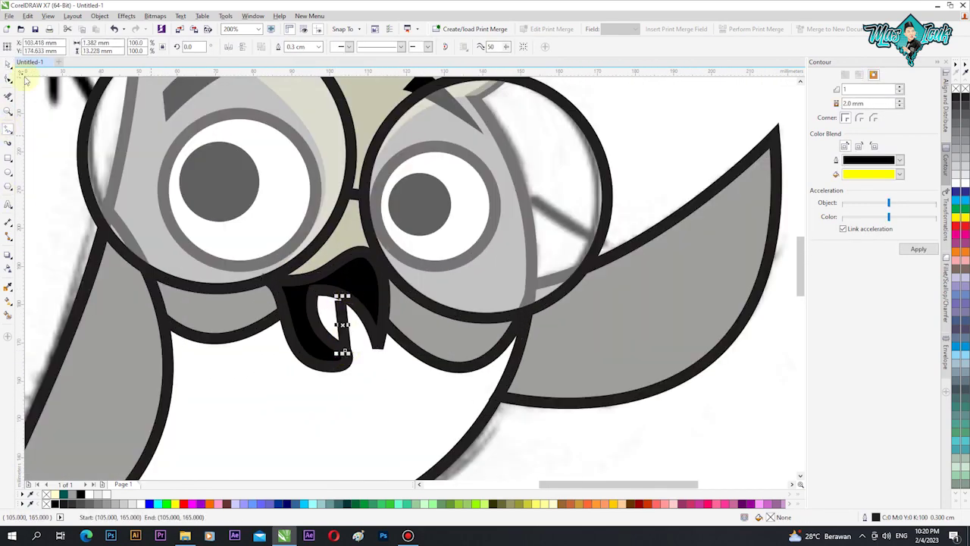
pyautogui.press('F10')
pyautogui.scroll(1, 337, 318)
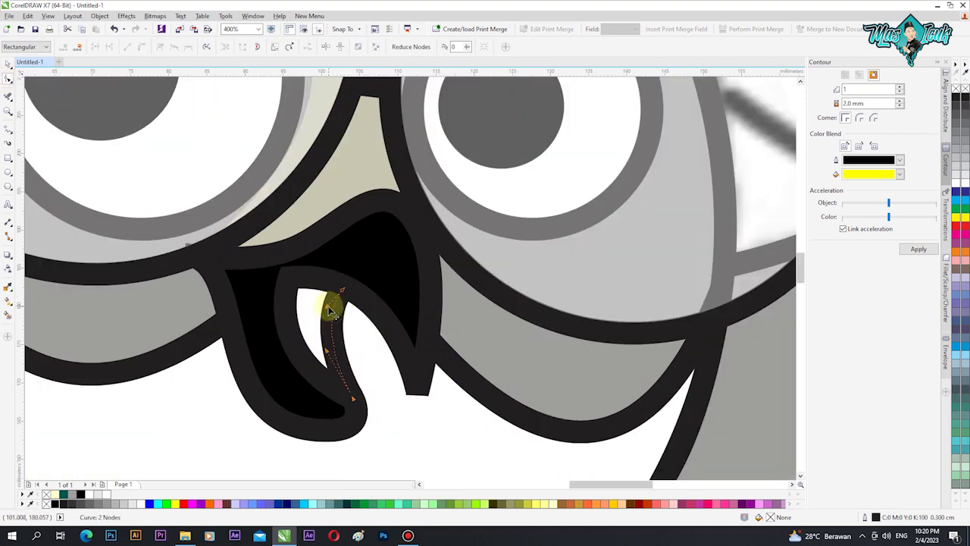
pyautogui.scroll(-2, 386, 330)
# Set the beak's outline width to 0.15 cm
pyautogui.click(388, 323)
pyautogui.doubleClick(865, 517)
pyautogui.click(420, 201)
pyautogui.click(397, 249)
pyautogui.press('Return')
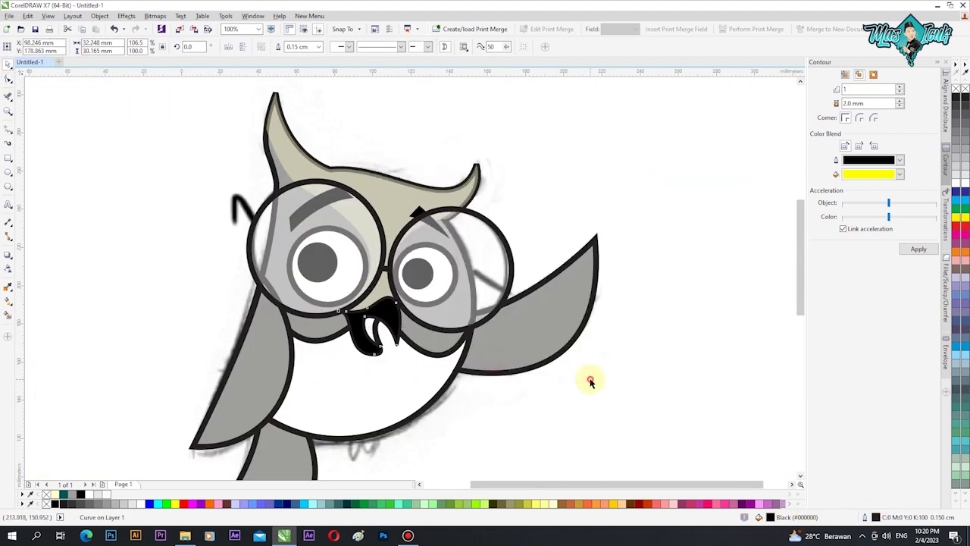
# Set the outline width of the curve inside the mouth to 0.15 cm and clear the selection
pyautogui.scroll(2, 373, 332)
pyautogui.doubleClick(877, 518)
pyautogui.click(421, 201)
pyautogui.click(399, 250)
pyautogui.press('Return')
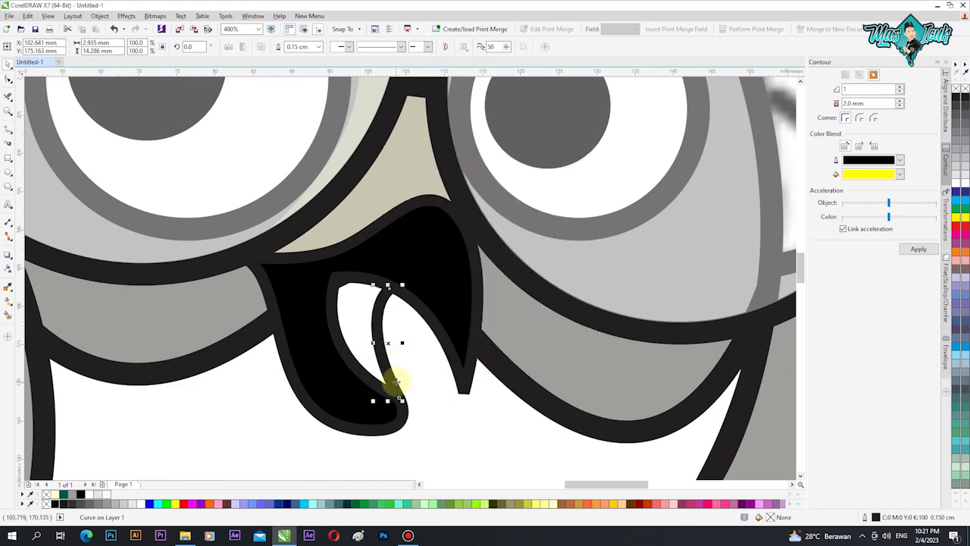
pyautogui.scroll(-1, 396, 382)
pyautogui.click(611, 440)
pyautogui.click(362, 310)
pyautogui.keyDown('shift'); pyautogui.click(354, 277); pyautogui.keyUp('shift')
pyautogui.moveTo(355, 278); pyautogui.dragTo(364, 307)
pyautogui.hotkey('ctrl', 'z')
# Move the beak and the mouth curve together downward onto the belly, clear of the glasses
pyautogui.click(364, 308)
pyautogui.keyDown('shift'); pyautogui.click(396, 265); pyautogui.keyUp('shift')
pyautogui.moveTo(380, 274); pyautogui.dragTo(376, 331)
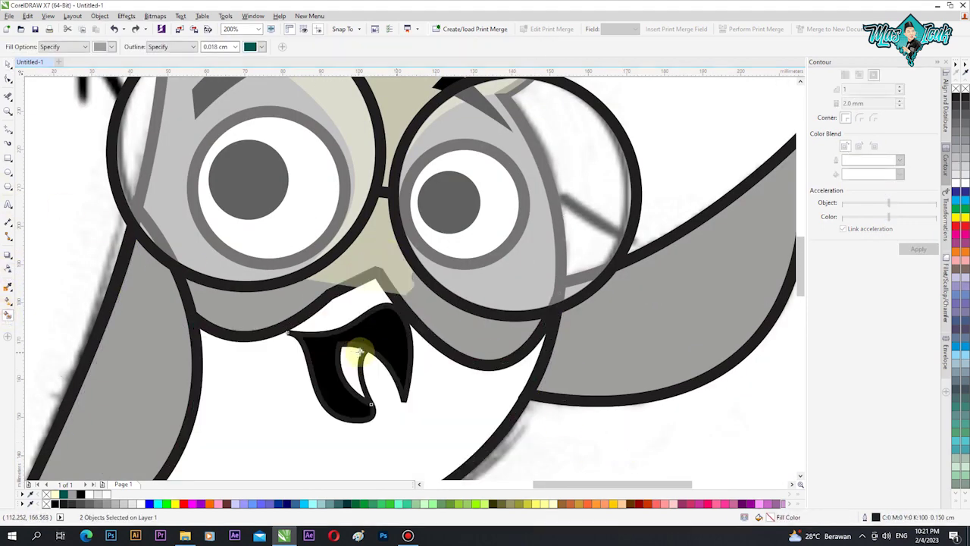
# Draw a closed tongue shape inside the open beak, meeting the mouth curve, and fill it with grey (RGB 158, 158, 156)
pyautogui.scroll(1, 350, 331)
pyautogui.click(8, 129)
pyautogui.click(7, 78)
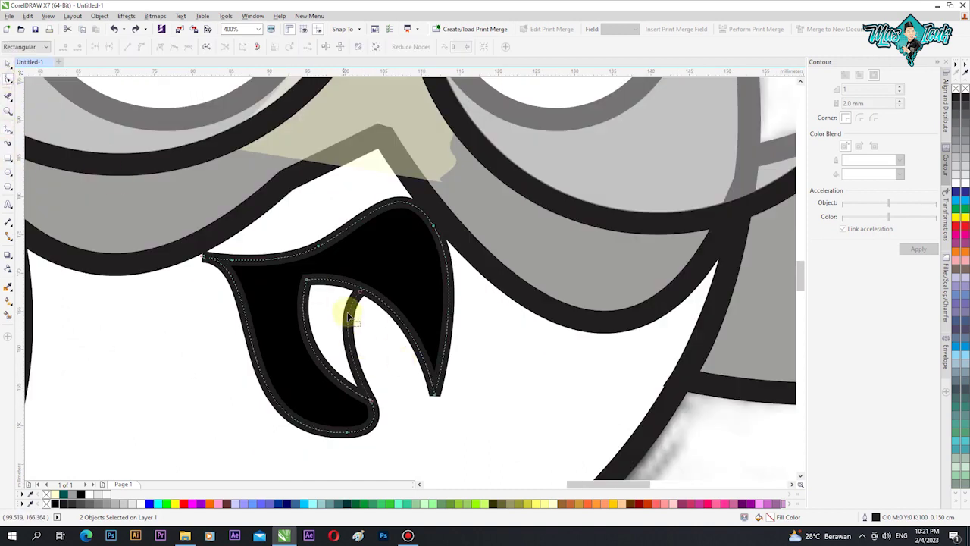
pyautogui.click(351, 332)
pyautogui.click(7, 130)
pyautogui.click(361, 290)
pyautogui.click(329, 268)
pyautogui.click(292, 276)
pyautogui.click(330, 268)
pyautogui.click(290, 277)
pyautogui.click(369, 404)
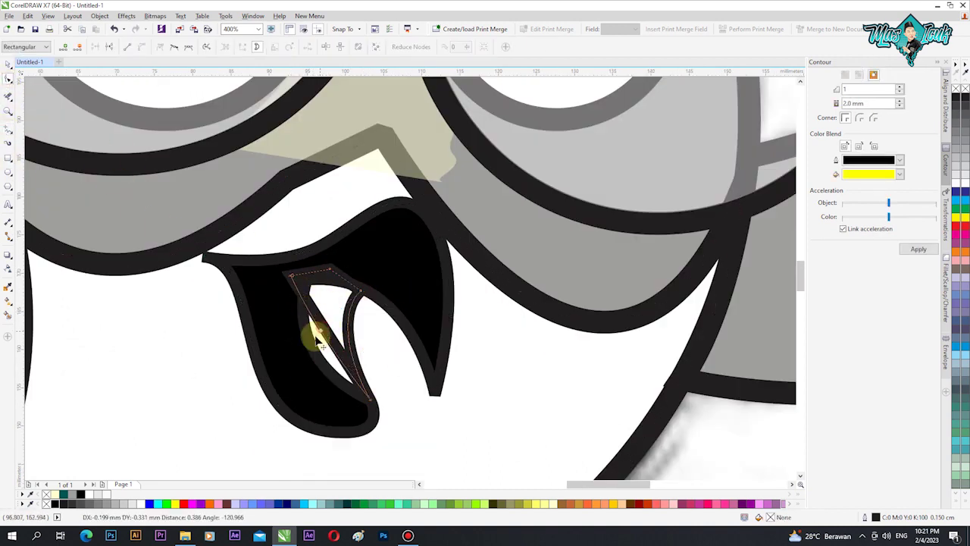
pyautogui.click(79, 494)
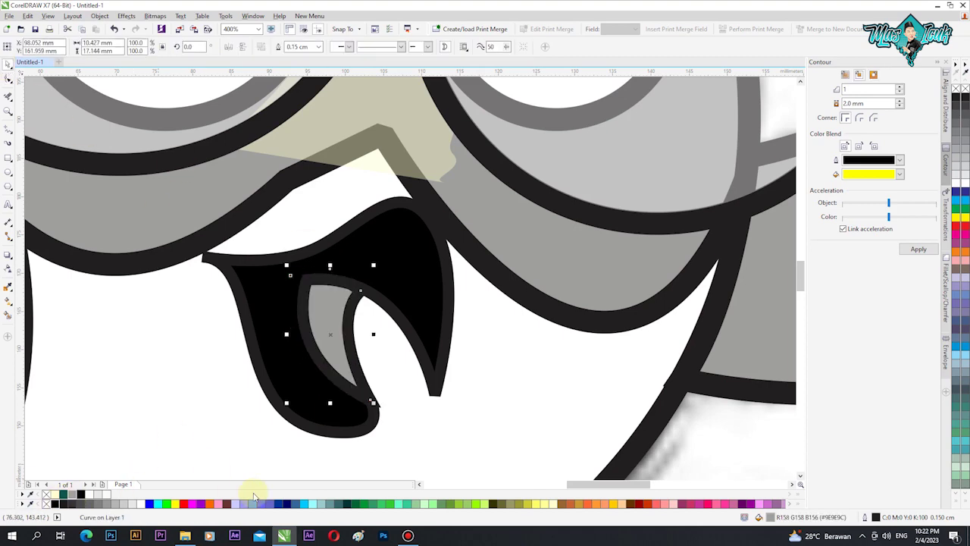
# Move the beak and its mouth parts together back up to the base of the forehead patch, between the two lenses
pyautogui.scroll(-3, 645, 162)
pyautogui.scroll(2, 415, 326)
pyautogui.keyDown('shift'); pyautogui.click(416, 305); pyautogui.keyUp('shift')
pyautogui.moveTo(416, 305); pyautogui.dragTo(416, 304)
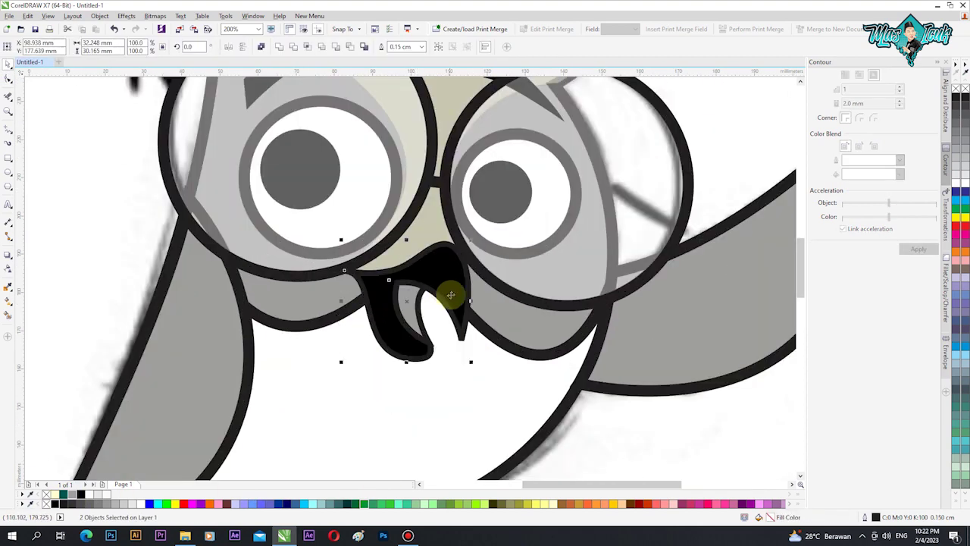
pyautogui.scroll(-1, 451, 295)
pyautogui.press('Escape')
# Recolor the outlines of both round glasses rims to the dark green document color
pyautogui.click(541, 219)
pyautogui.rightClick(64, 494)
pyautogui.press('Escape')
pyautogui.scroll(-1, 449, 260)
pyautogui.scroll(1, 385, 219)
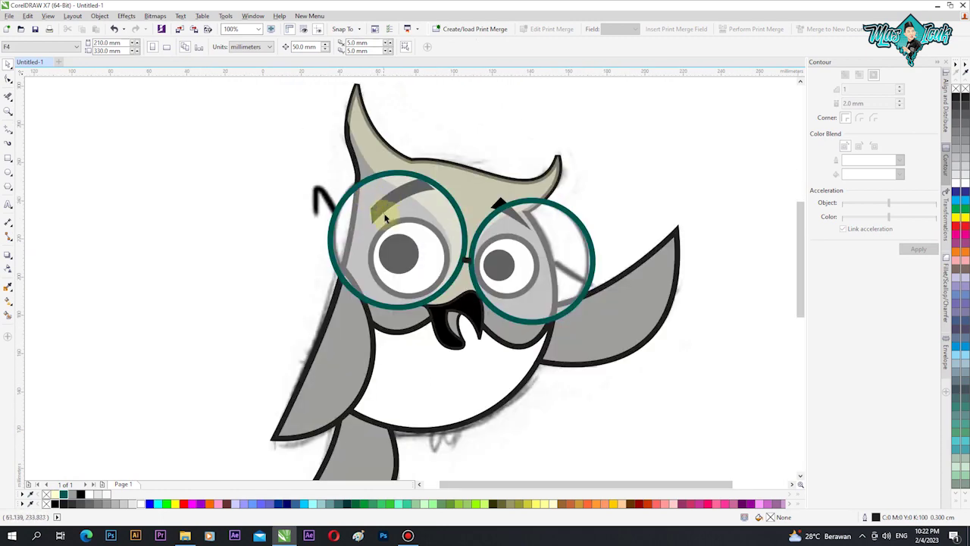
# Select the pale yellow forehead patch and shift it slightly upward over the ear tips
pyautogui.click(381, 173)
pyautogui.click(401, 130)
pyautogui.scroll(1, 354, 88)
pyautogui.click(359, 158)
pyautogui.scroll(-1, 363, 155)
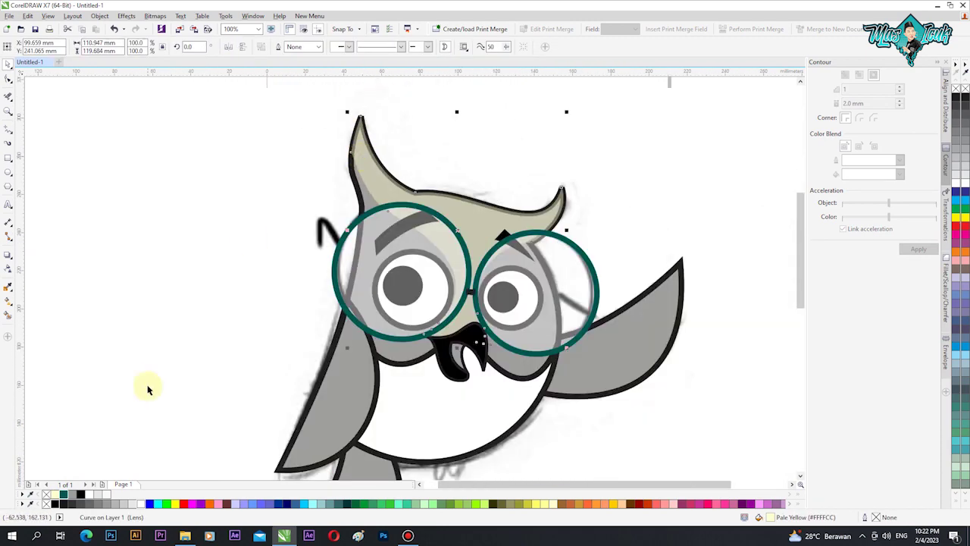
pyautogui.scroll(1, 362, 108)
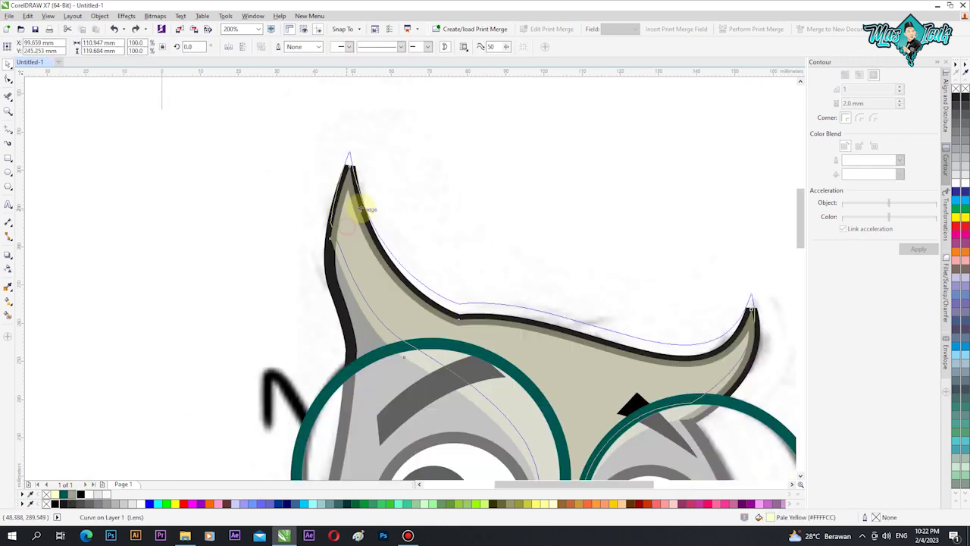
pyautogui.scroll(-2, 346, 177)
pyautogui.press('Escape')
pyautogui.scroll(1, 476, 298)
pyautogui.scroll(-1, 308, 323)
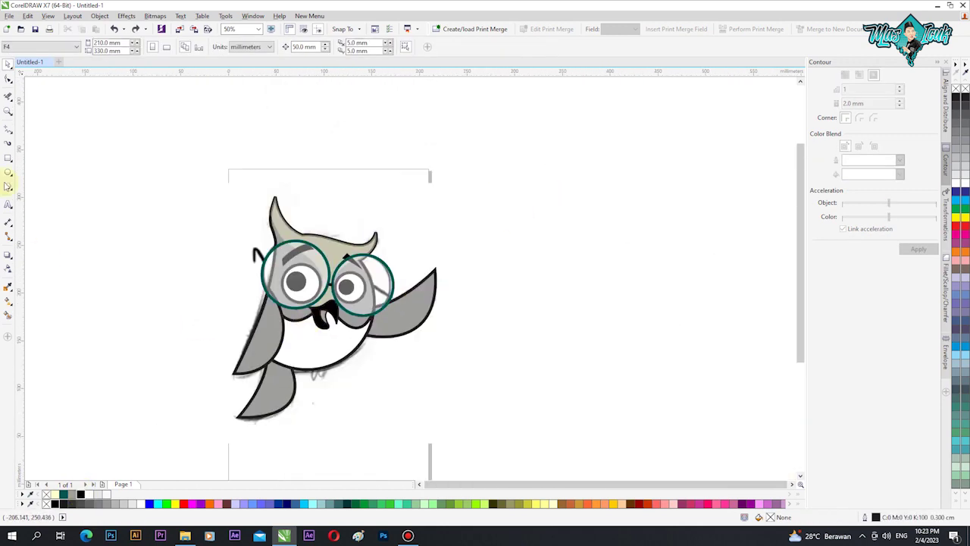
pyautogui.click(7, 129)
pyautogui.scroll(1, 240, 324)
pyautogui.moveTo(268, 333); pyautogui.dragTo(325, 350)
pyautogui.click(7, 79)
pyautogui.hotkey('ctrl', 'z')
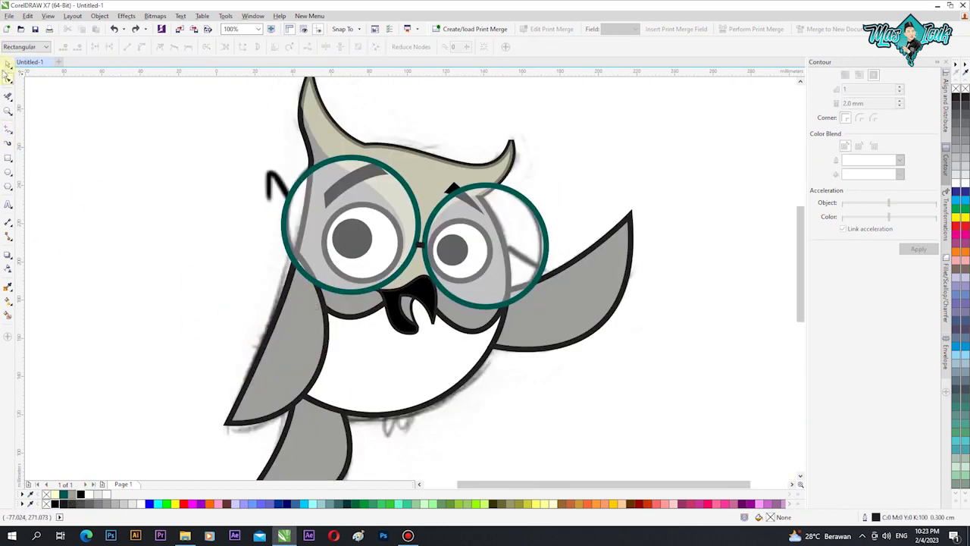
# Draw a line across the lowered wing from its outer edge to its inner edge and bend it into an arc
pyautogui.press('F5')
pyautogui.click(323, 347)
pyautogui.press('F10')
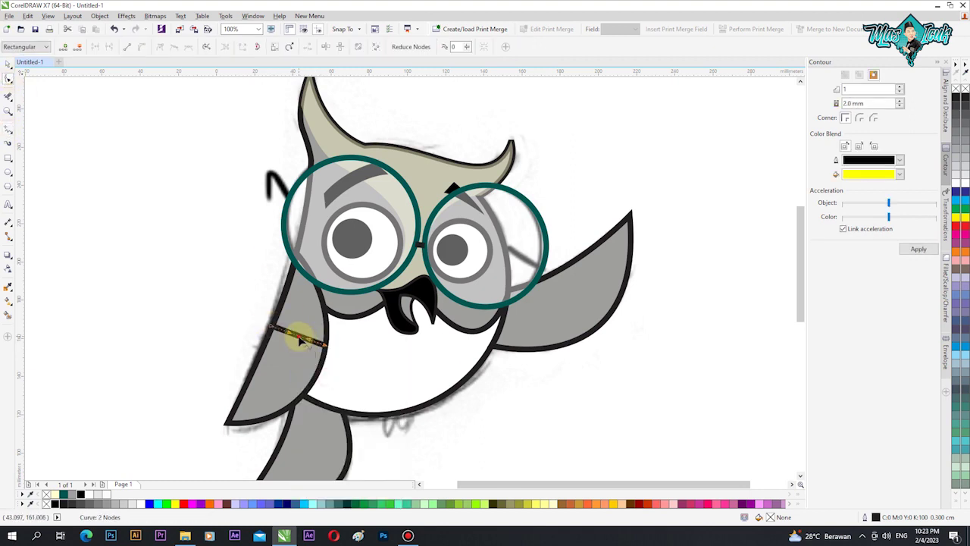
# Draw a line across the middle of the raised wing and bend it into a curve
pyautogui.press('F5')
pyautogui.click(8, 79)
pyautogui.rightClick(564, 301)
pyautogui.click(596, 351)
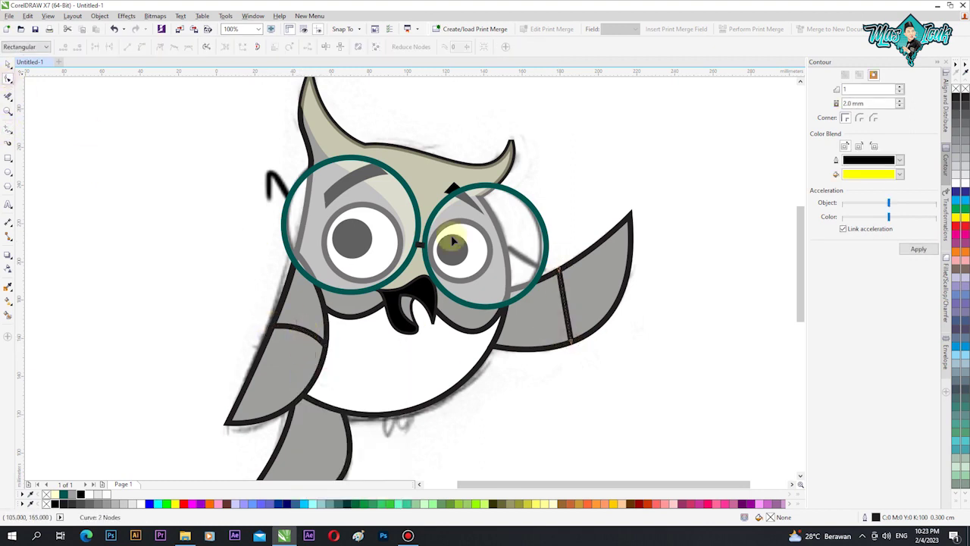
pyautogui.moveTo(564, 304); pyautogui.dragTo(558, 301)
pyautogui.scroll(-1, 609, 323)
pyautogui.press('space')
# Set the Smart Fill outline width to 0.3 cm, try the fill on the lowered wing's tip, and undo that fill
pyautogui.scroll(1, 611, 308)
pyautogui.click(281, 364)
pyautogui.click(8, 311)
pyautogui.click(292, 373)
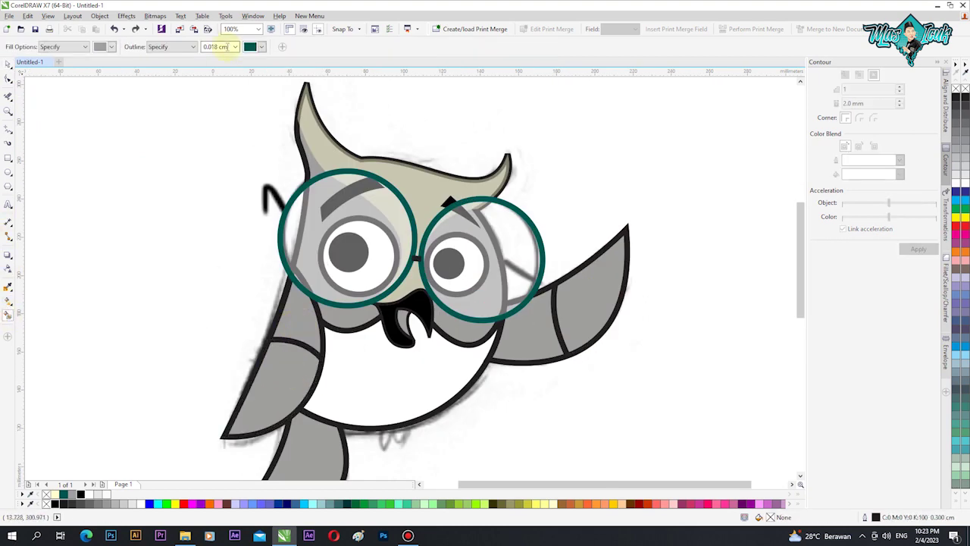
pyautogui.click(235, 47)
pyautogui.click(212, 140)
pyautogui.click(278, 376)
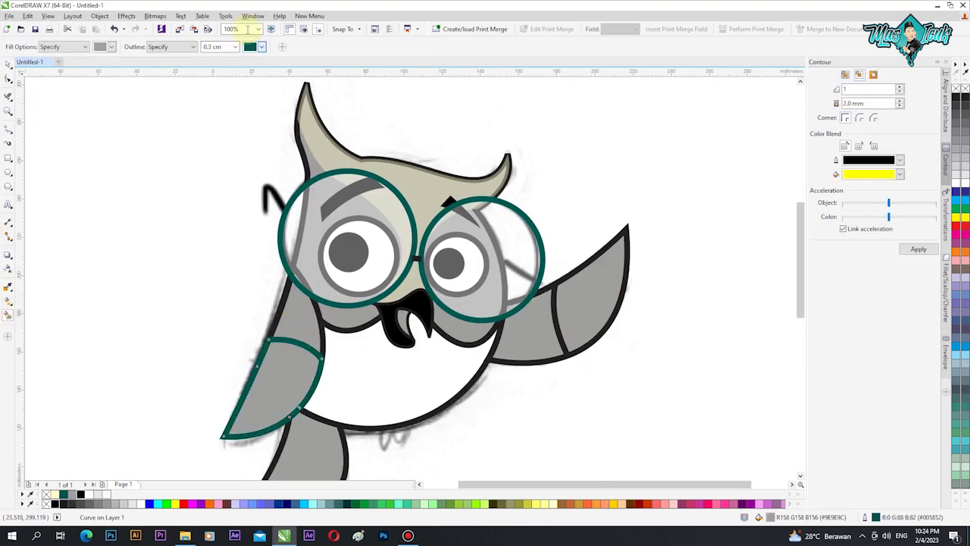
pyautogui.hotkey('ctrl', 'z')
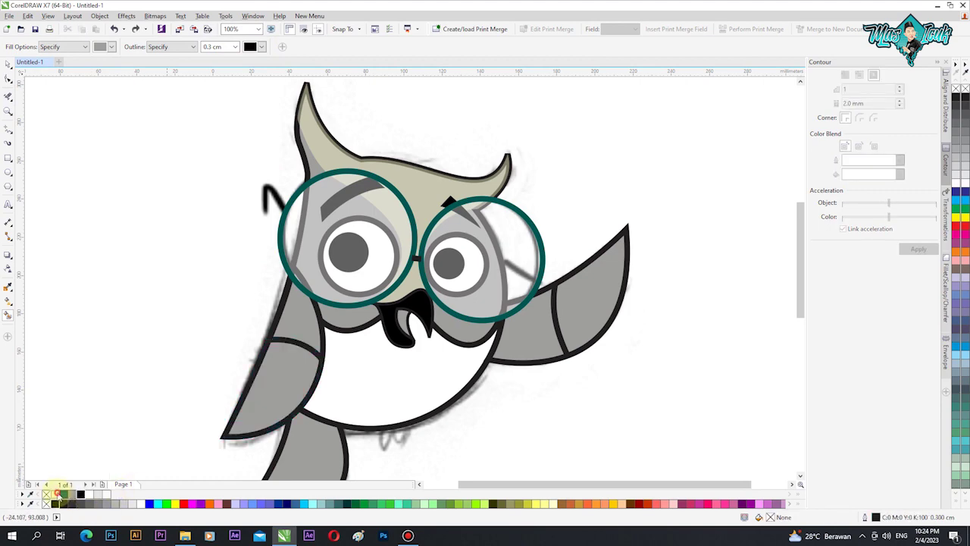
# Smart-fill the tip sections of both wings with Pale Yellow (#FFFFCC) and a black 0.3 cm outline
pyautogui.click(58, 494)
pyautogui.click(280, 394)
pyautogui.click(587, 299)
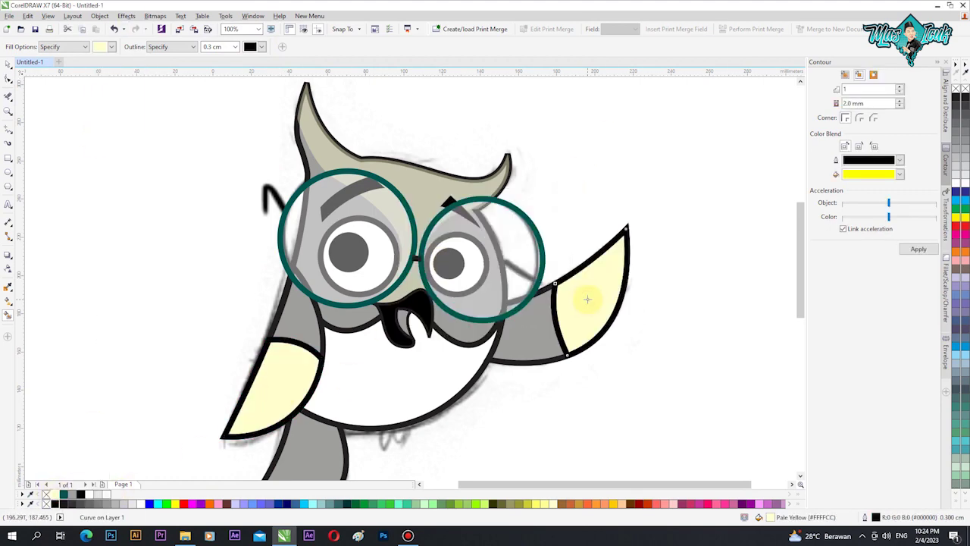
pyautogui.press('space')
pyautogui.scroll(-1, 400, 328)
pyautogui.scroll(1, 349, 410)
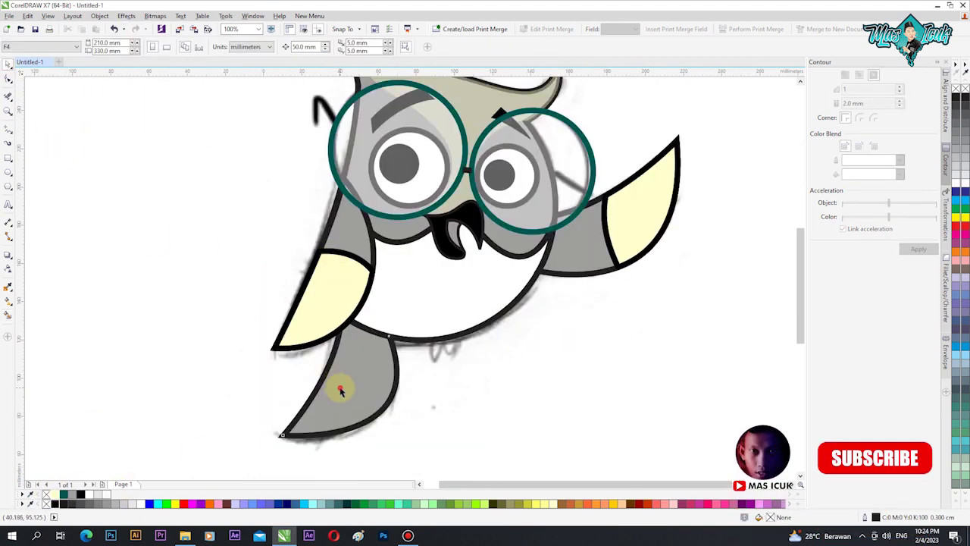
# Place the pale yellow forehead patch inside the owl's body shape as a PowerClip
pyautogui.scroll(-1, 339, 388)
pyautogui.scroll(1, 347, 214)
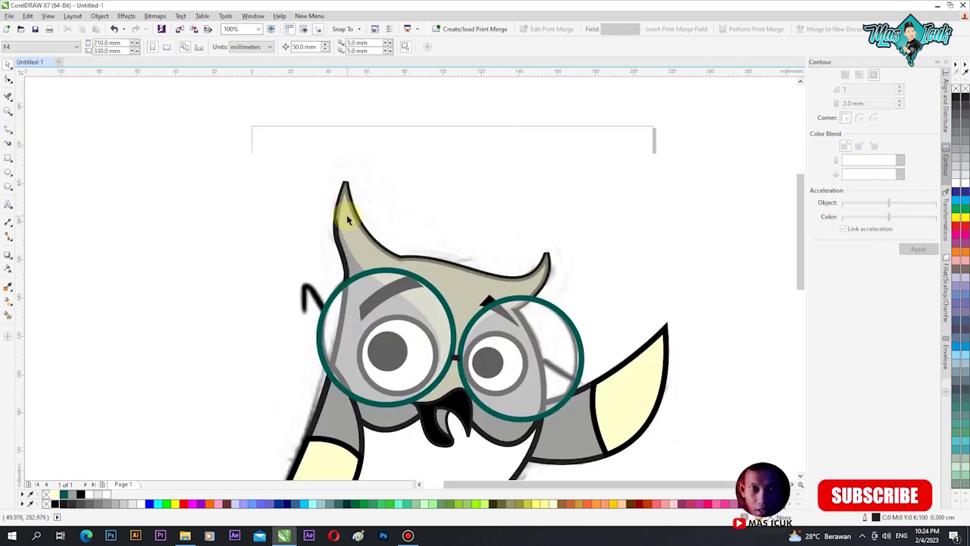
pyautogui.click(346, 215)
pyautogui.hotkey('shift', 'pagedown')
pyautogui.hotkey('ctrl', 'z')
pyautogui.click(439, 264)
pyautogui.click(525, 172)
pyautogui.moveTo(518, 232); pyautogui.dragTo(460, 197)
pyautogui.click(302, 147)
# Apply a 0.3 cm outline with mitered corners to the owl's body using the Outline Pen settings
pyautogui.press('F12')
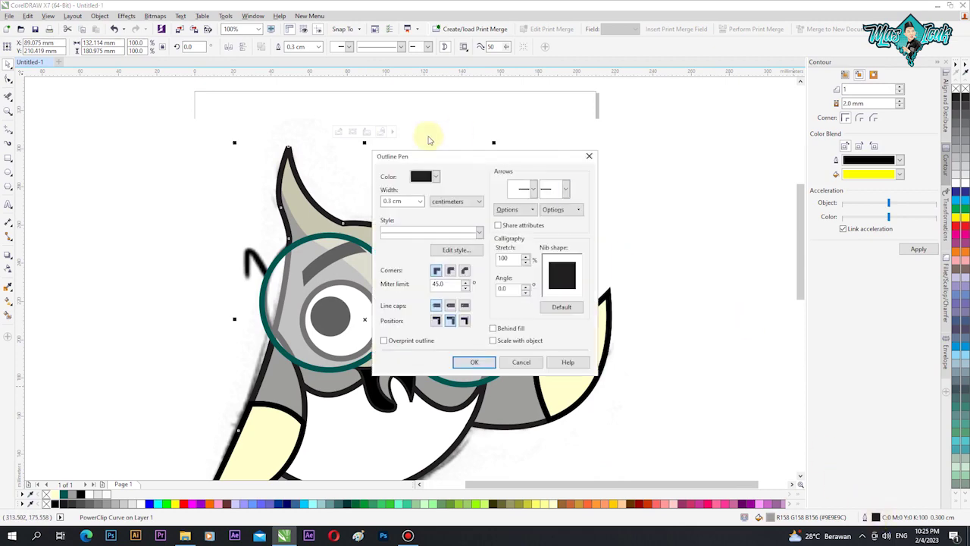
pyautogui.press('Return')
pyautogui.scroll(-2, 485, 195)
pyautogui.scroll(2, 392, 231)
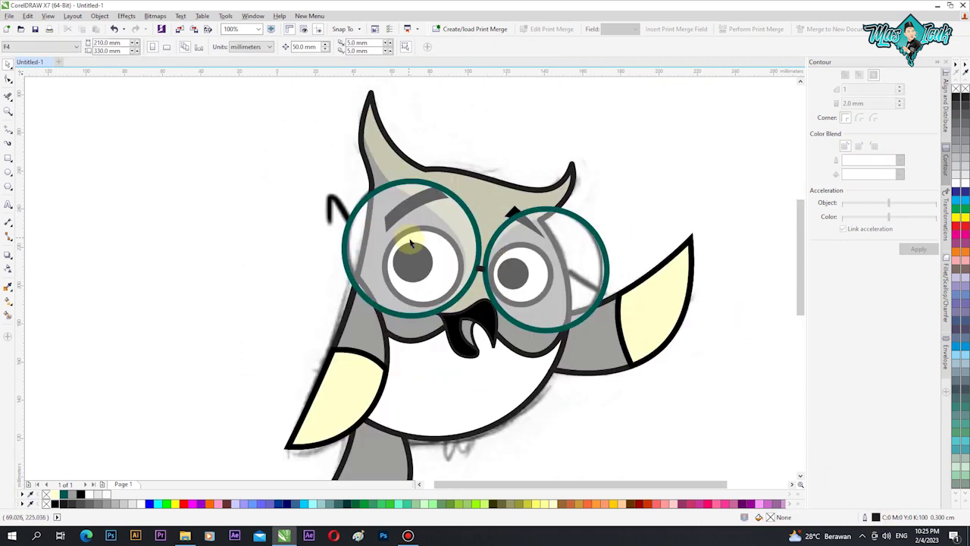
# Remove the transparency from the forehead patch inside the body's PowerClip and finish editing its contents
pyautogui.click(422, 455)
pyautogui.click(7, 268)
pyautogui.moveTo(461, 336); pyautogui.dragTo(444, 336)
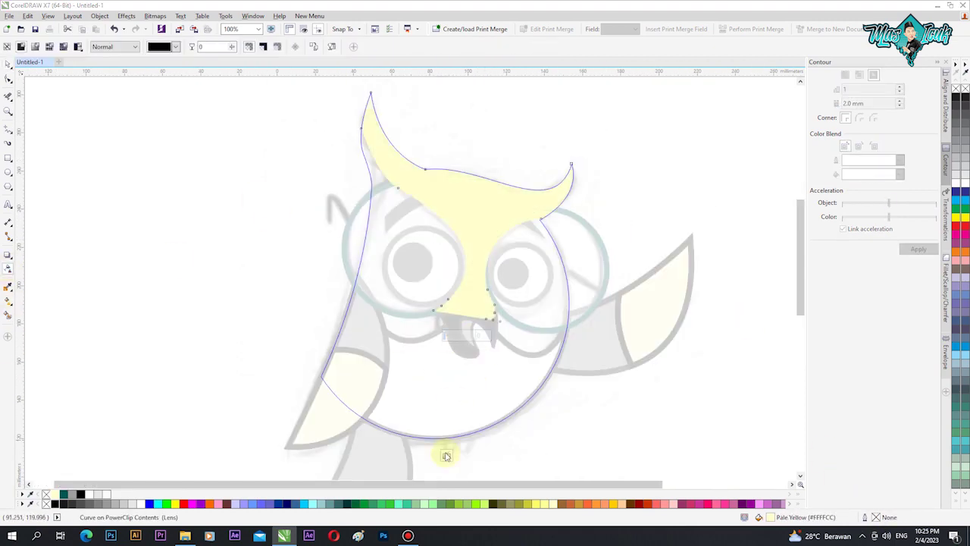
pyautogui.click(446, 455)
pyautogui.click(6, 66)
# Change the body's fill to a light greyish beige, #E0E0CE
pyautogui.scroll(-2, 379, 193)
pyautogui.scroll(2, 416, 254)
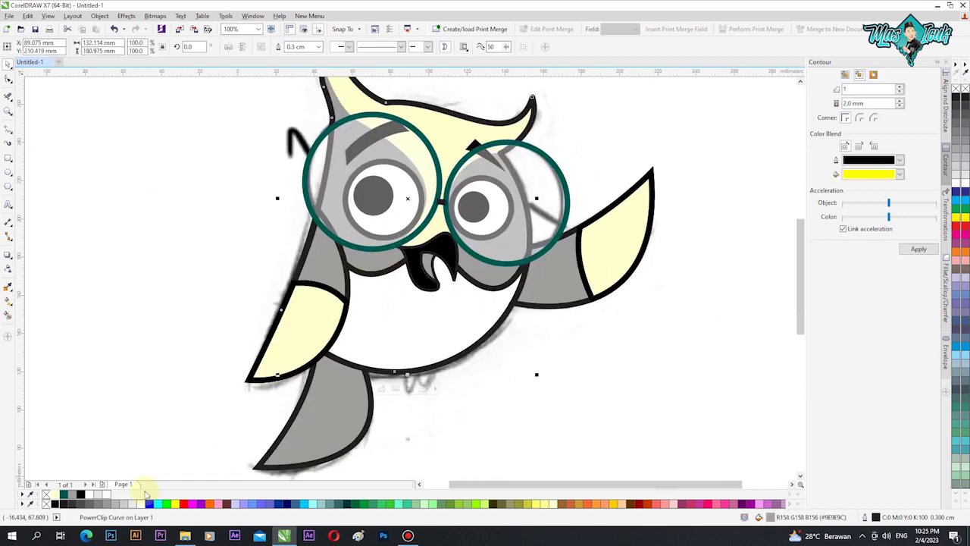
pyautogui.click(53, 497)
pyautogui.doubleClick(759, 517)
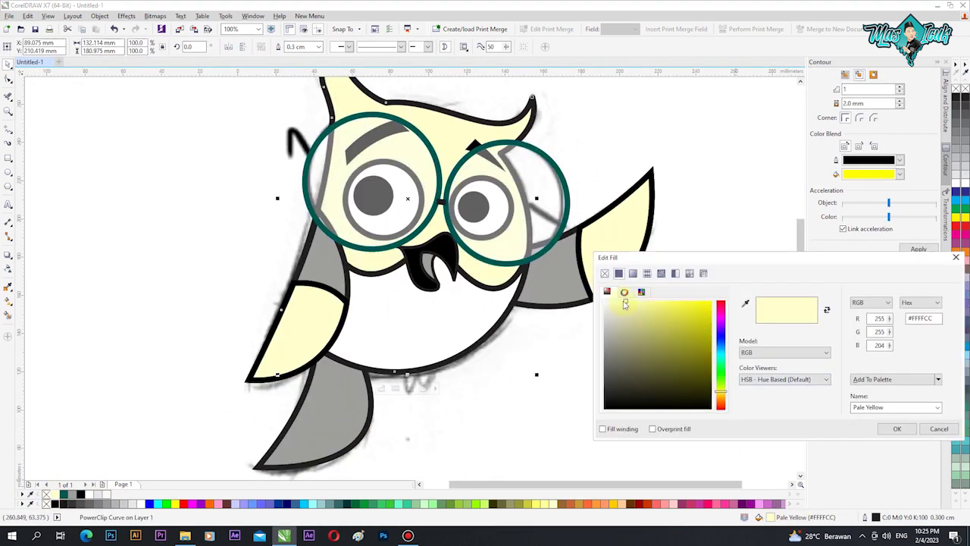
pyautogui.moveTo(614, 304)
pyautogui.mouseDown()
pyautogui.moveTo(598, 397)
pyautogui.moveTo(629, 325)
pyautogui.moveTo(620, 316)
pyautogui.mouseUp()
pyautogui.click(622, 317)
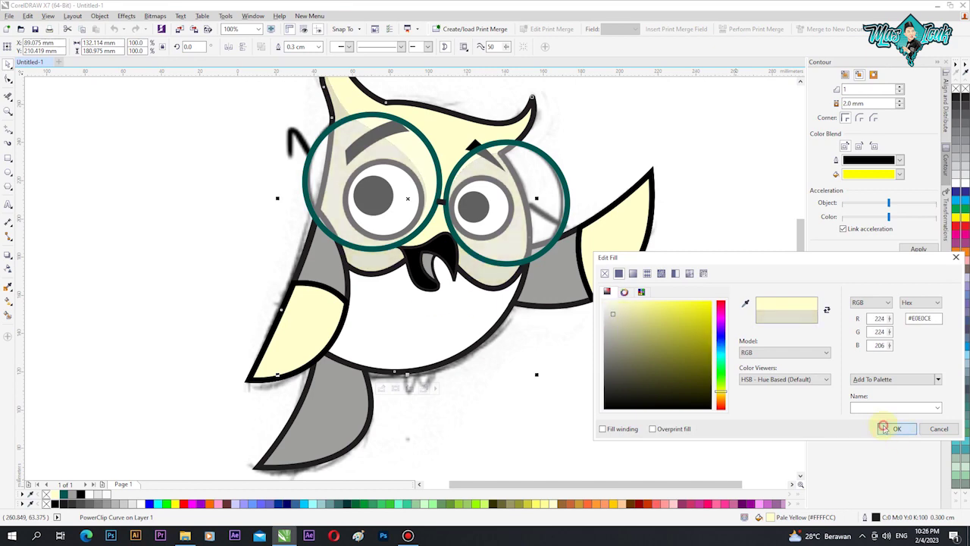
pyautogui.click(893, 429)
# Draw the hooked glasses temple beside the larger lens, about 11 by 14 mm, with a dark green 0.3 cm outline
pyautogui.scroll(-2, 318, 263)
pyautogui.scroll(2, 499, 301)
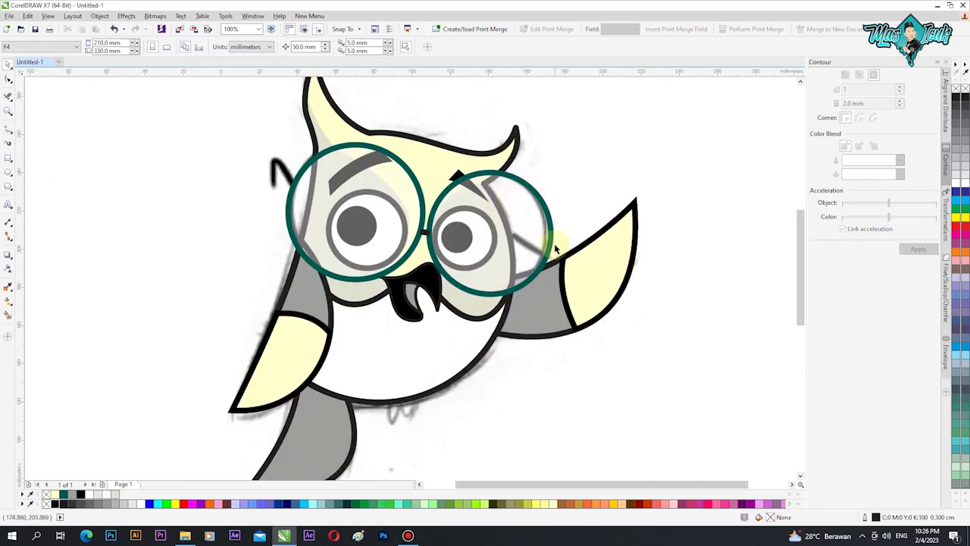
pyautogui.press('F5')
pyautogui.moveTo(274, 159); pyautogui.dragTo(297, 186)
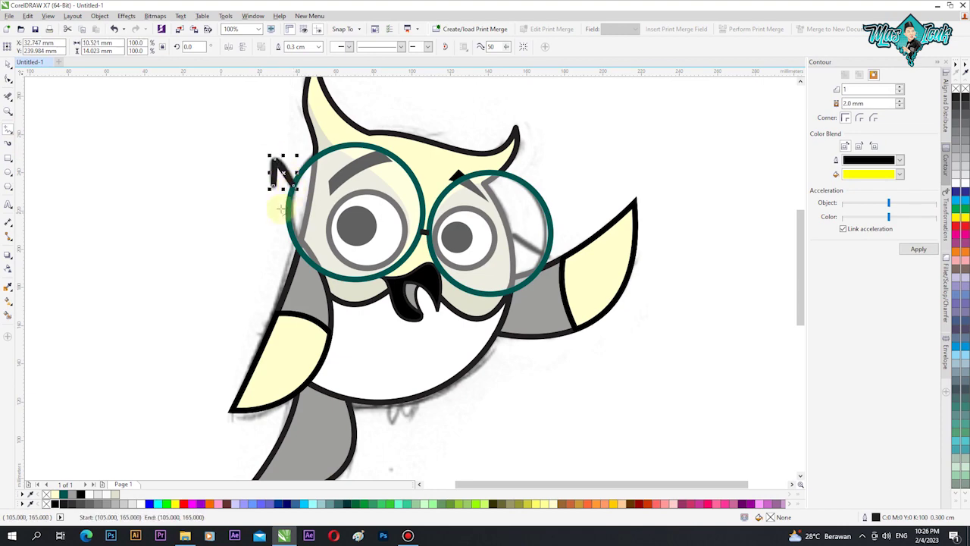
pyautogui.press('Escape')
pyautogui.scroll(-1, 538, 242)
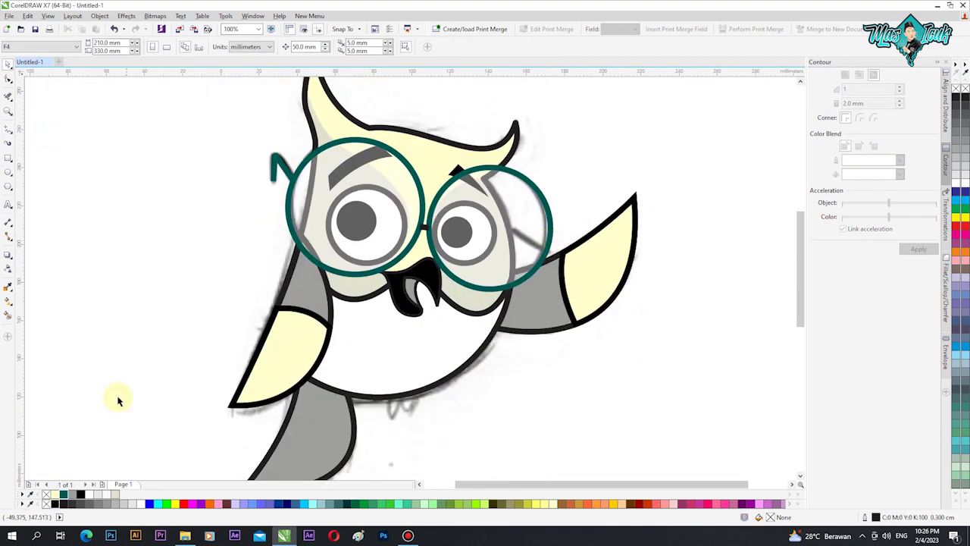
# Draw the other temple as a diagonal line, about 18 by 13 mm, behind the smaller lens in dark green (#005852)
pyautogui.click(514, 231)
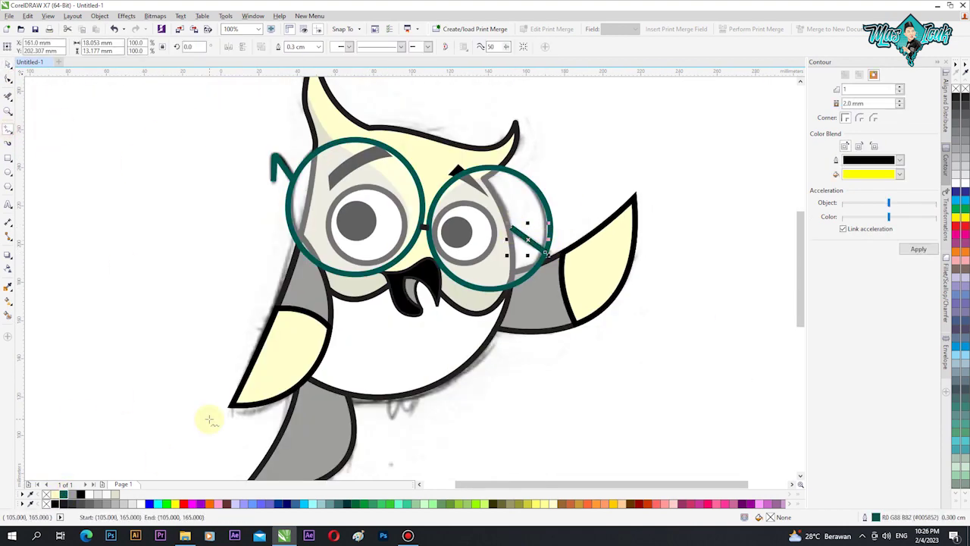
pyautogui.scroll(-3, 559, 314)
pyautogui.scroll(4, 374, 250)
pyautogui.scroll(-2, 375, 249)
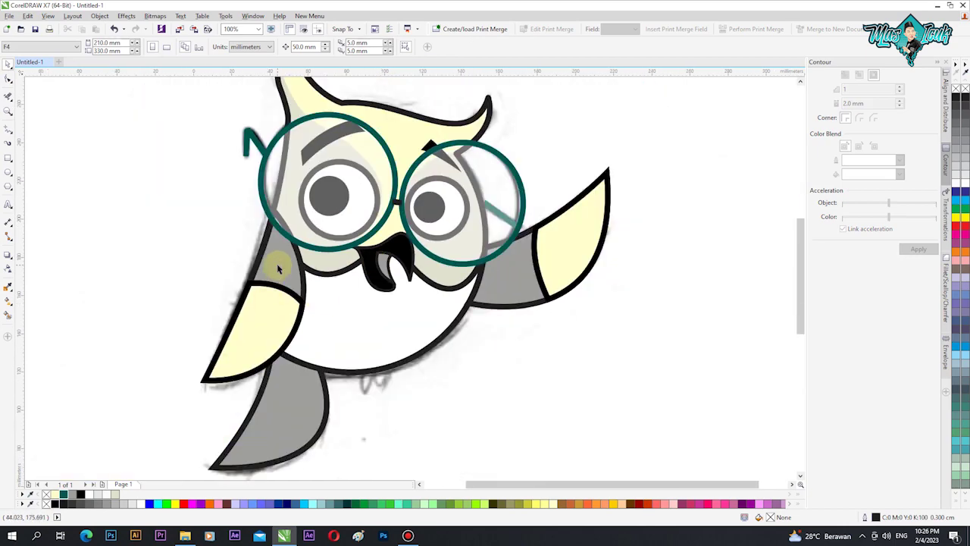
# Recolor the outlines of the belly, the tail and both wings to pure black
pyautogui.click(384, 370)
pyautogui.click(171, 444)
pyautogui.click(262, 432)
pyautogui.rightClick(55, 502)
pyautogui.click(530, 299)
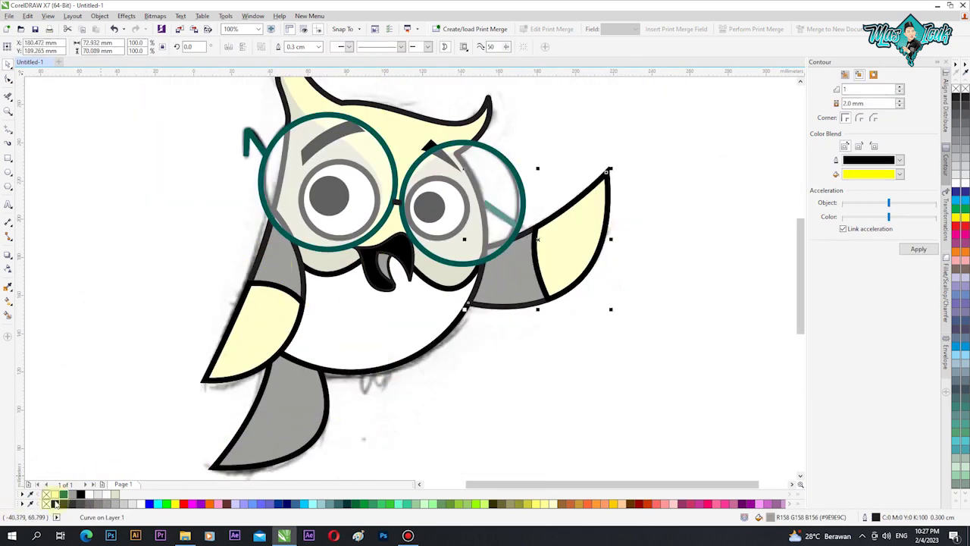
pyautogui.rightClick(55, 502)
pyautogui.click(518, 395)
pyautogui.scroll(-1, 473, 354)
pyautogui.scroll(1, 385, 244)
pyautogui.click(351, 367)
pyautogui.rightClick(56, 502)
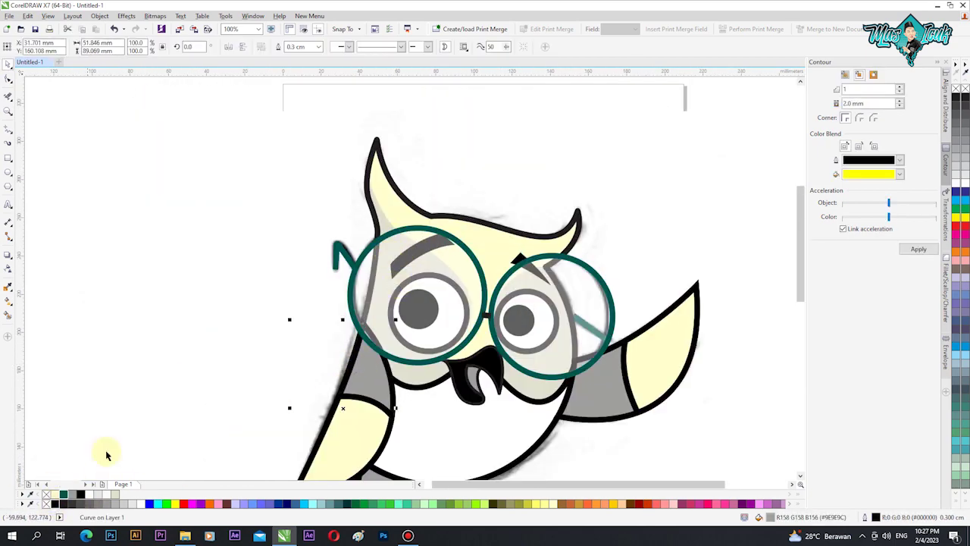
pyautogui.click(199, 390)
# Draw a clawed foot with two pointed toes over the belly's lower edge using the Pen tool
pyautogui.scroll(-1, 281, 346)
pyautogui.scroll(-1, 499, 208)
pyautogui.scroll(2, 447, 281)
pyautogui.click(8, 129)
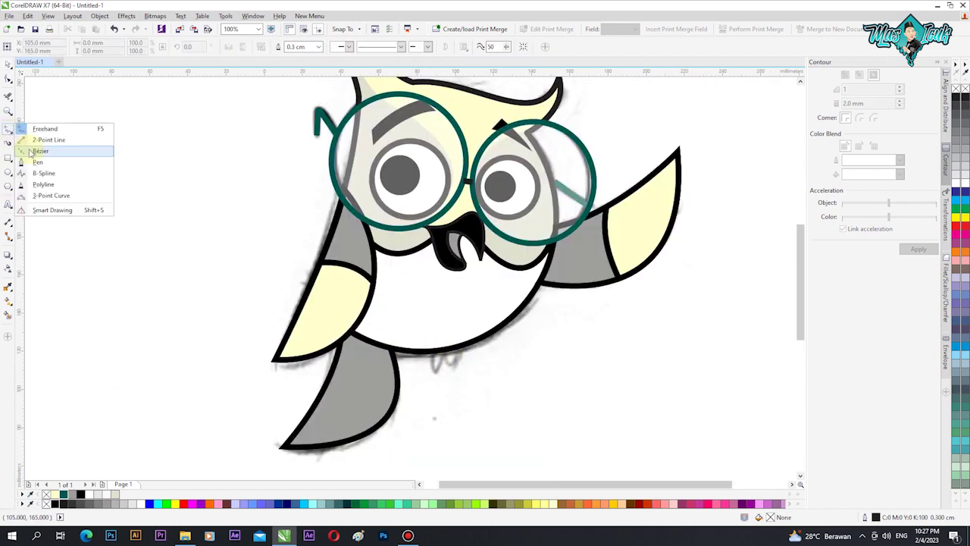
pyautogui.click(37, 159)
pyautogui.scroll(2, 440, 352)
pyautogui.click(447, 305)
pyautogui.moveTo(415, 332); pyautogui.dragTo(423, 407)
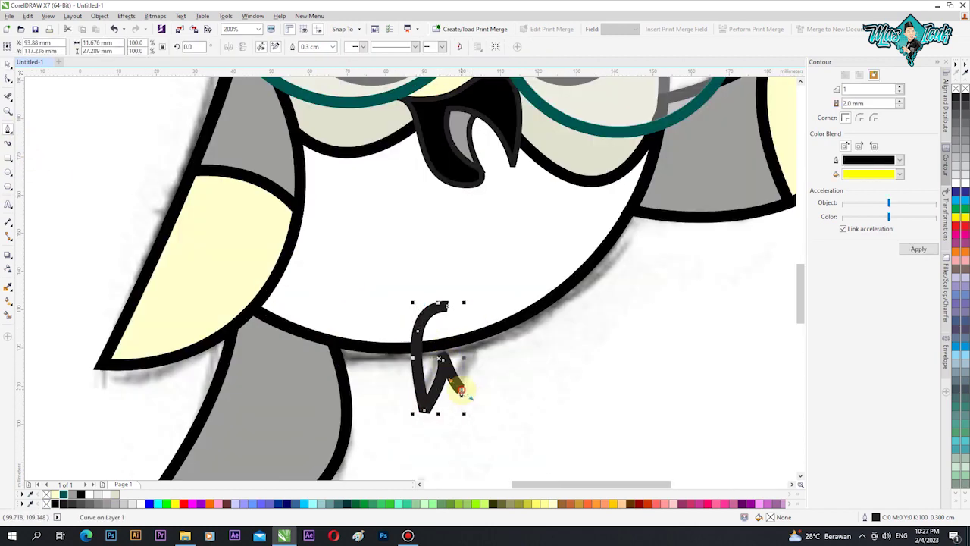
pyautogui.click(447, 303)
pyautogui.press('F10')
# Place a duplicate of the clawed foot beside it along the belly's lower edge, closer to the tail
pyautogui.click(7, 65)
pyautogui.moveTo(448, 358); pyautogui.dragTo(339, 351)
pyautogui.rightClick(339, 351)
pyautogui.moveTo(360, 310); pyautogui.dragTo(360, 317)
# Fill both clawed feet with light grey and recolor their outlines to black
pyautogui.keyDown('shift'); pyautogui.click(450, 360); pyautogui.keyUp('shift')
pyautogui.click(72, 494)
pyautogui.click(99, 495)
pyautogui.click(390, 385)
pyautogui.scroll(-2, 371, 342)
pyautogui.click(363, 338)
pyautogui.keyDown('shift'); pyautogui.click(391, 340); pyautogui.keyUp('shift')
pyautogui.rightClick(55, 503)
pyautogui.click(425, 343)
# Draw a closed feather pattern about 37 mm wide and 47 mm high over the lowered wing's yellow tip using the Pen tool
pyautogui.scroll(1, 338, 327)
pyautogui.scroll(1, 296, 326)
pyautogui.press('F5')
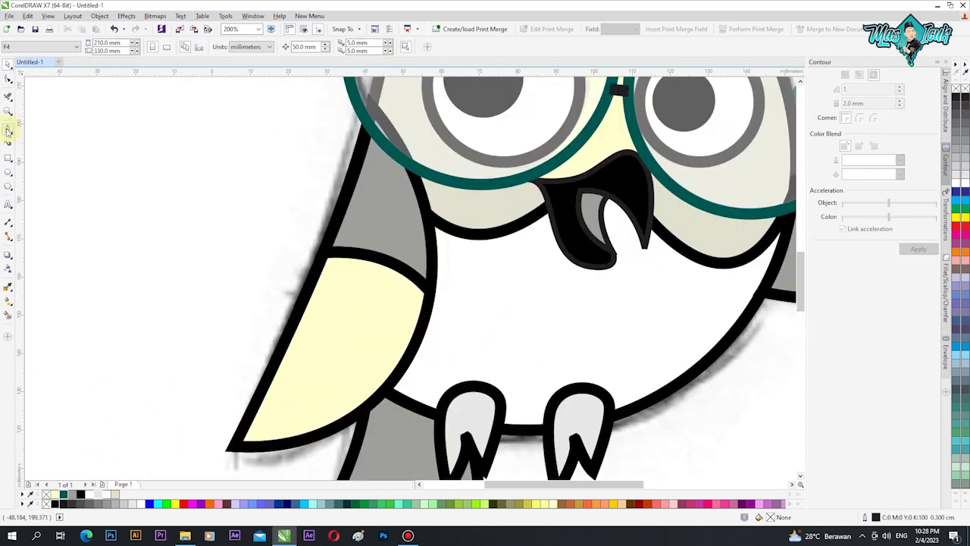
pyautogui.scroll(1, 315, 228)
pyautogui.moveTo(321, 299); pyautogui.dragTo(319, 309)
pyautogui.scroll(-2, 327, 250)
pyautogui.click(302, 311)
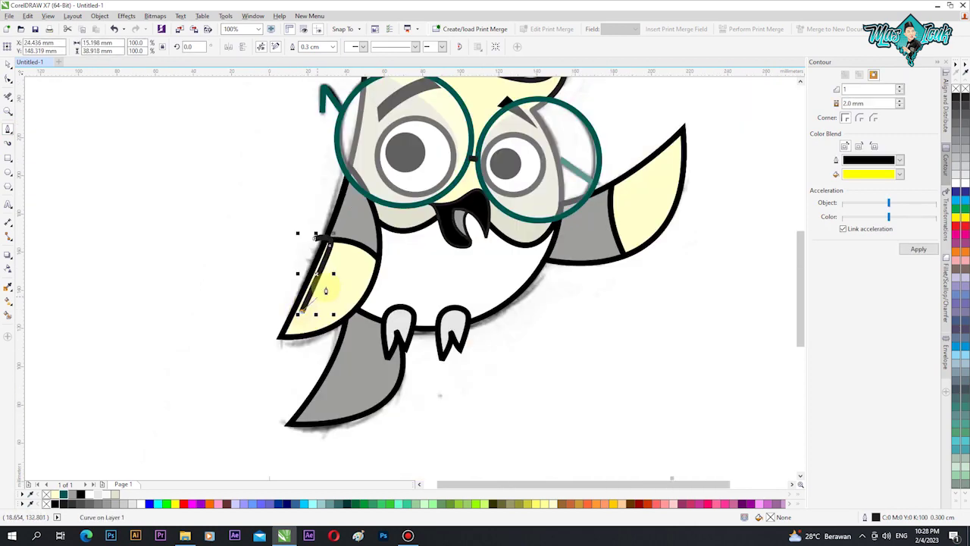
pyautogui.scroll(1, 327, 285)
pyautogui.moveTo(343, 218); pyautogui.dragTo(355, 214)
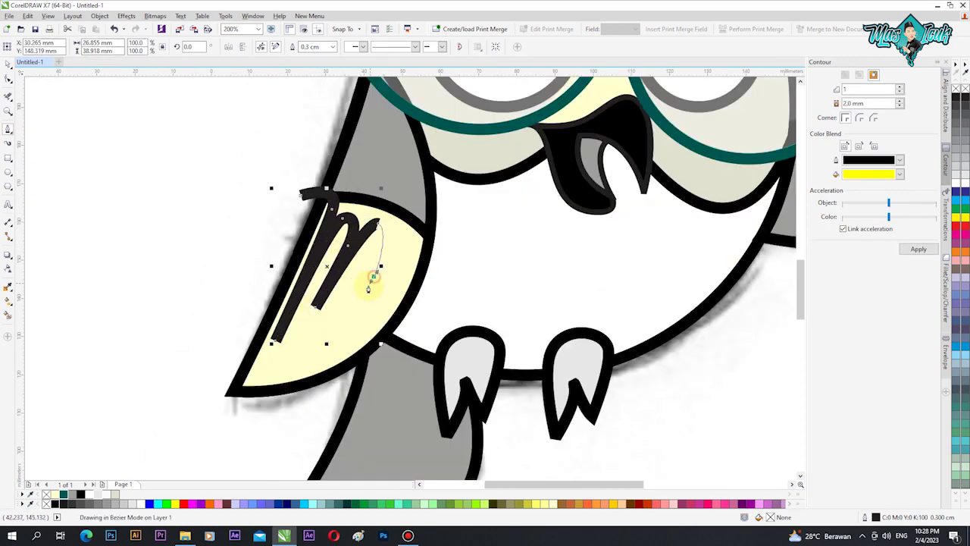
pyautogui.click(417, 177)
pyautogui.click(321, 159)
pyautogui.click(301, 194)
pyautogui.press('space')
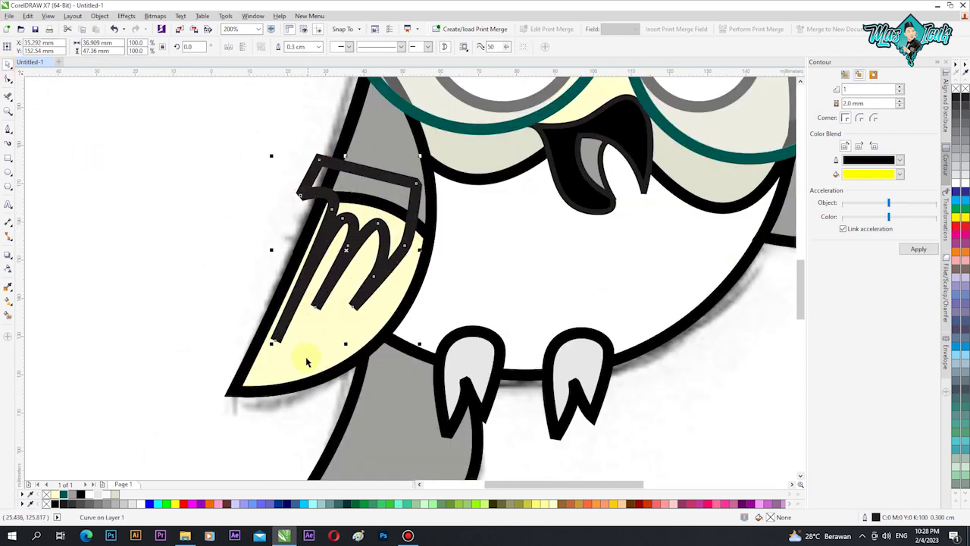
# Intersect the feather pattern with the lowered wing's yellow tip and delete the original pattern curve
pyautogui.keyDown('shift'); pyautogui.click(310, 356); pyautogui.keyUp('shift')
pyautogui.click(302, 47)
pyautogui.click(314, 176)
pyautogui.press('Delete')
# Fill the intersected feather shape with olive #B5B576 and remove its outline
pyautogui.doubleClick(771, 517)
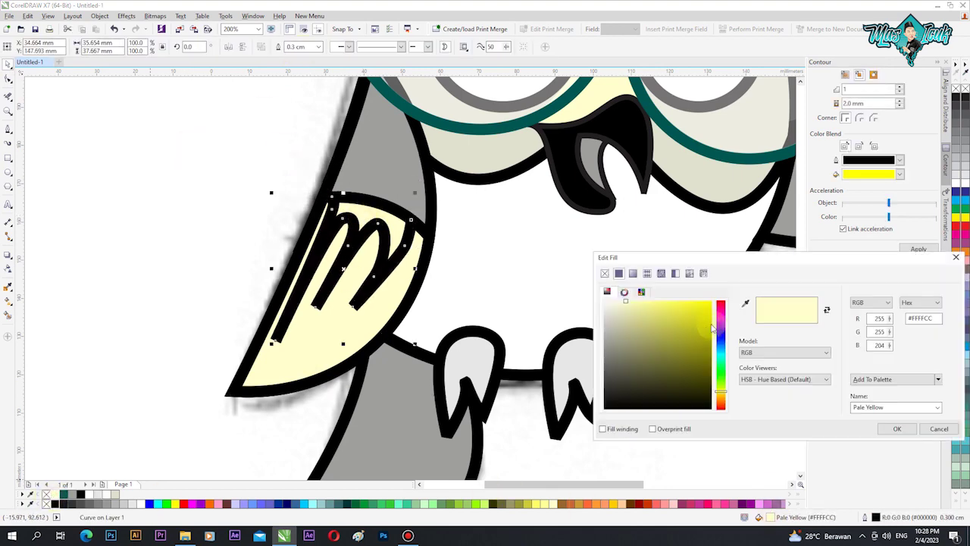
pyautogui.click(641, 331)
pyautogui.click(897, 429)
pyautogui.rightClick(46, 494)
# Nudge the olive feather shape slightly so it sits against the black band and edge of the lowered wing's yellow tip
pyautogui.click(126, 394)
pyautogui.scroll(1, 395, 224)
pyautogui.moveTo(430, 218); pyautogui.dragTo(428, 228)
pyautogui.scroll(-3, 317, 242)
pyautogui.click(220, 254)
pyautogui.scroll(2, 316, 240)
pyautogui.click(296, 228)
pyautogui.scroll(1, 299, 230)
pyautogui.moveTo(310, 231); pyautogui.dragTo(303, 231)
pyautogui.scroll(1, 417, 265)
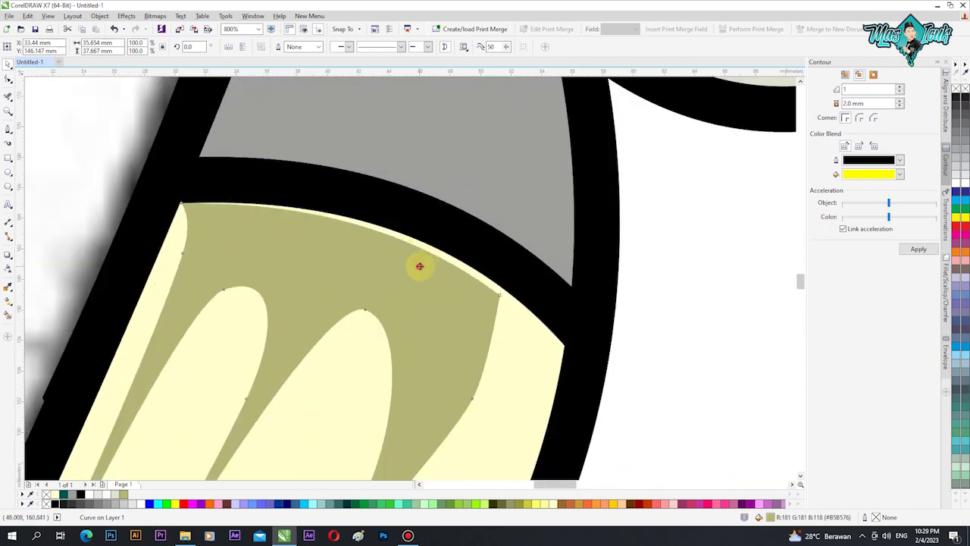
# Lighten the lowered wing's feather shading to a pale olive slightly darker than the yellow tip
pyautogui.scroll(-2, 349, 264)
pyautogui.doubleClick(771, 517)
pyautogui.moveTo(697, 372); pyautogui.dragTo(626, 311)
pyautogui.click(899, 430)
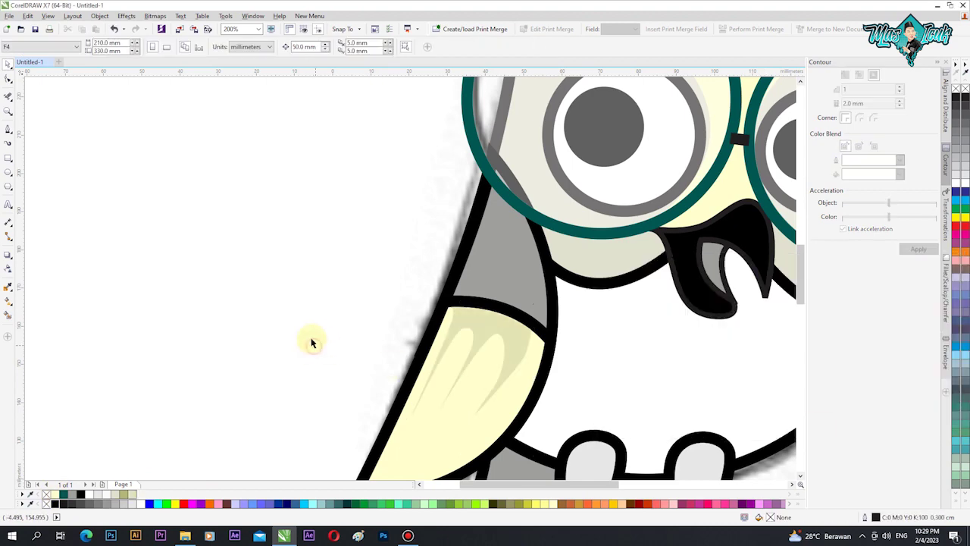
pyautogui.click(313, 347)
# Draw a closed feather pattern about 39 mm wide and 68 mm high over the raised wing's yellow tip using the Pen tool
pyautogui.scroll(-2, 313, 346)
pyautogui.scroll(1, 492, 366)
pyautogui.click(7, 131)
pyautogui.scroll(2, 533, 249)
pyautogui.click(355, 241)
pyautogui.click(620, 82)
pyautogui.moveTo(557, 188); pyautogui.dragTo(554, 192)
pyautogui.moveTo(405, 293); pyautogui.dragTo(396, 327)
pyautogui.moveTo(411, 352); pyautogui.dragTo(435, 361)
pyautogui.hotkey('ctrl', 'z')
pyautogui.moveTo(557, 240); pyautogui.dragTo(593, 201)
pyautogui.moveTo(390, 372); pyautogui.dragTo(390, 379)
pyautogui.moveTo(421, 433); pyautogui.dragTo(479, 436)
pyautogui.click(544, 336)
pyautogui.scroll(-1, 493, 342)
pyautogui.click(435, 437)
pyautogui.click(430, 307)
pyautogui.click(450, 259)
pyautogui.press('space')
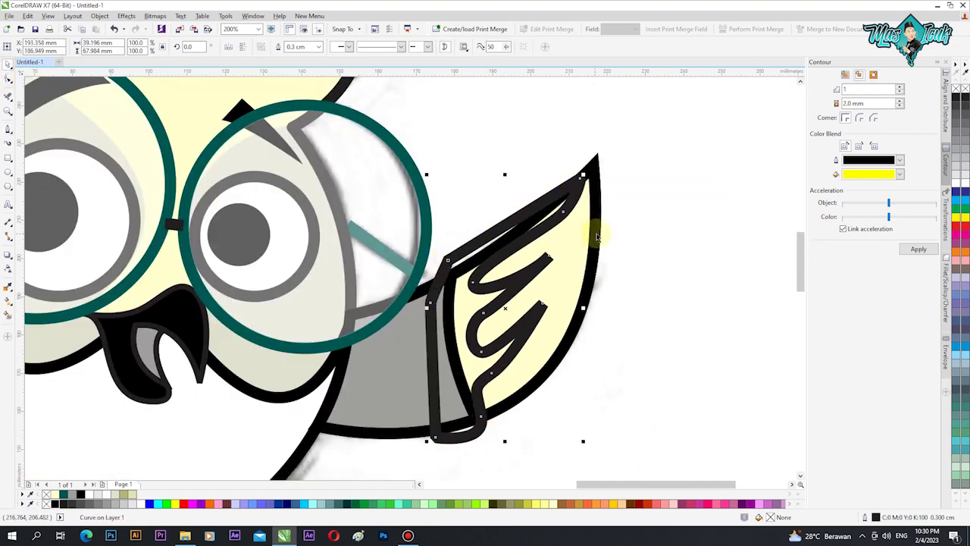
# Intersect the feather pattern with the raised wing's yellow tip and delete the original pattern curve
pyautogui.keyDown('shift'); pyautogui.click(598, 232); pyautogui.keyUp('shift')
pyautogui.click(706, 249)
pyautogui.click(515, 236)
pyautogui.press('Delete')
# Fill the raised wing's feather shape with pale olive #E3E3B3 and remove its outline
pyautogui.click(505, 288)
pyautogui.click(132, 494)
pyautogui.rightClick(45, 494)
# PowerClip the pale olive feather shading inside the raised wing's yellow tip
pyautogui.click(516, 241)
pyautogui.hotkey('alt', 'c')
pyautogui.press('w')
pyautogui.press('p')
pyautogui.click(588, 245)
pyautogui.click(664, 260)
pyautogui.scroll(-1, 664, 261)
# Edit the PowerClip contents of the raised wing's yellow tip, select the feather shading and finish editing
pyautogui.click(298, 352)
pyautogui.click(138, 329)
pyautogui.scroll(-1, 138, 329)
pyautogui.scroll(1, 453, 311)
pyautogui.scroll(-1, 503, 328)
pyautogui.scroll(2, 596, 244)
pyautogui.keyDown('ctrl'); pyautogui.click(564, 253); pyautogui.keyUp('ctrl')
pyautogui.click(562, 253)
pyautogui.scroll(1, 665, 137)
pyautogui.scroll(-2, 658, 159)
pyautogui.click(631, 304)
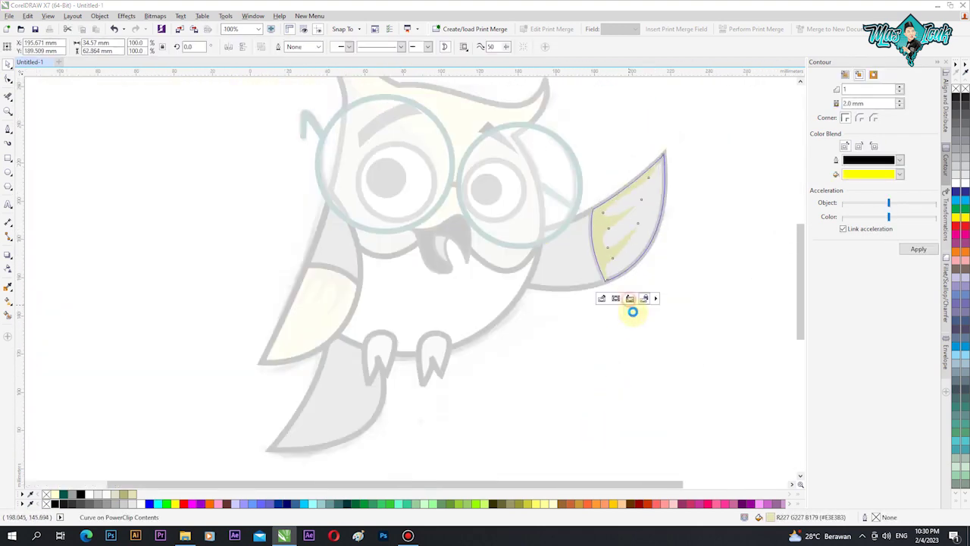
pyautogui.click(588, 360)
# Draw two roughly parallel curved feather lines along the grey tail using the Pen tool
pyautogui.press('space')
pyautogui.scroll(1, 335, 390)
pyautogui.click(341, 314)
pyautogui.scroll(-1, 326, 351)
pyautogui.moveTo(304, 404); pyautogui.dragTo(278, 427)
pyautogui.click(302, 405)
pyautogui.click(344, 354)
pyautogui.moveTo(321, 398); pyautogui.dragTo(307, 410)
pyautogui.click(320, 398)
# Set the outline of both tail feather lines to 0.15 cm wide with rounded corners and round line caps
pyautogui.click(8, 65)
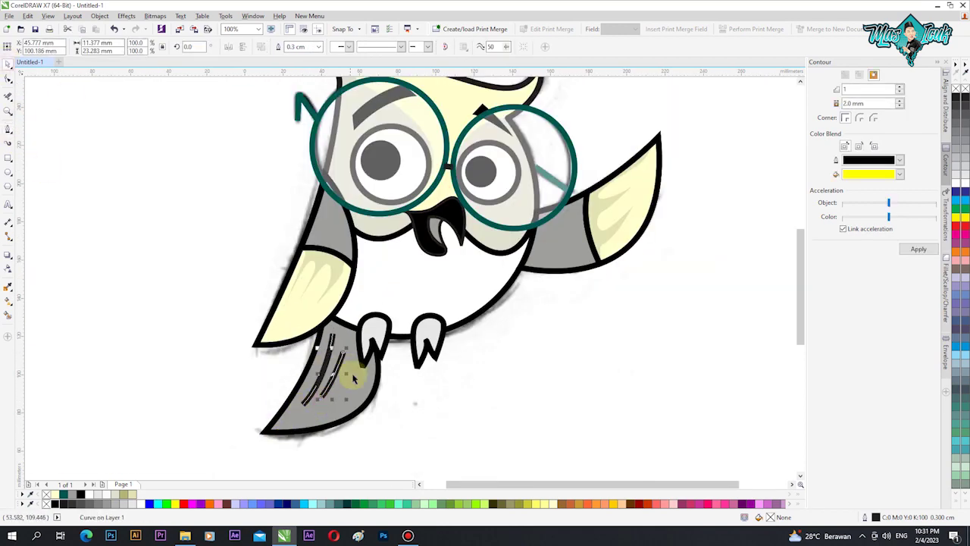
pyautogui.scroll(1, 360, 390)
pyautogui.scroll(-1, 605, 426)
pyautogui.keyDown('shift'); pyautogui.click(430, 418); pyautogui.keyUp('shift')
pyautogui.doubleClick(875, 517)
pyautogui.click(420, 201)
pyautogui.click(398, 273)
pyautogui.click(451, 271)
pyautogui.click(451, 306)
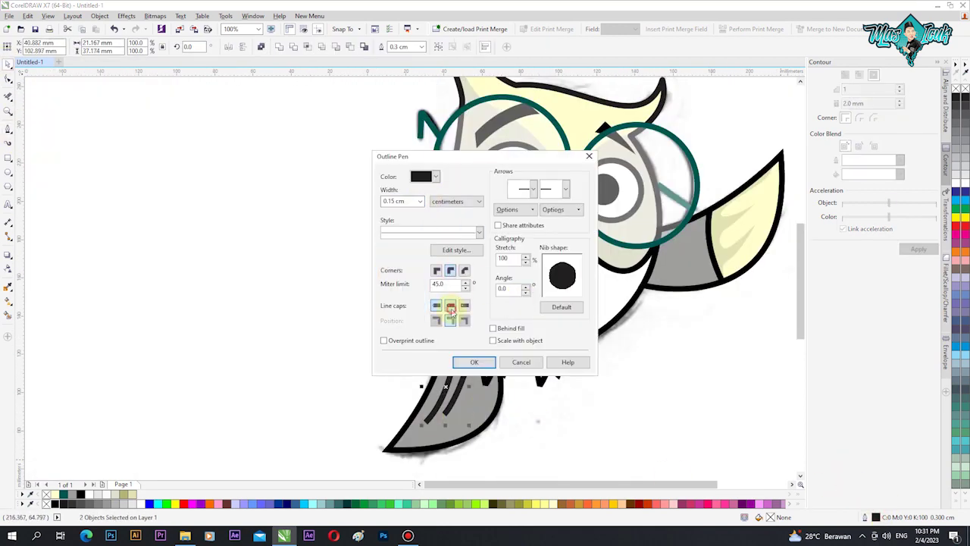
pyautogui.click(475, 362)
# Shift both tail feather lines slightly toward the feet and recolor them to a grey darker than the tail
pyautogui.scroll(1, 477, 419)
pyautogui.click(412, 368)
pyautogui.keyDown('shift'); pyautogui.click(432, 377); pyautogui.keyUp('shift')
pyautogui.moveTo(440, 383); pyautogui.dragTo(448, 389)
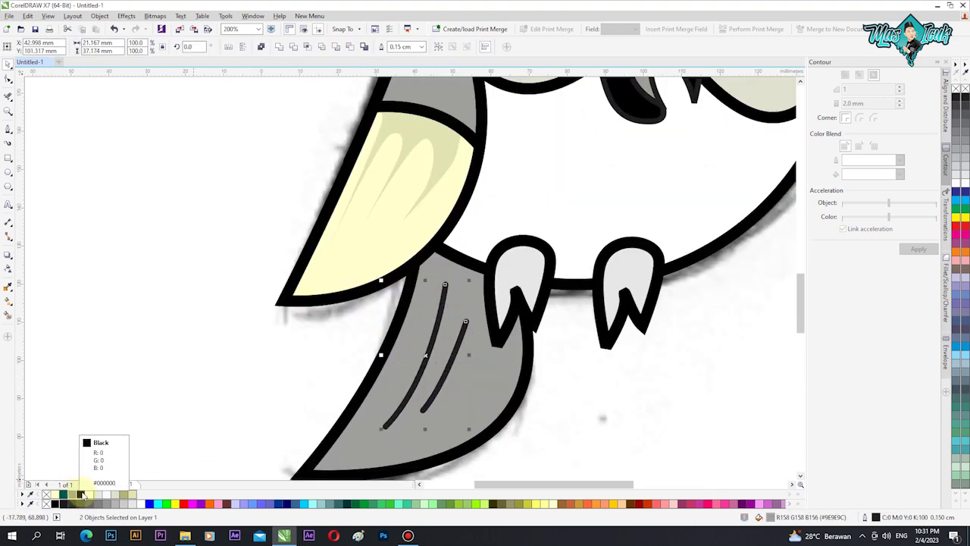
pyautogui.click(141, 496)
pyautogui.rightClick(142, 496)
pyautogui.click(200, 440)
# Move the complete vector owl off the scanned sketch onto the empty area beside the page
pyautogui.scroll(-2, 215, 329)
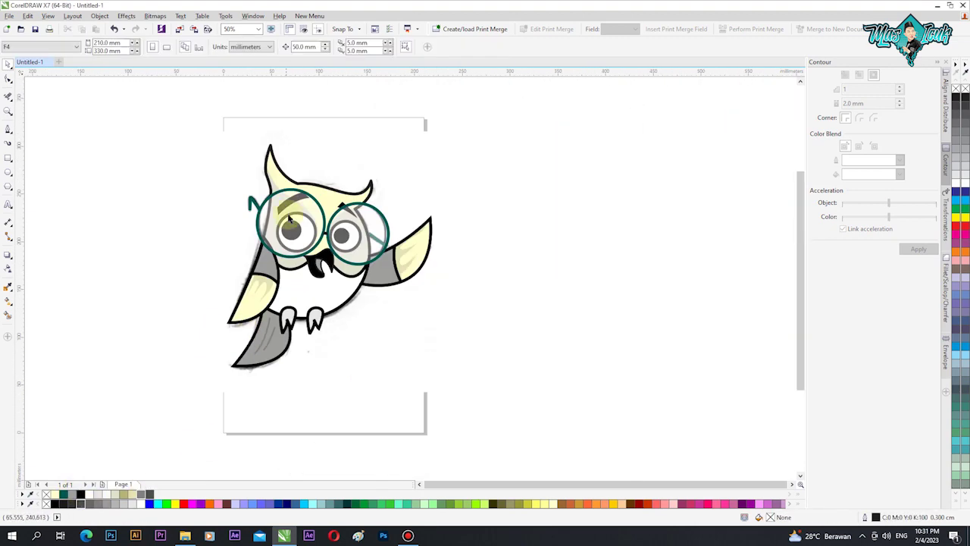
pyautogui.scroll(1, 295, 260)
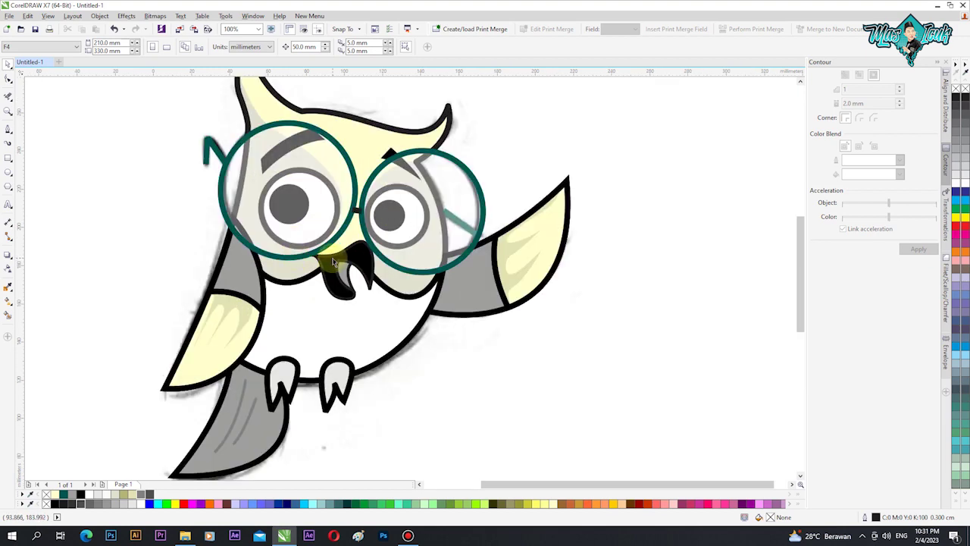
pyautogui.scroll(-1, 332, 262)
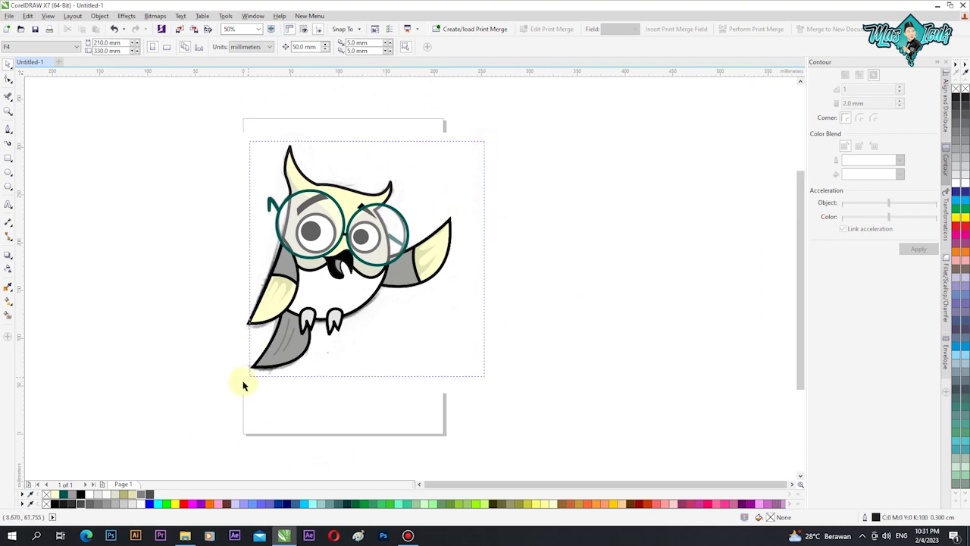
pyautogui.moveTo(224, 397); pyautogui.dragTo(257, 365)
pyautogui.moveTo(345, 275); pyautogui.dragTo(598, 259)
pyautogui.click(582, 426)
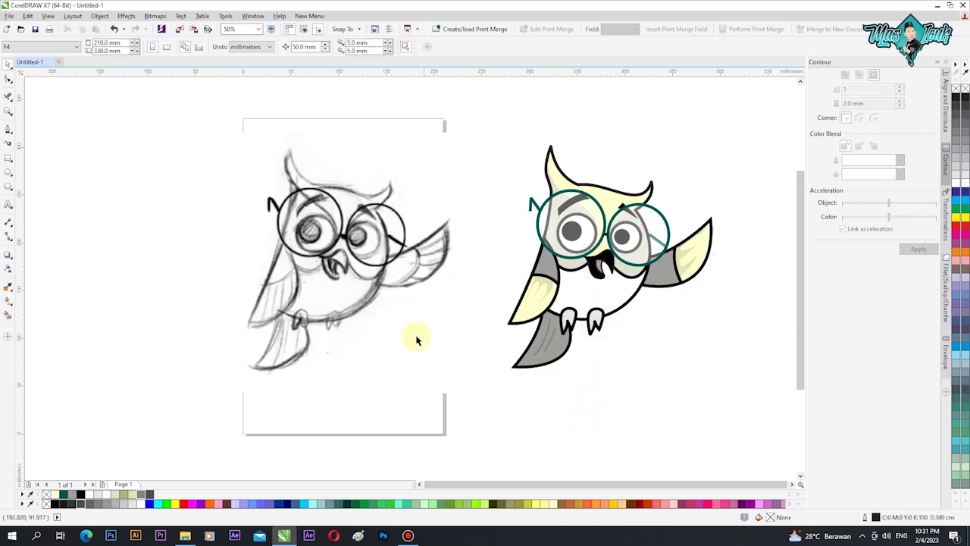
# Compare the vector owl with the scanned sketch and delete the sketch bitmap
pyautogui.scroll(-2, 412, 333)
pyautogui.scroll(2, 458, 317)
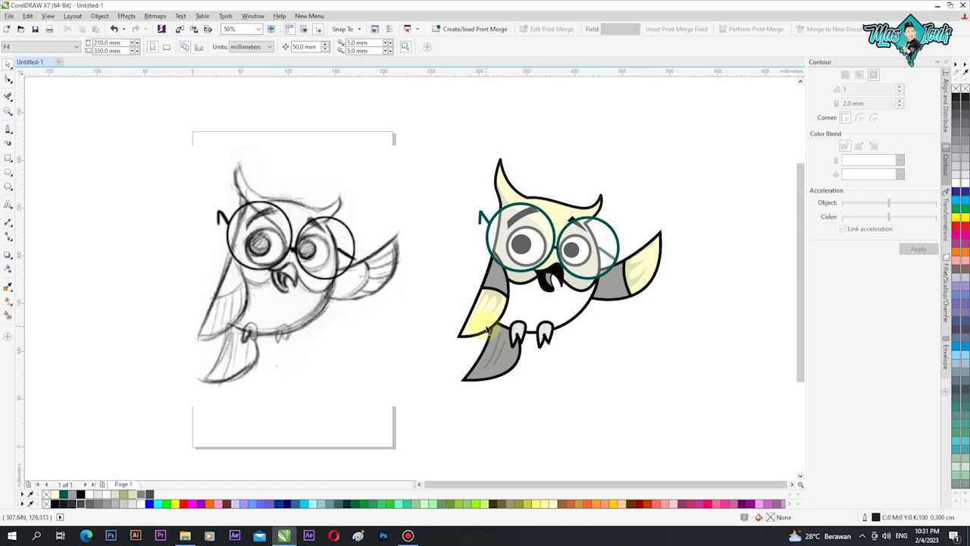
pyautogui.scroll(1, 487, 330)
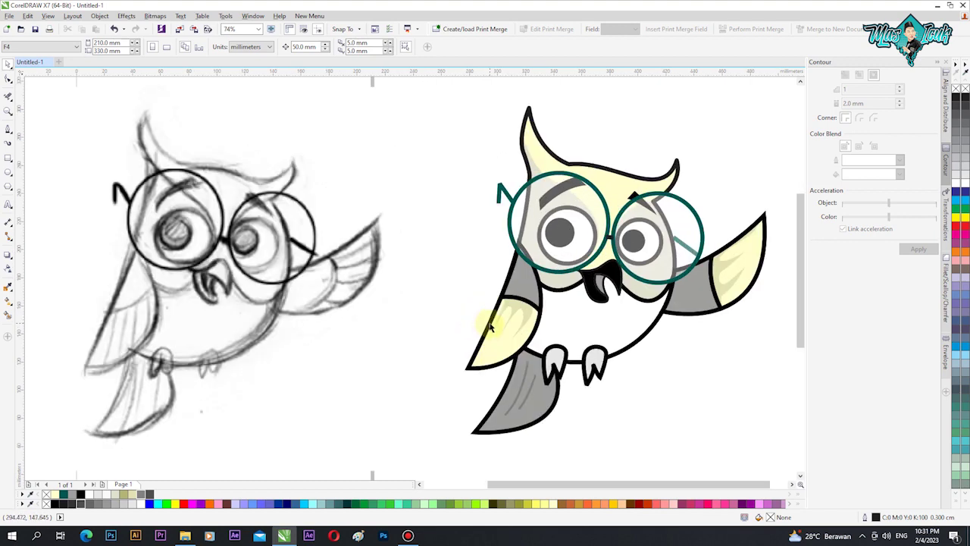
pyautogui.scroll(-2, 370, 279)
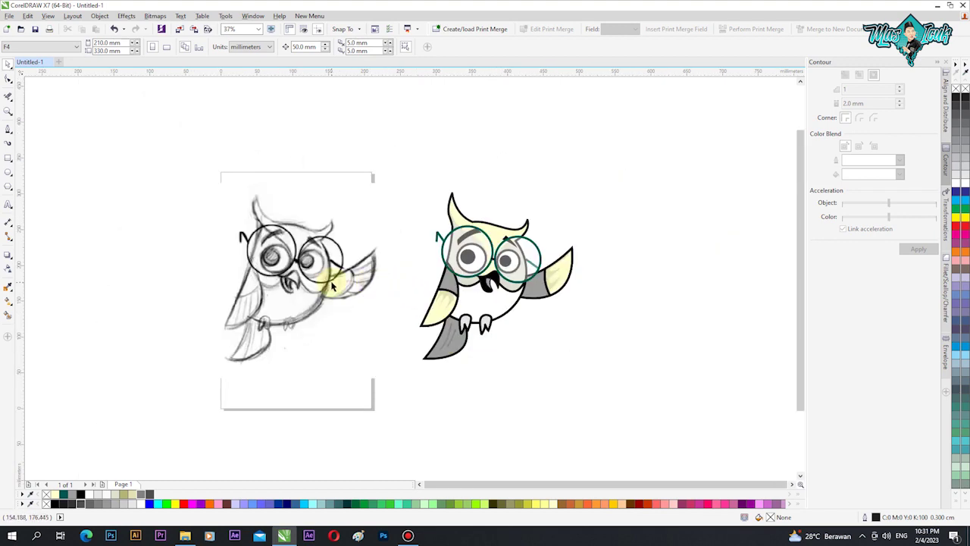
pyautogui.click(321, 276)
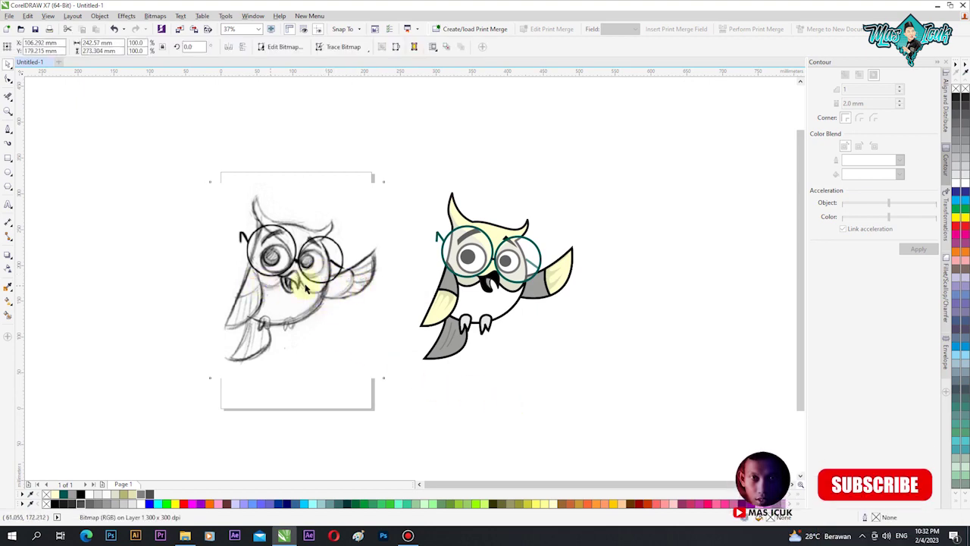
pyautogui.press('Delete')
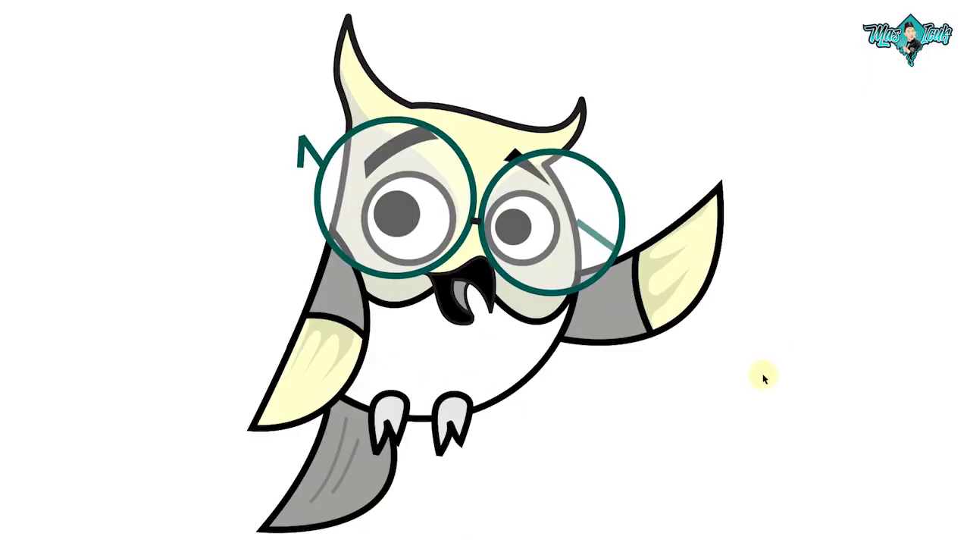